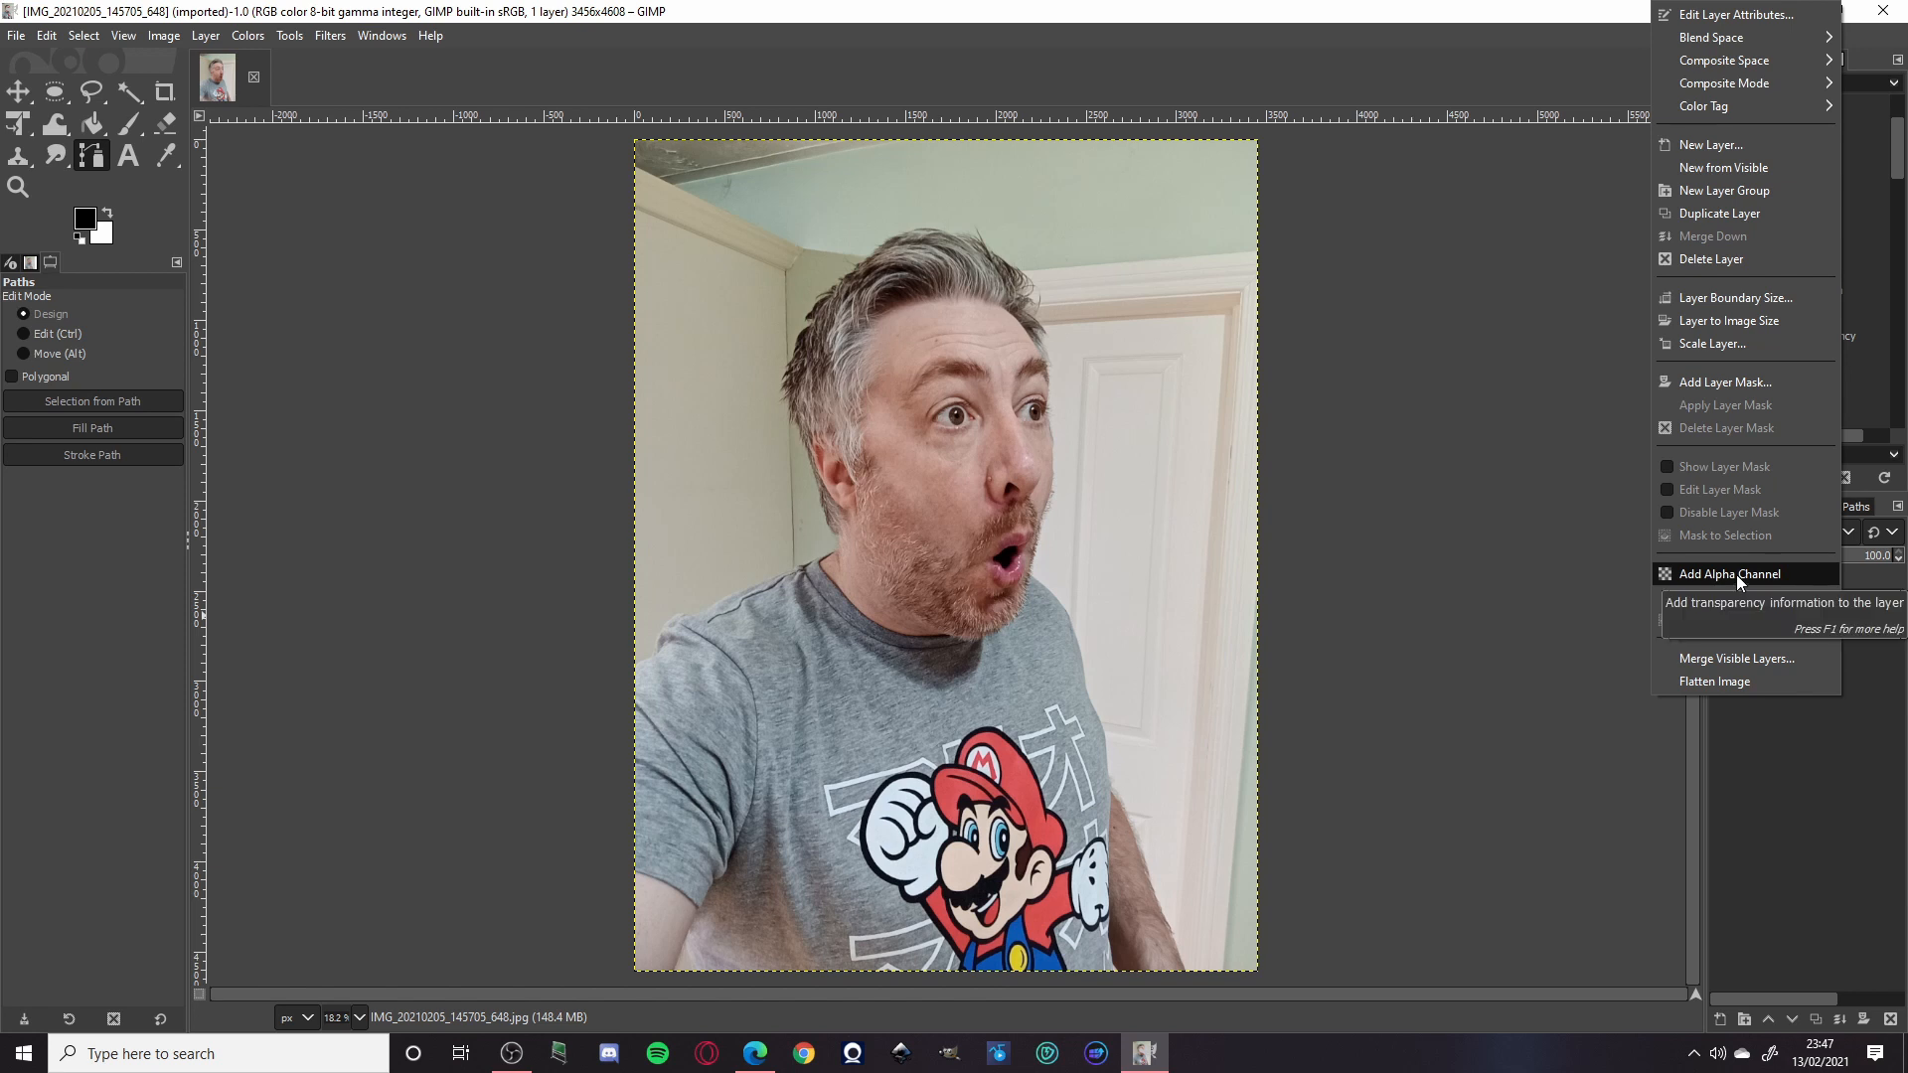
# Step: Add an alpha channel to the photo layer
pyautogui.click(1738, 575)
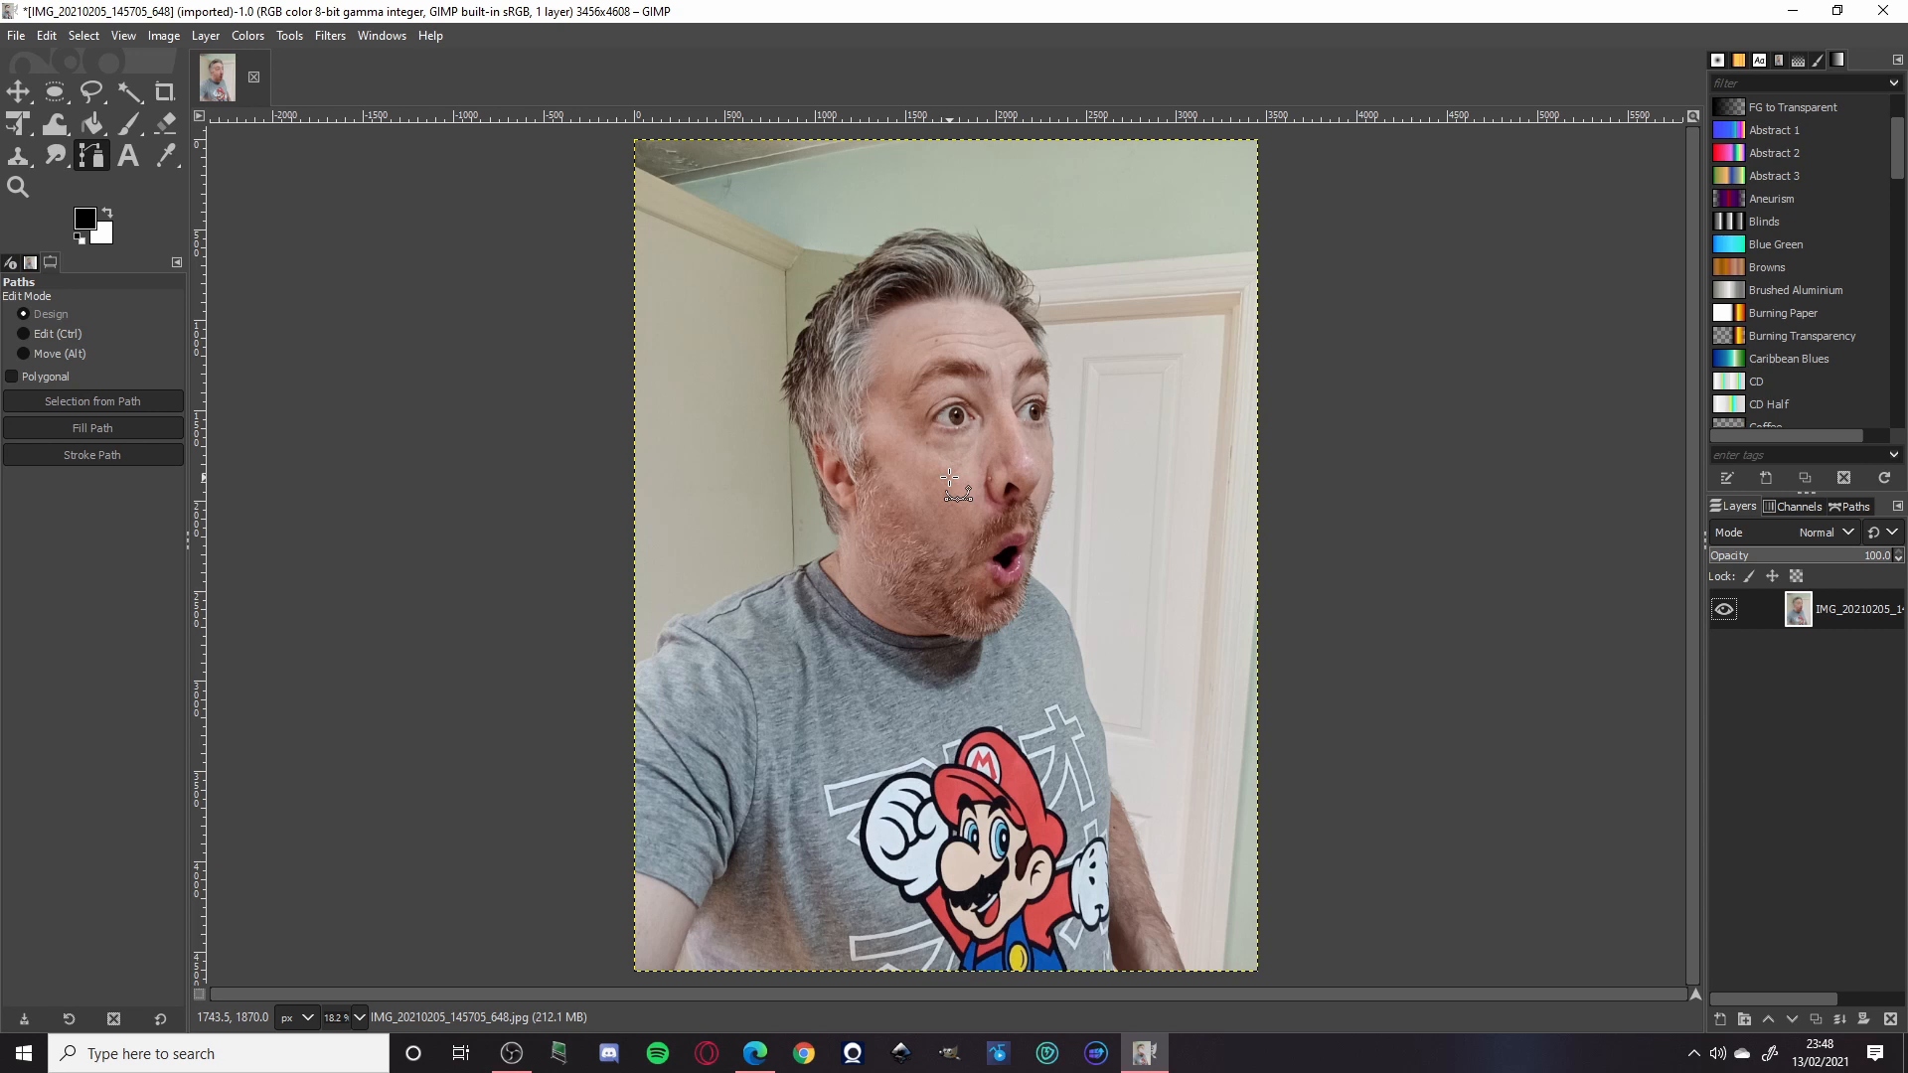
# Step: Start a path with the Paths tool, placing the first two anchors along the underside of the man's chin
pyautogui.scroll(2, 949, 477)
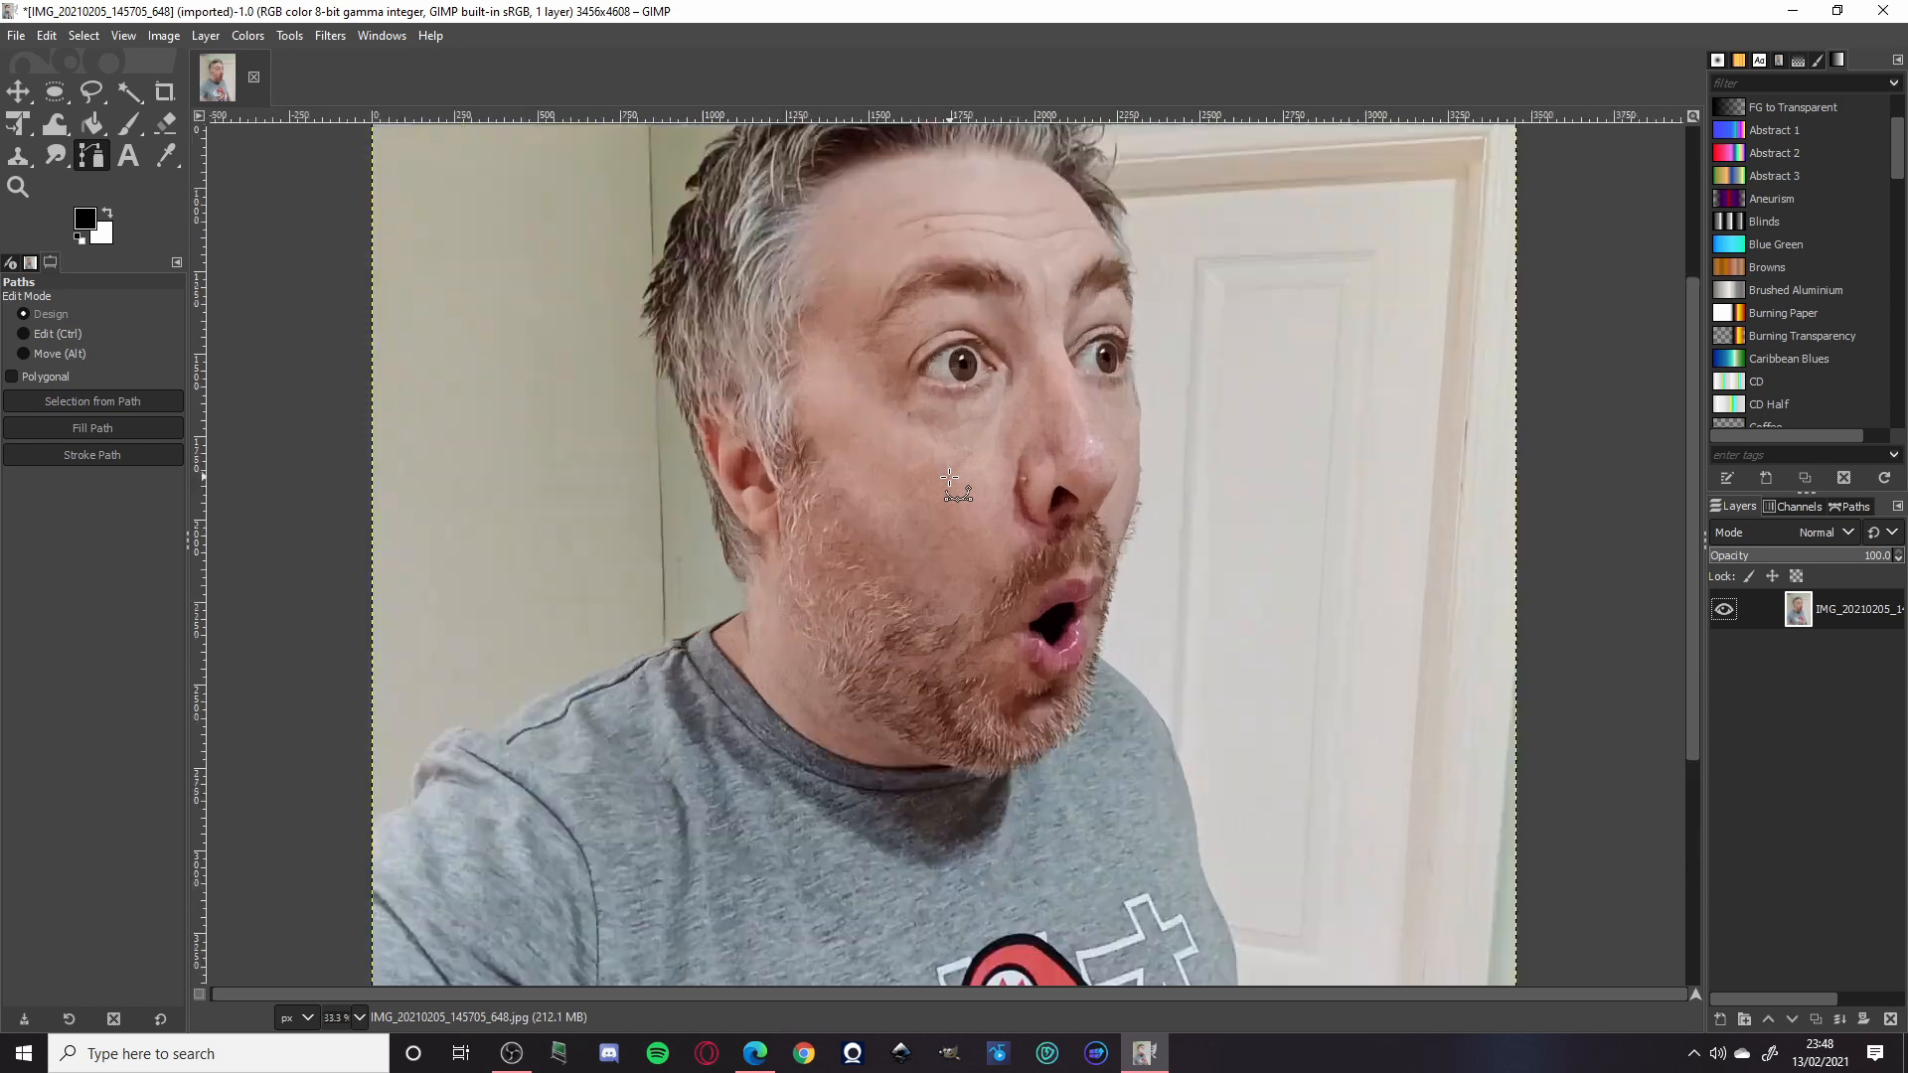
pyautogui.scroll(-3, 950, 478)
pyautogui.scroll(1, 950, 476)
pyautogui.scroll(2, 950, 476)
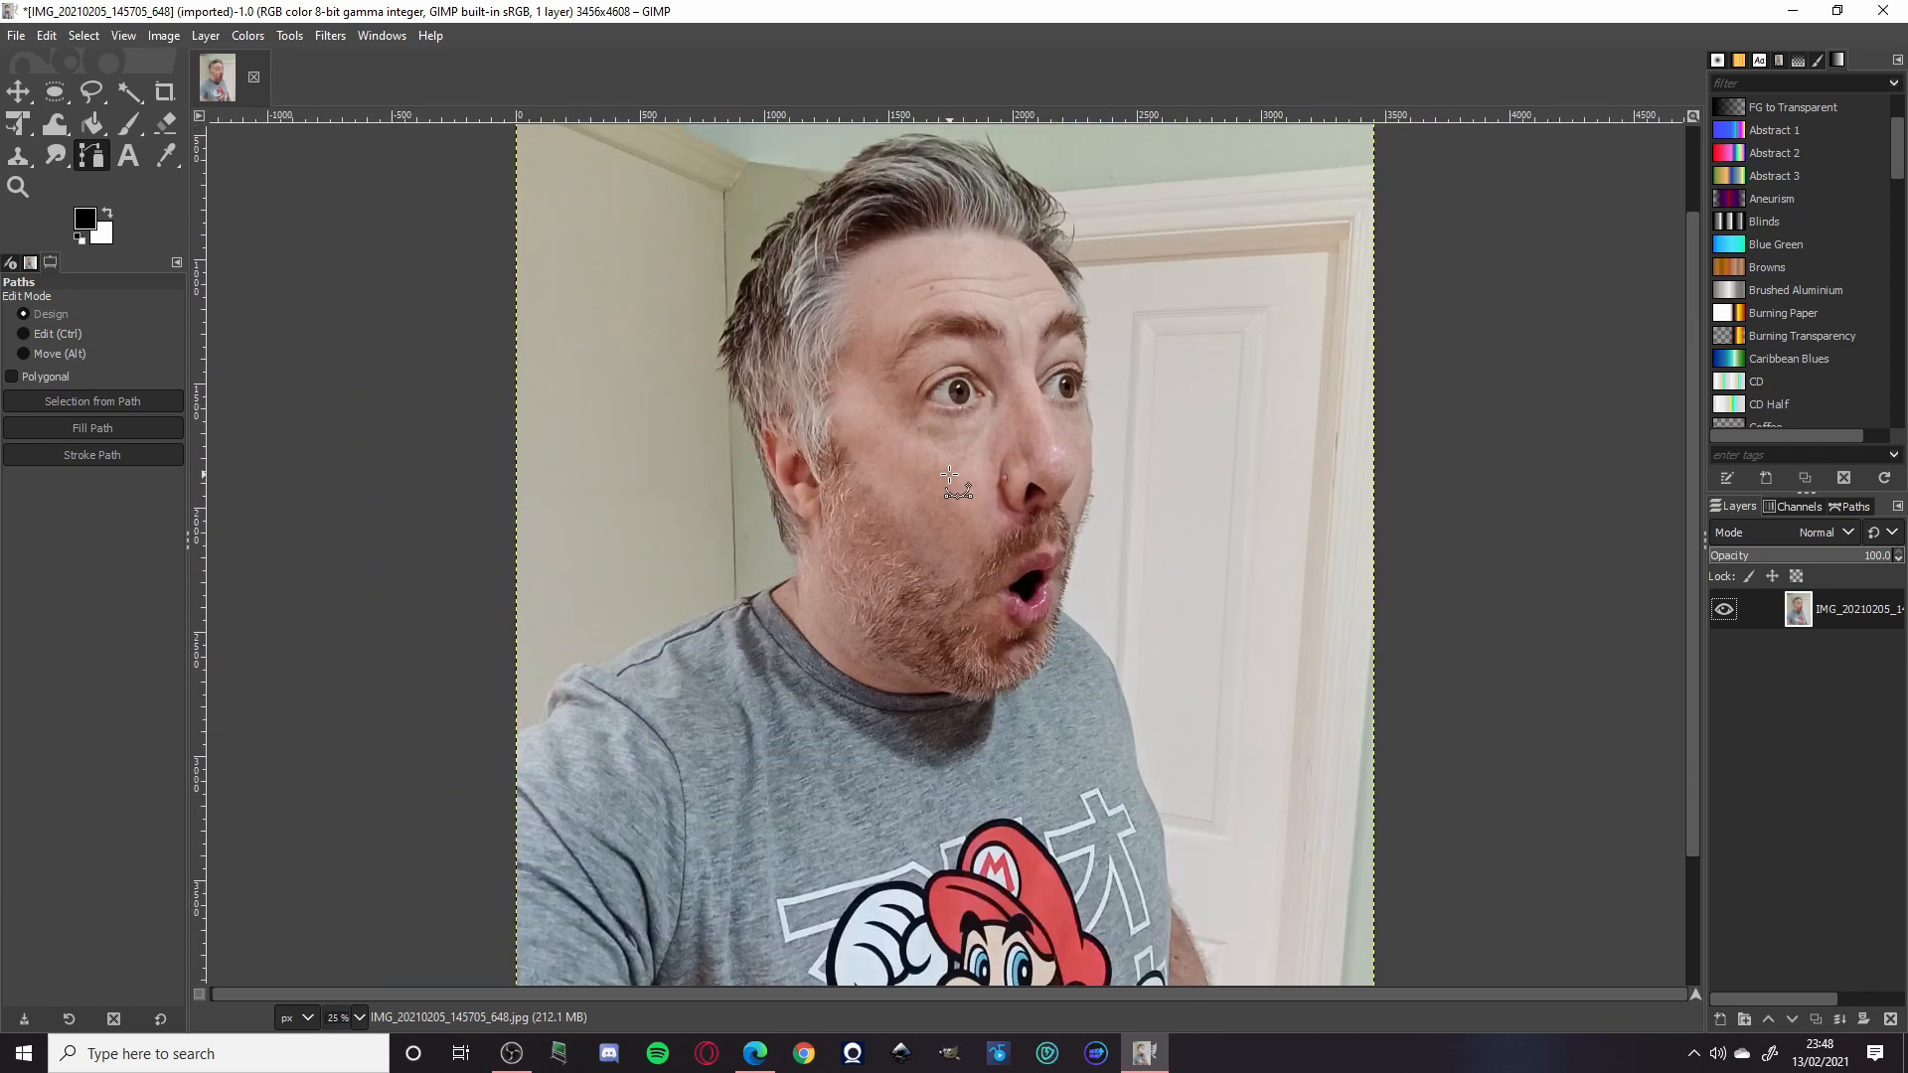
pyautogui.scroll(-1, 951, 476)
pyautogui.moveTo(949, 435); pyautogui.dragTo(910, 542)
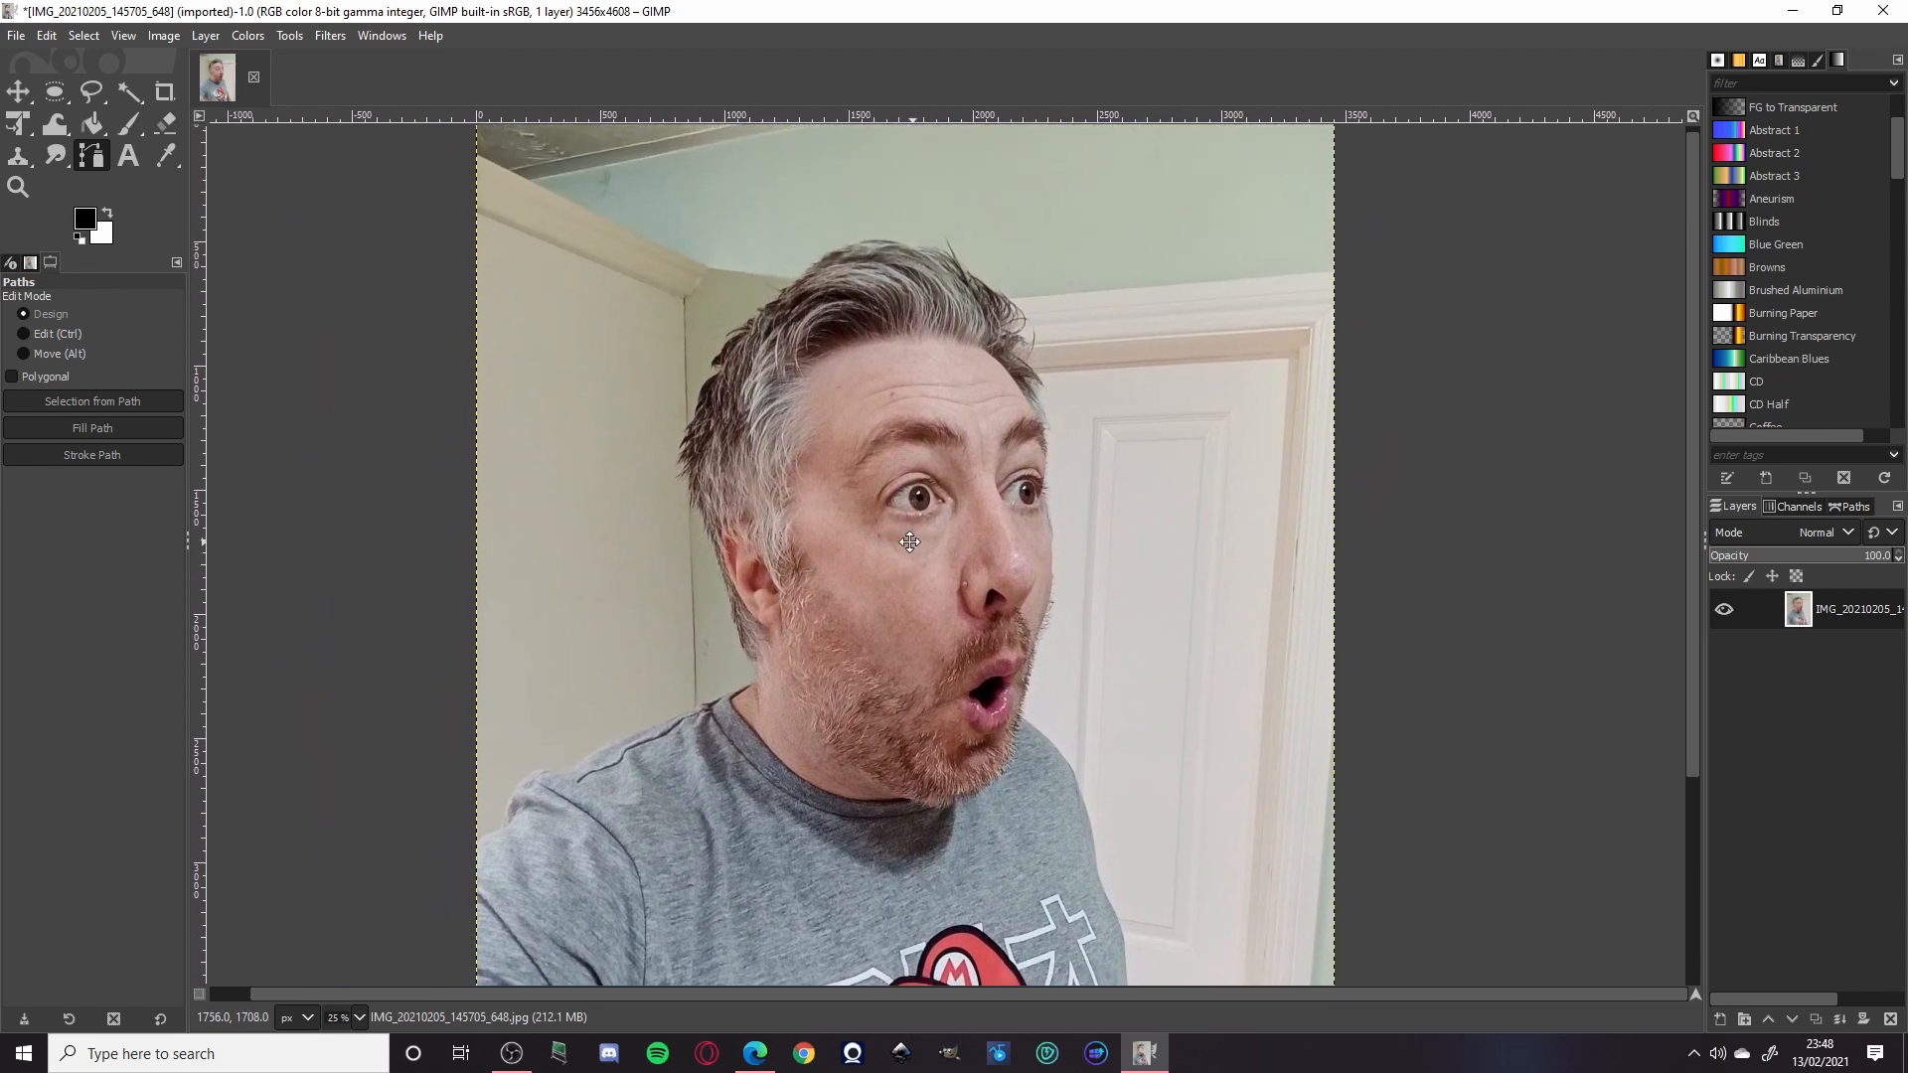
pyautogui.scroll(1, 946, 530)
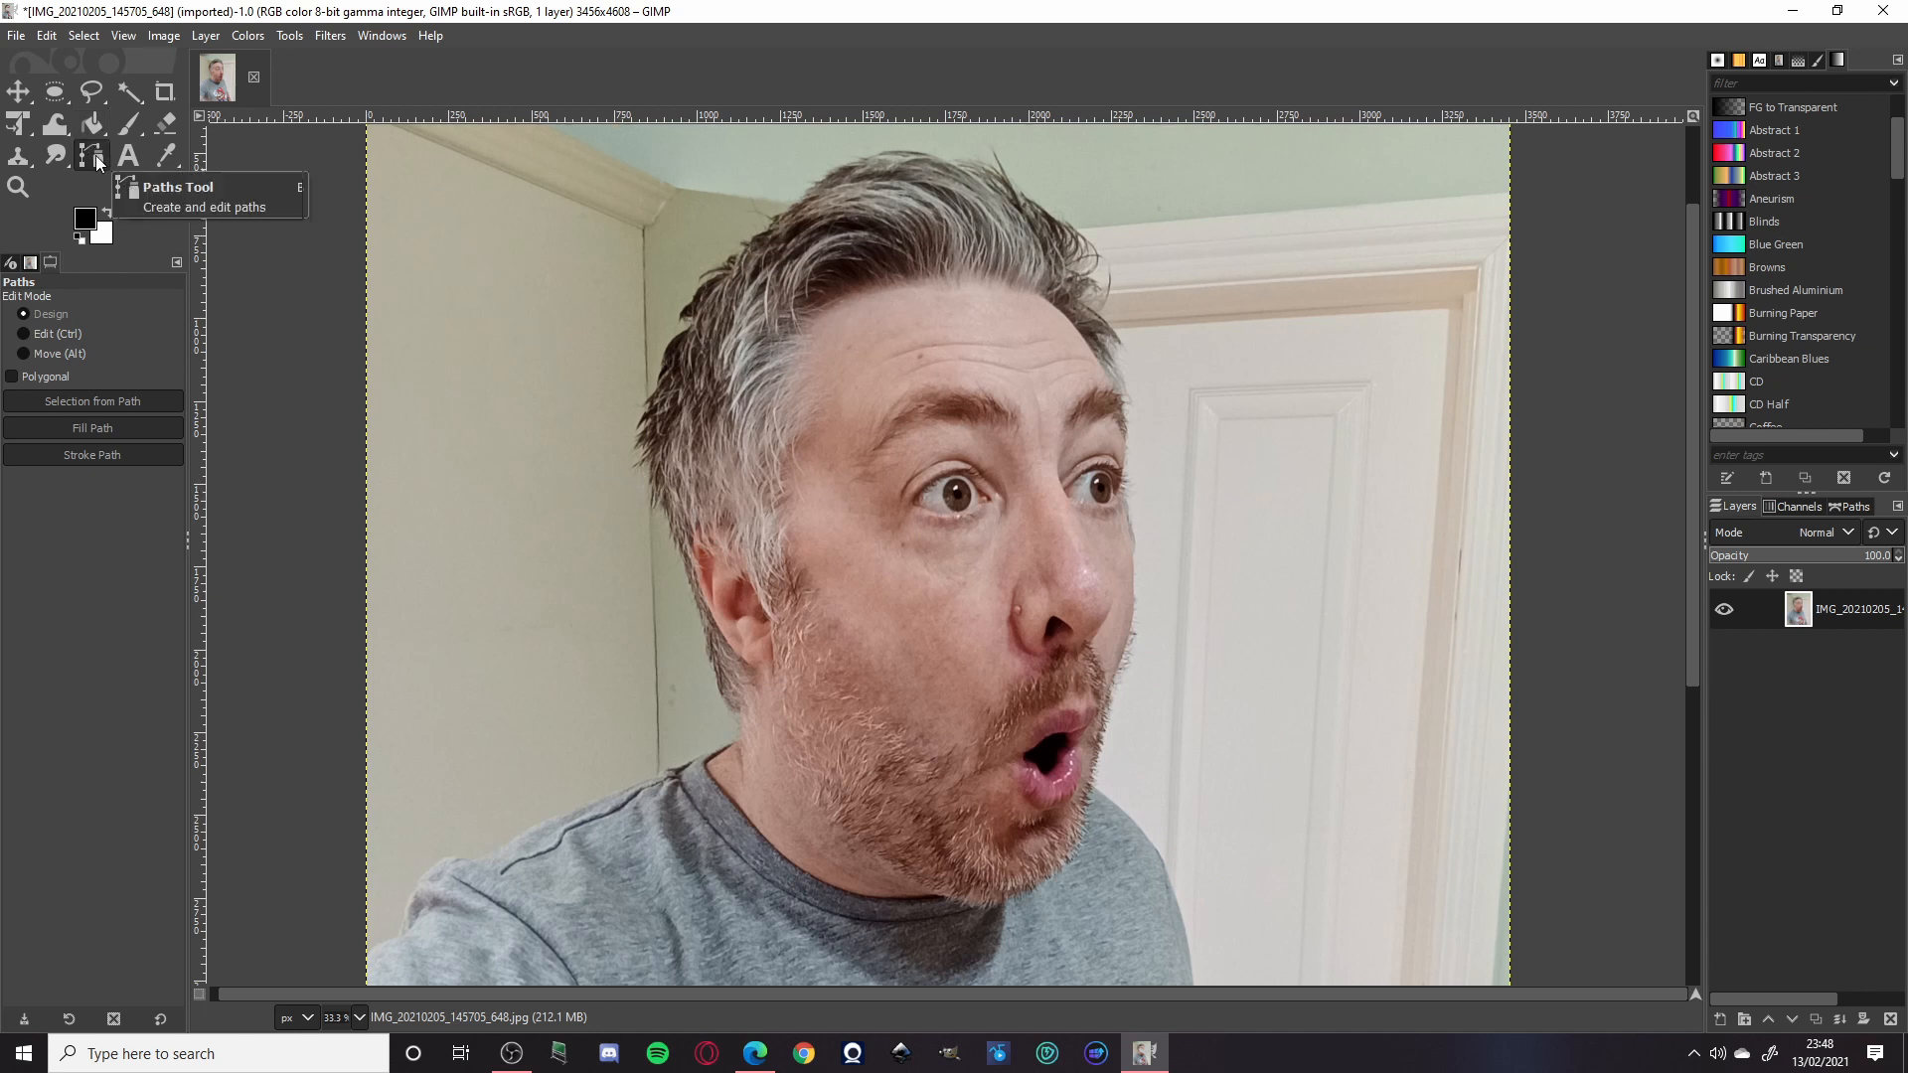
pyautogui.click(999, 900)
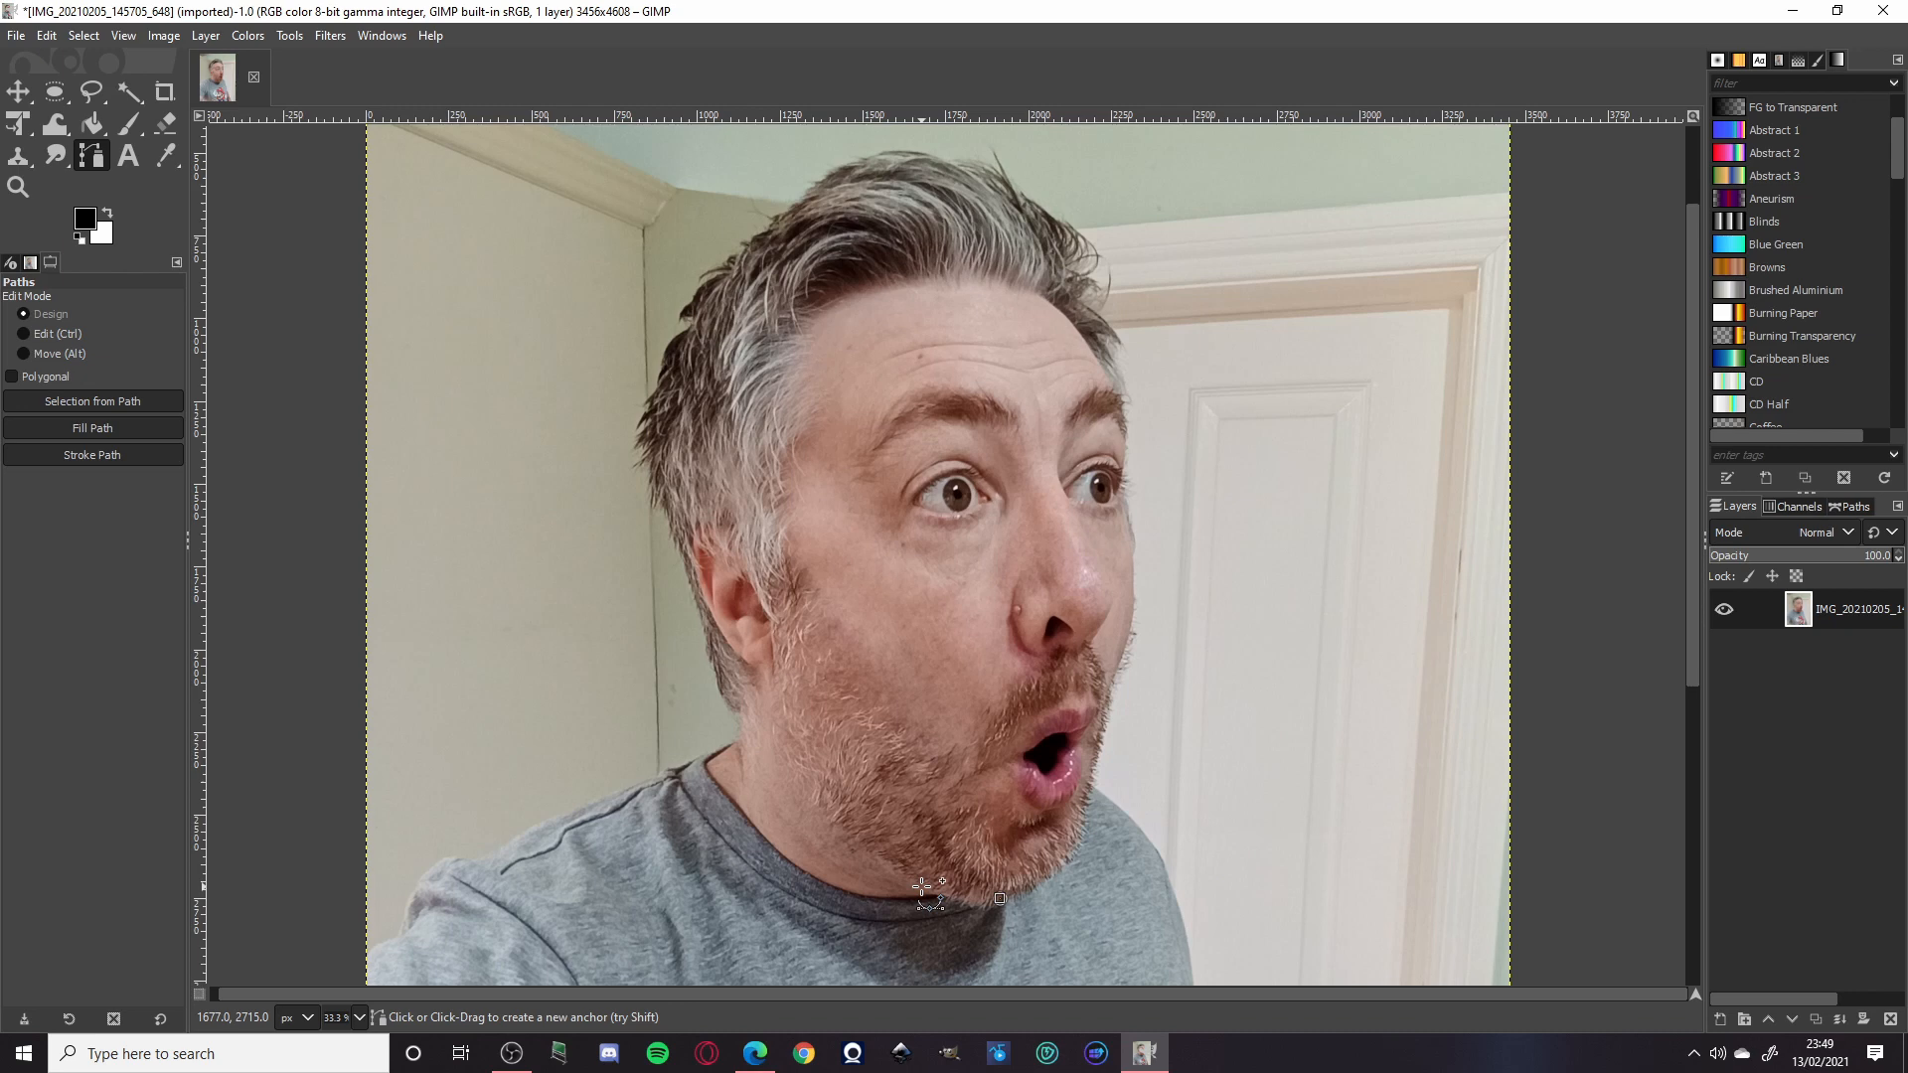
pyautogui.scroll(1, 894, 875)
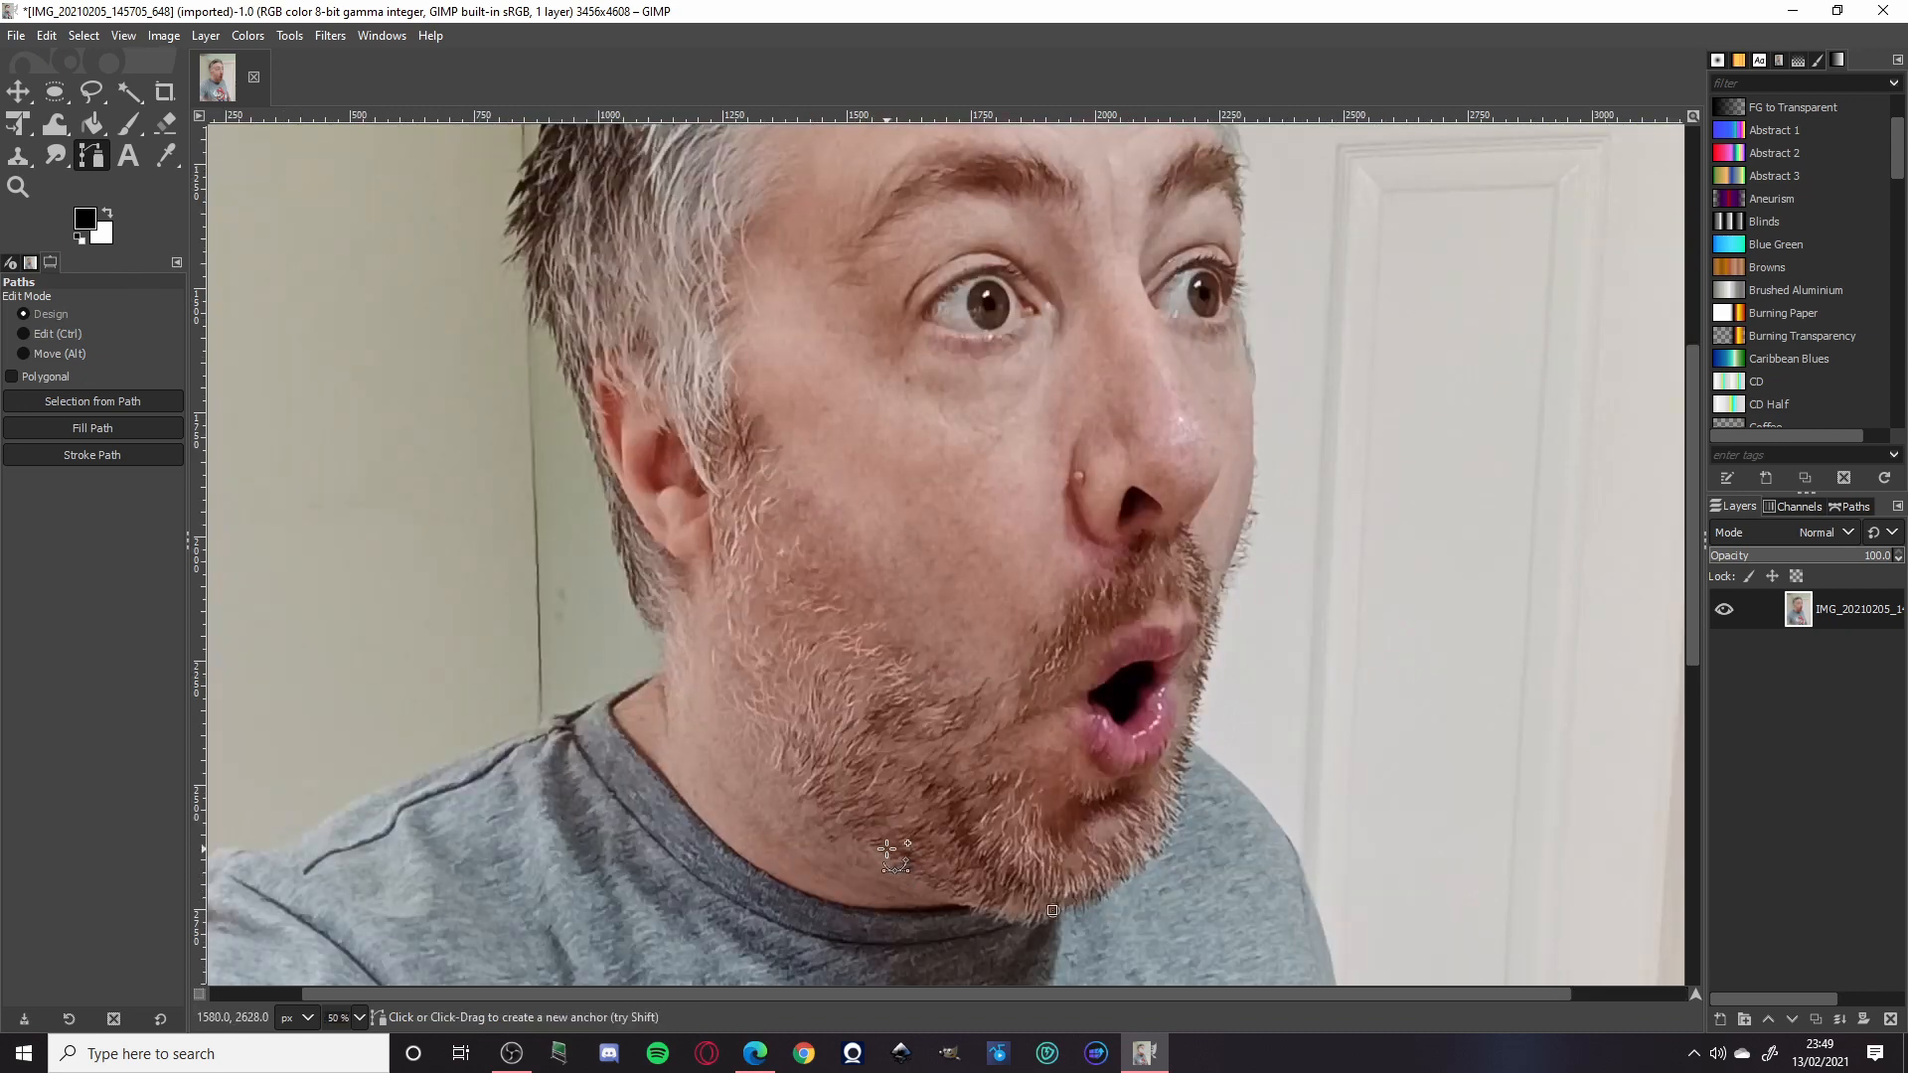
pyautogui.click(964, 901)
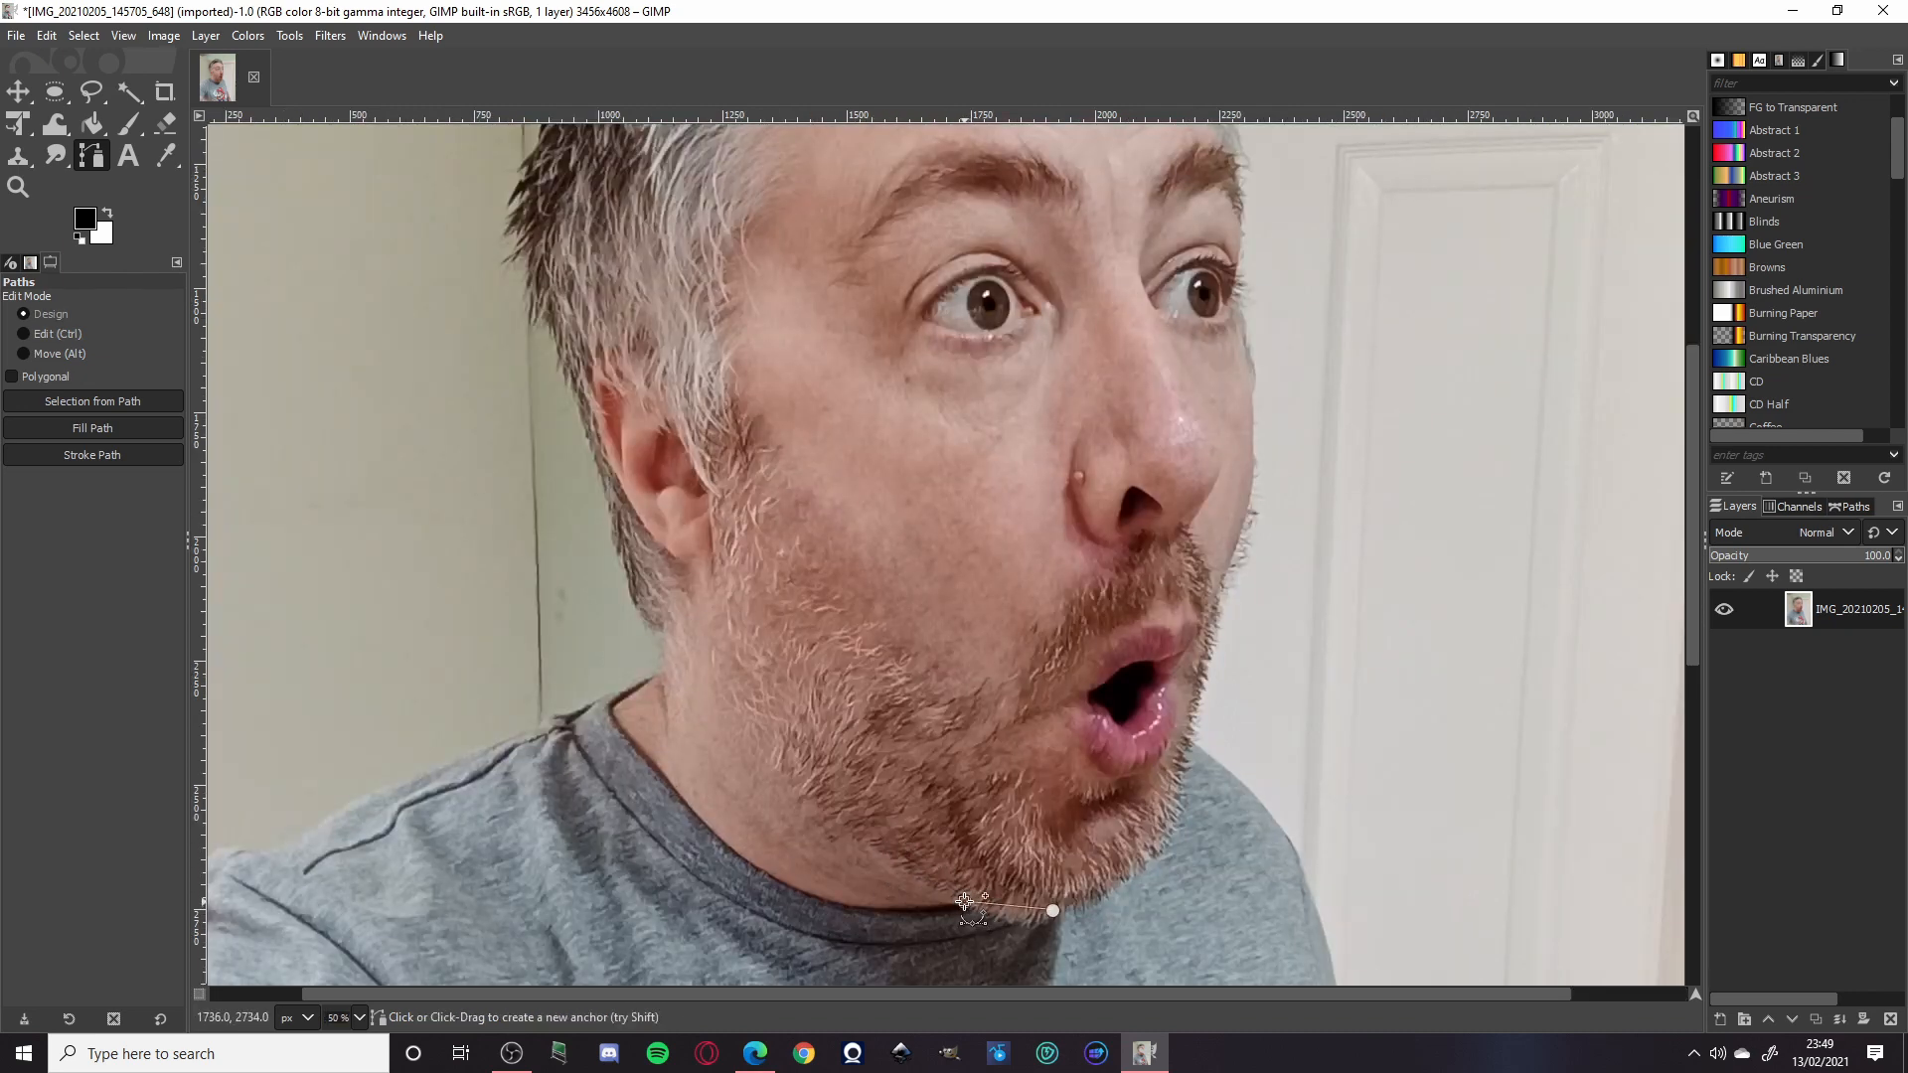
# Step: Continue the path with closely spaced anchors along the jawline from the chin up to the earlobe
pyautogui.click(884, 847)
pyautogui.click(819, 801)
pyautogui.click(784, 747)
pyautogui.click(750, 697)
pyautogui.click(732, 644)
pyautogui.click(715, 601)
pyautogui.click(693, 576)
pyautogui.click(661, 552)
# Step: Extend the path around the outer edge of the ear and up the back of the hair
pyautogui.click(628, 510)
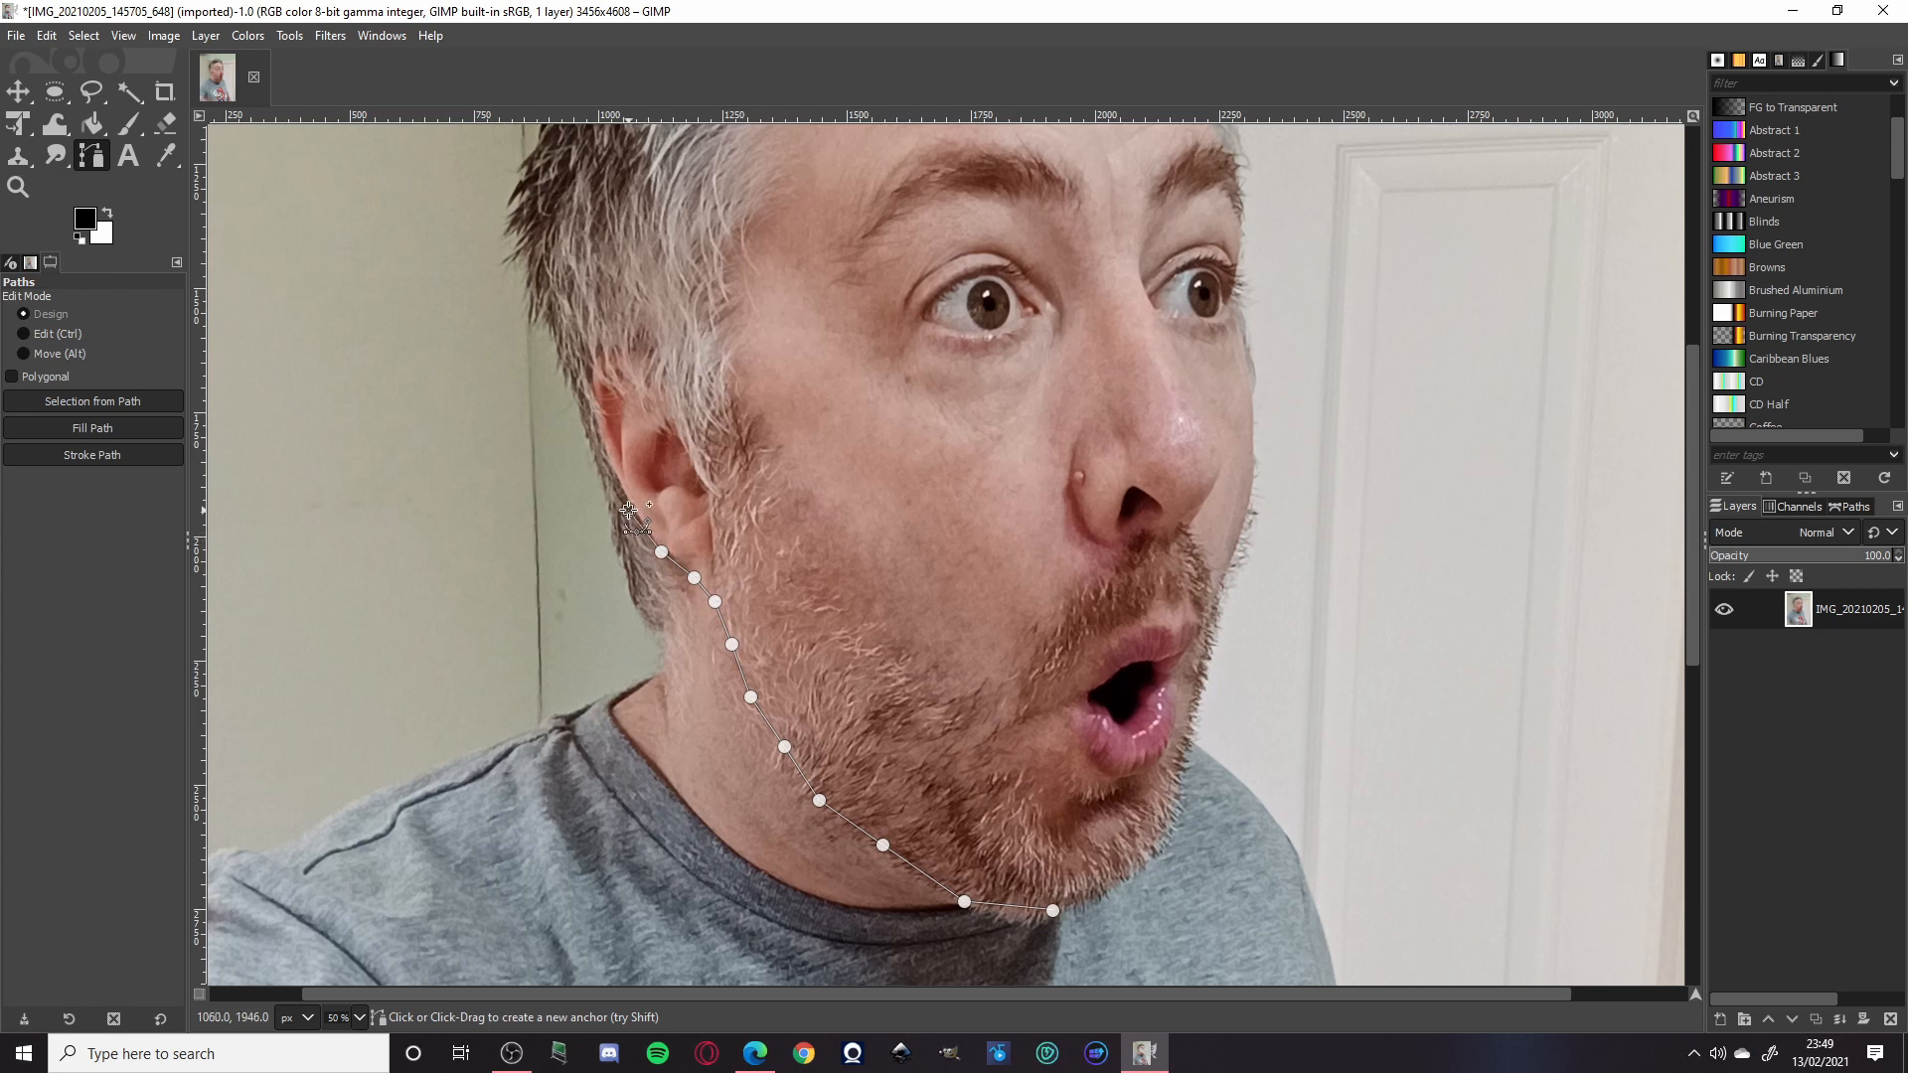
pyautogui.click(602, 458)
pyautogui.click(583, 397)
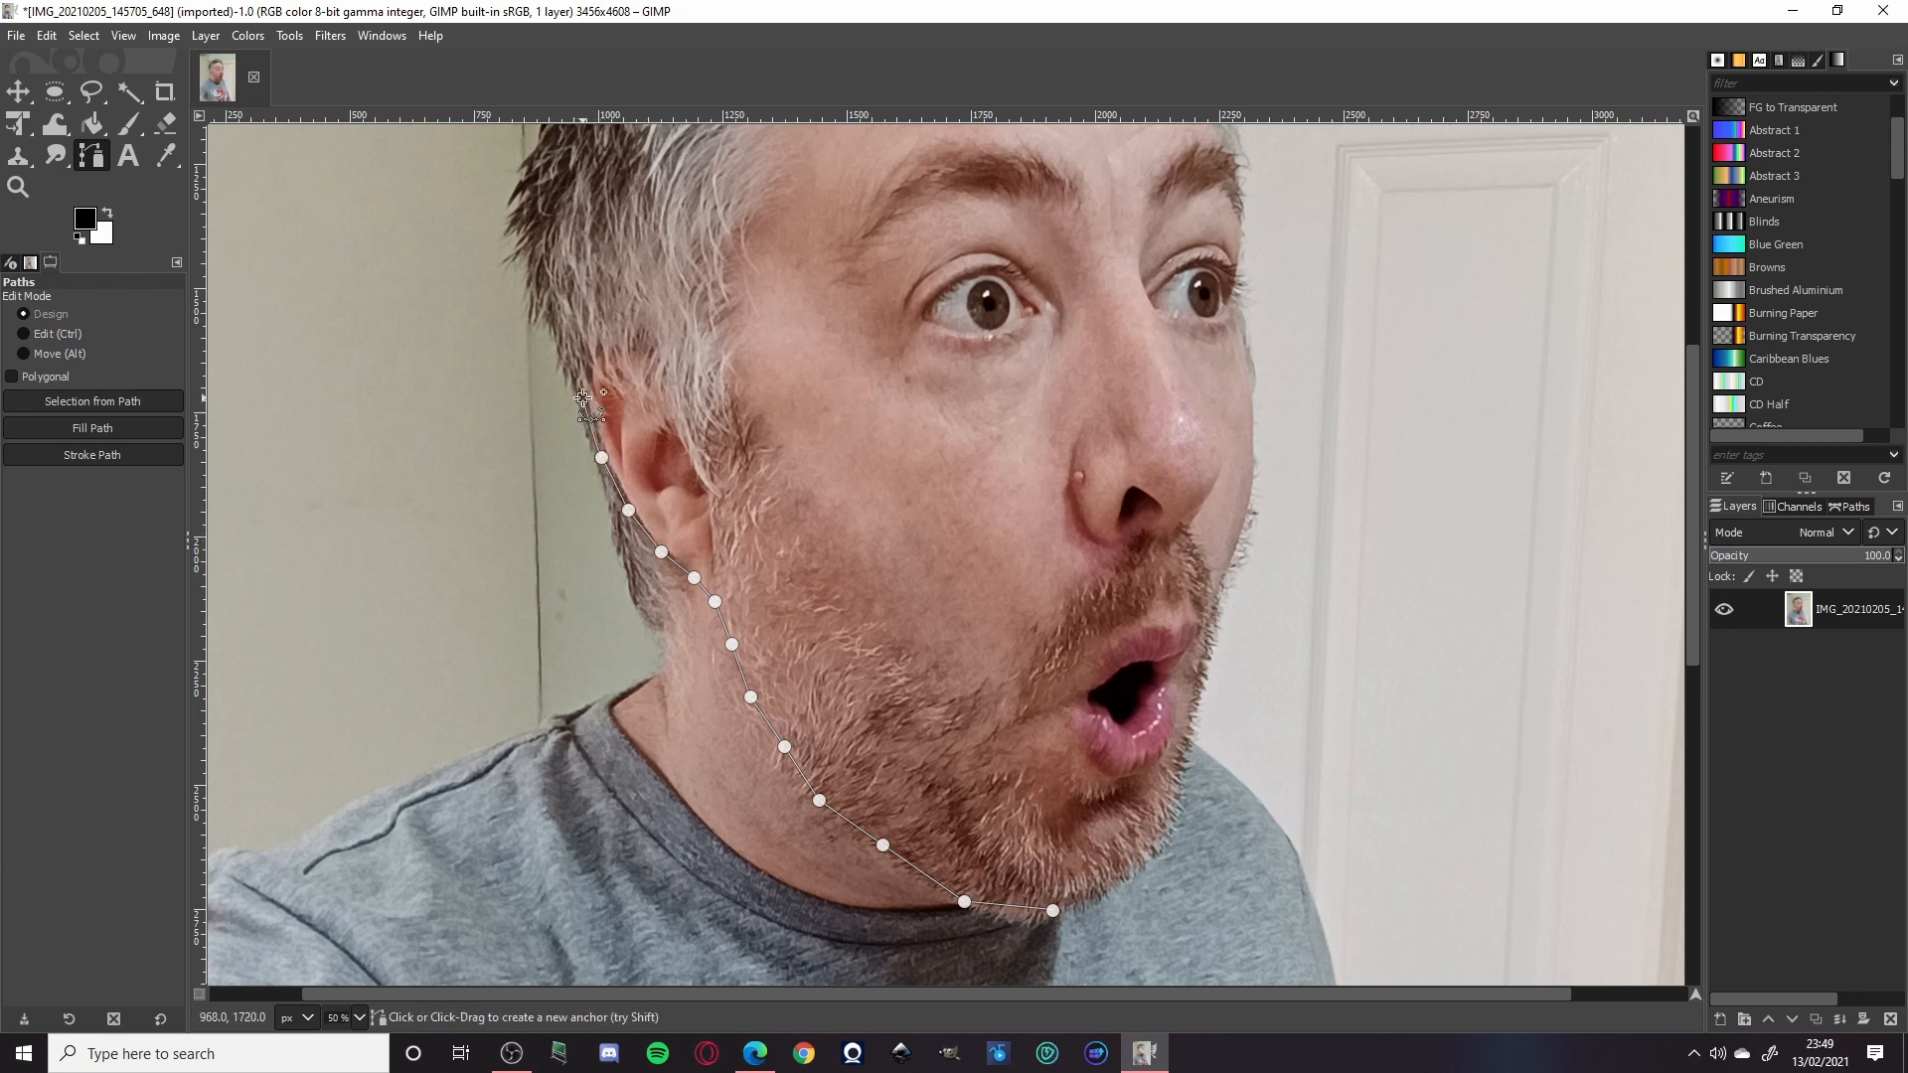
pyautogui.click(563, 335)
pyautogui.click(543, 292)
pyautogui.click(529, 191)
# Step: Trace the path along the upper back edge of the hair to the start of the crown
pyautogui.moveTo(576, 173); pyautogui.dragTo(521, 410)
pyautogui.click(489, 354)
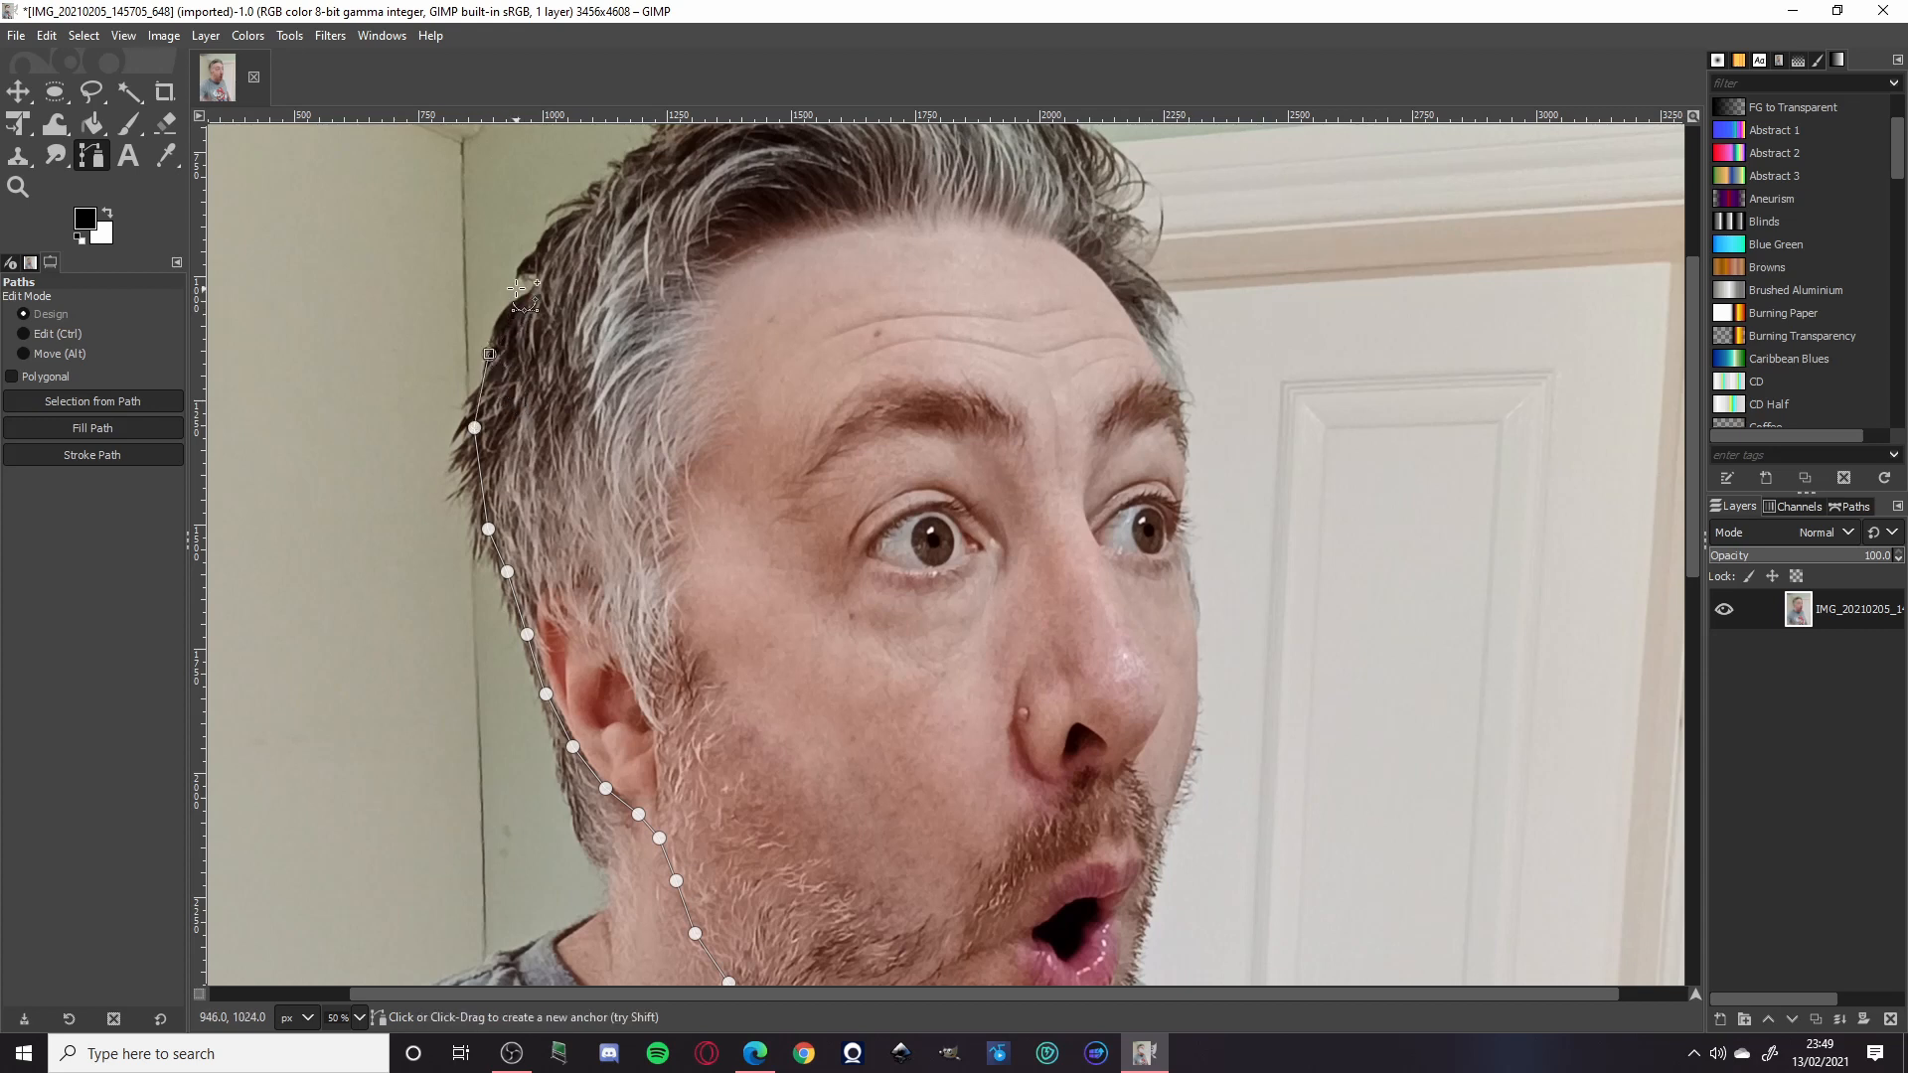
pyautogui.click(515, 289)
pyautogui.click(562, 227)
pyautogui.click(624, 185)
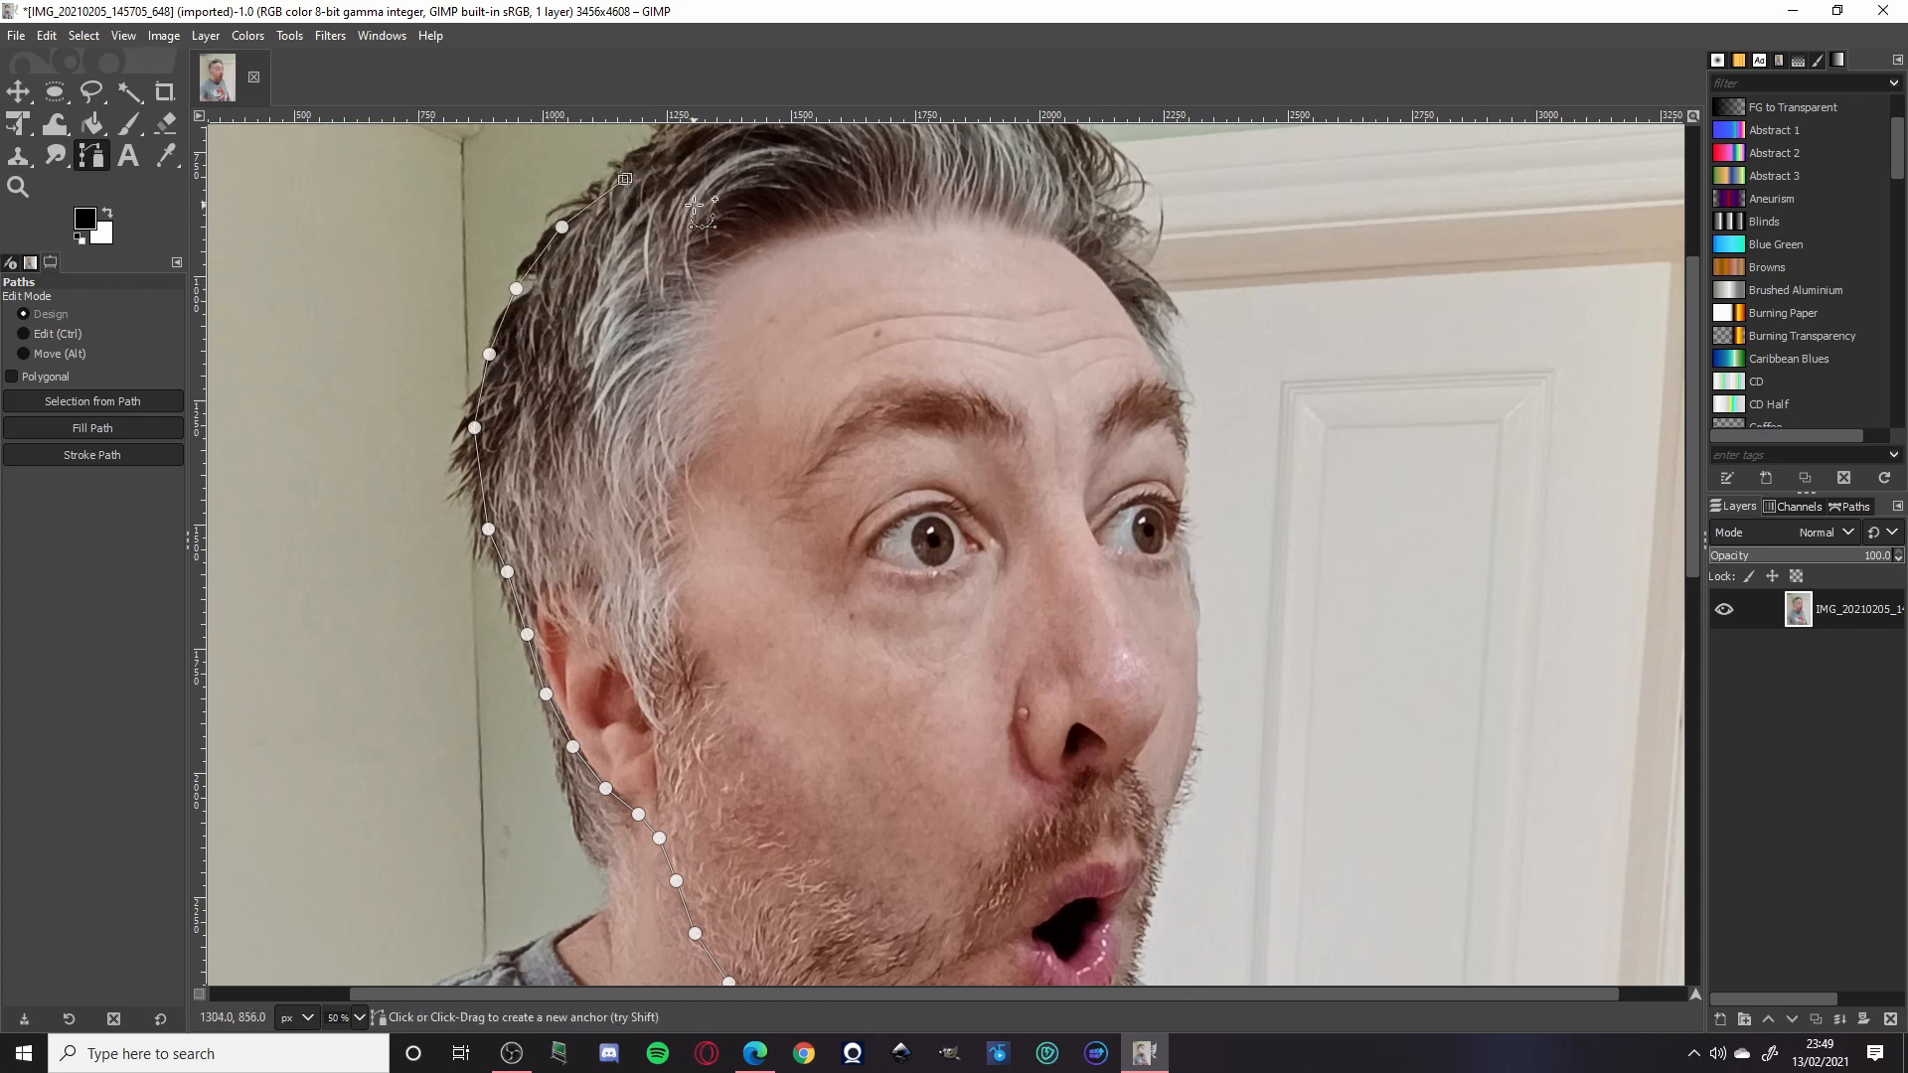
pyautogui.moveTo(686, 169); pyautogui.dragTo(576, 434)
pyautogui.click(574, 418)
pyautogui.click(629, 364)
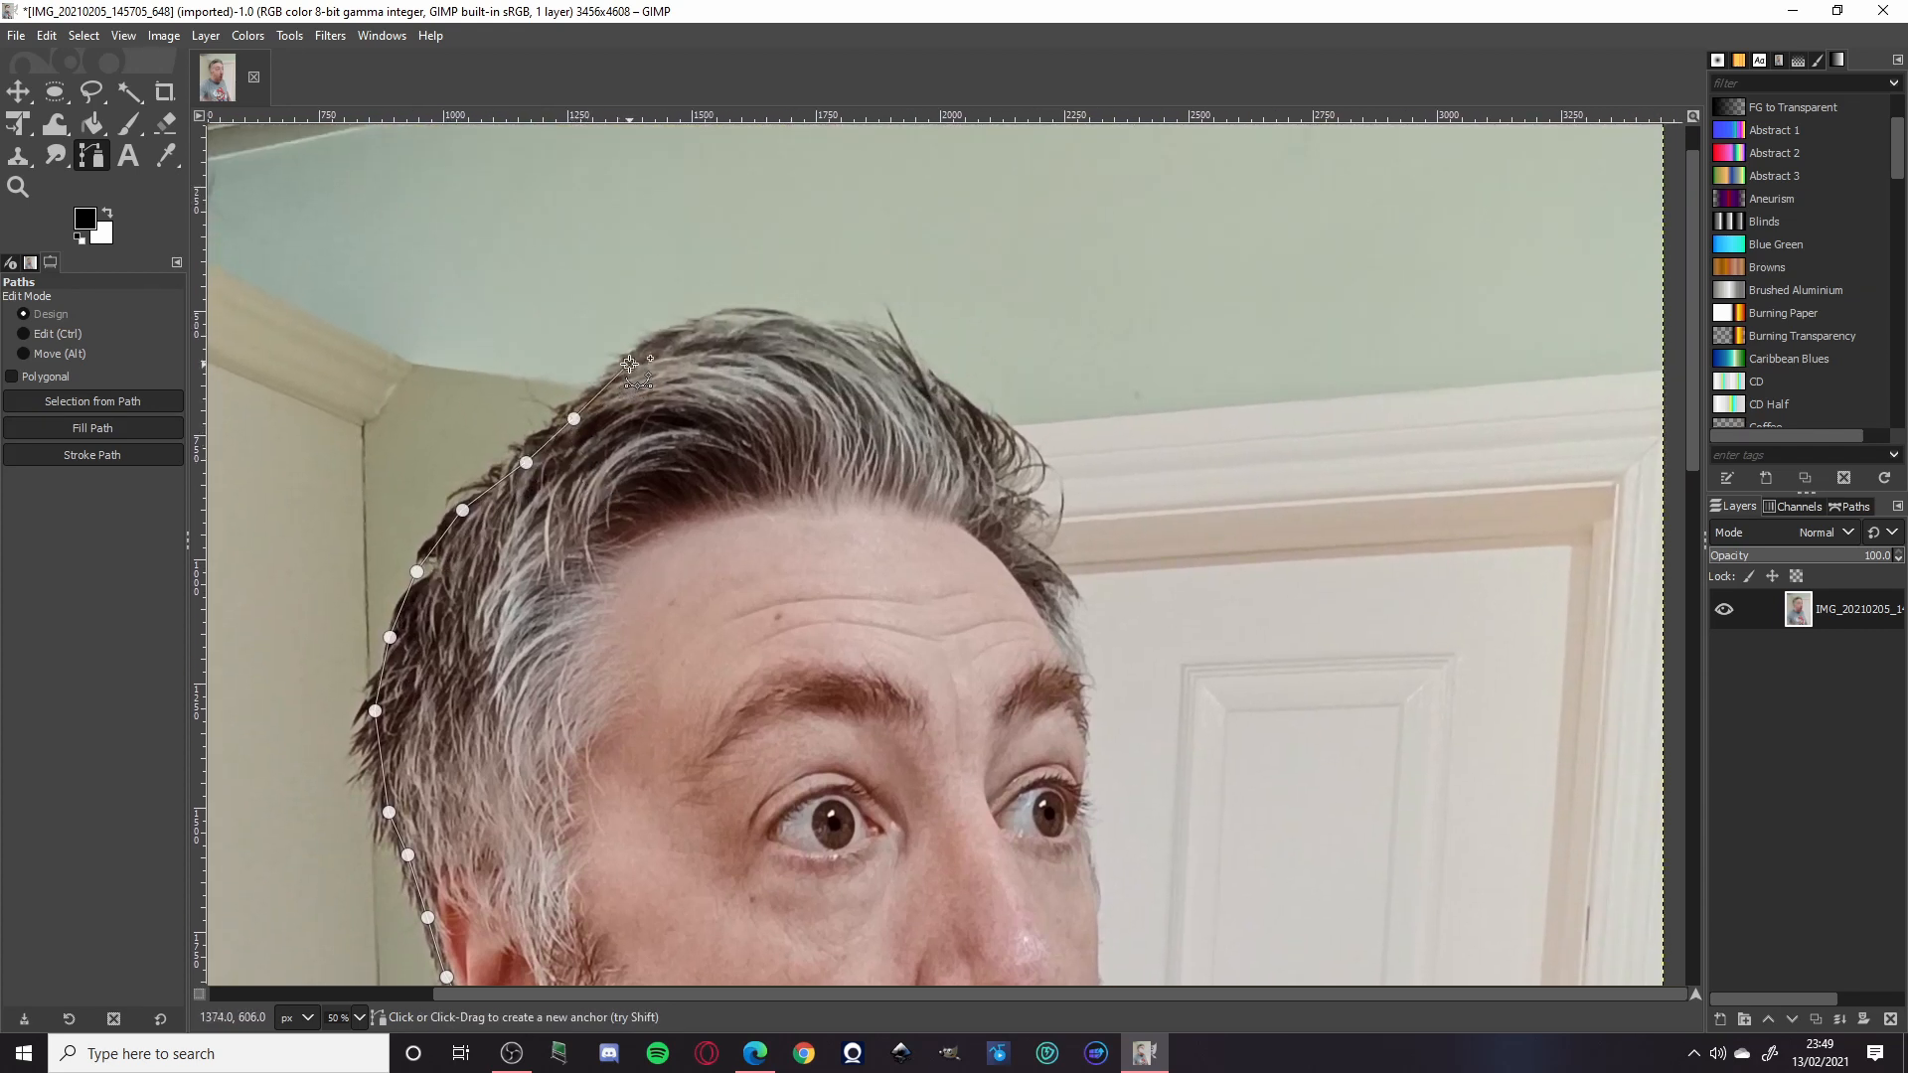
pyautogui.click(683, 340)
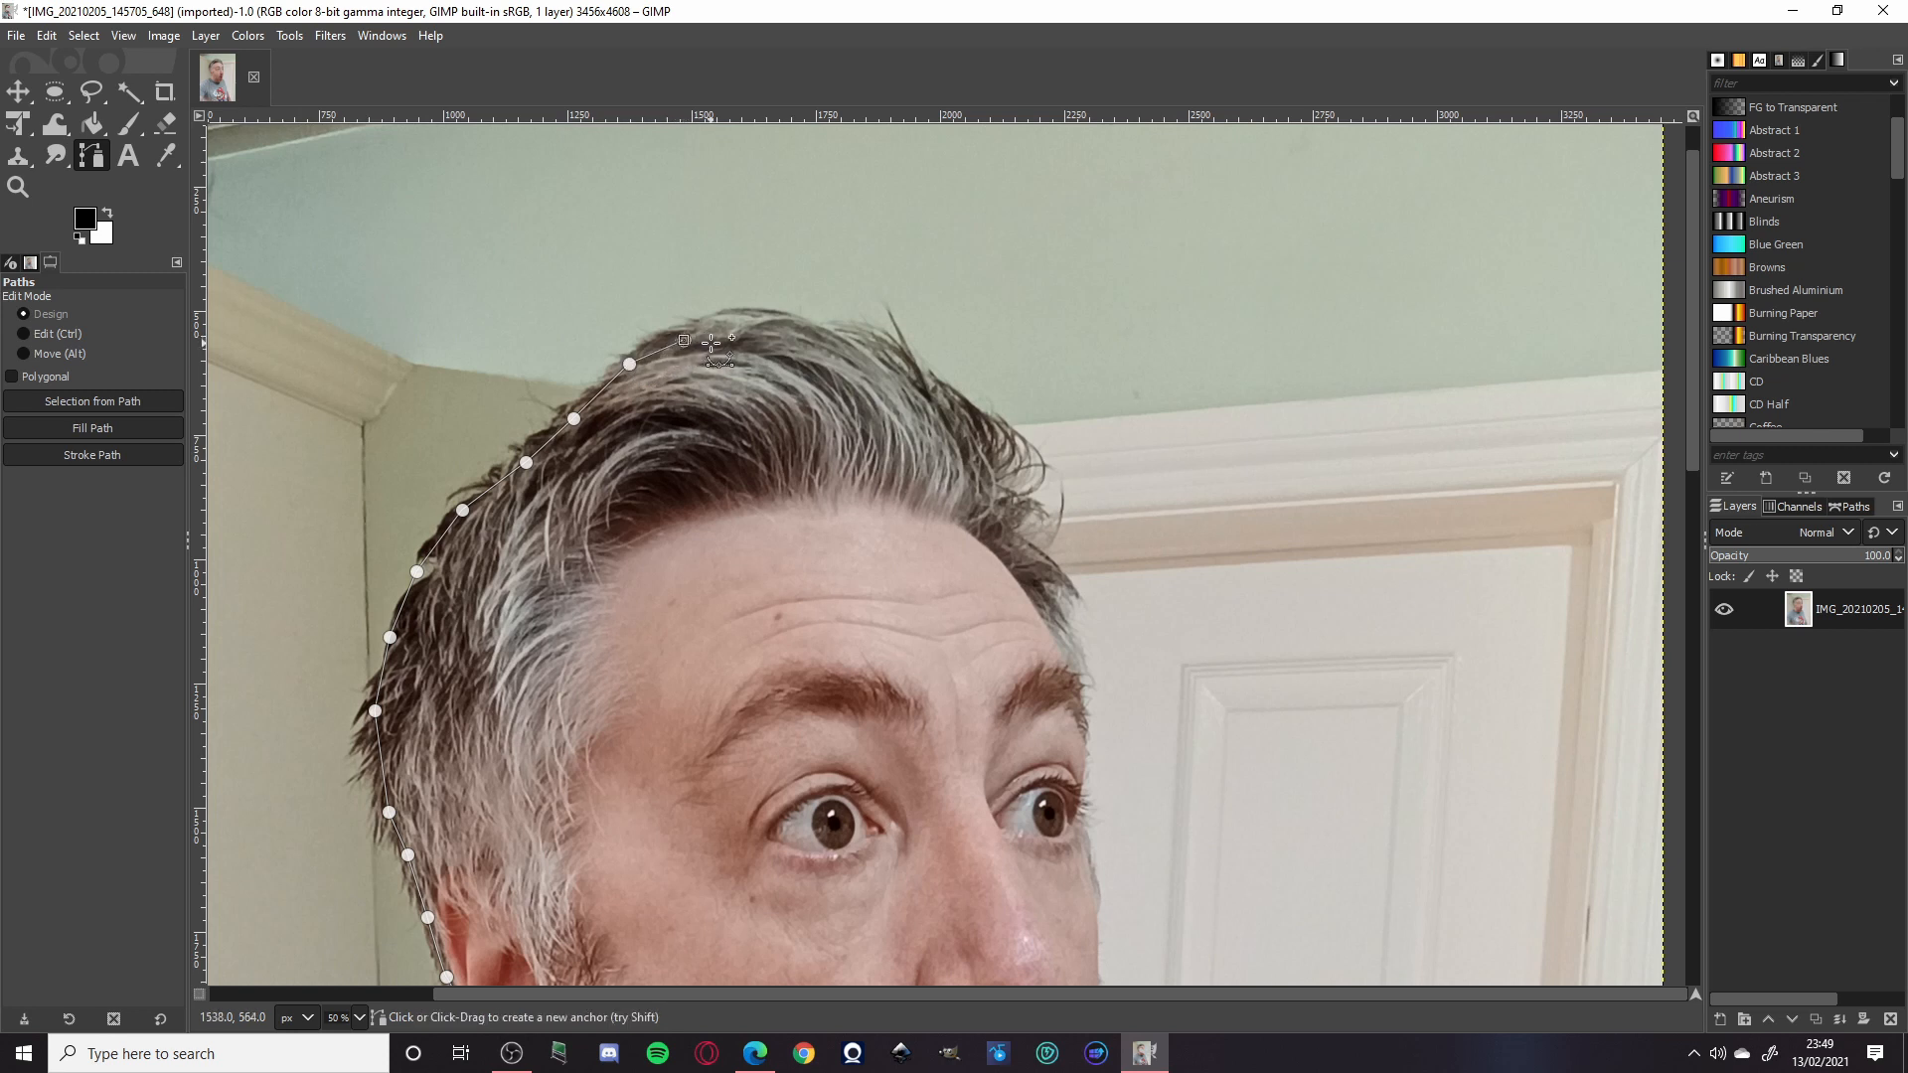
pyautogui.click(754, 200)
pyautogui.press('ctrl')
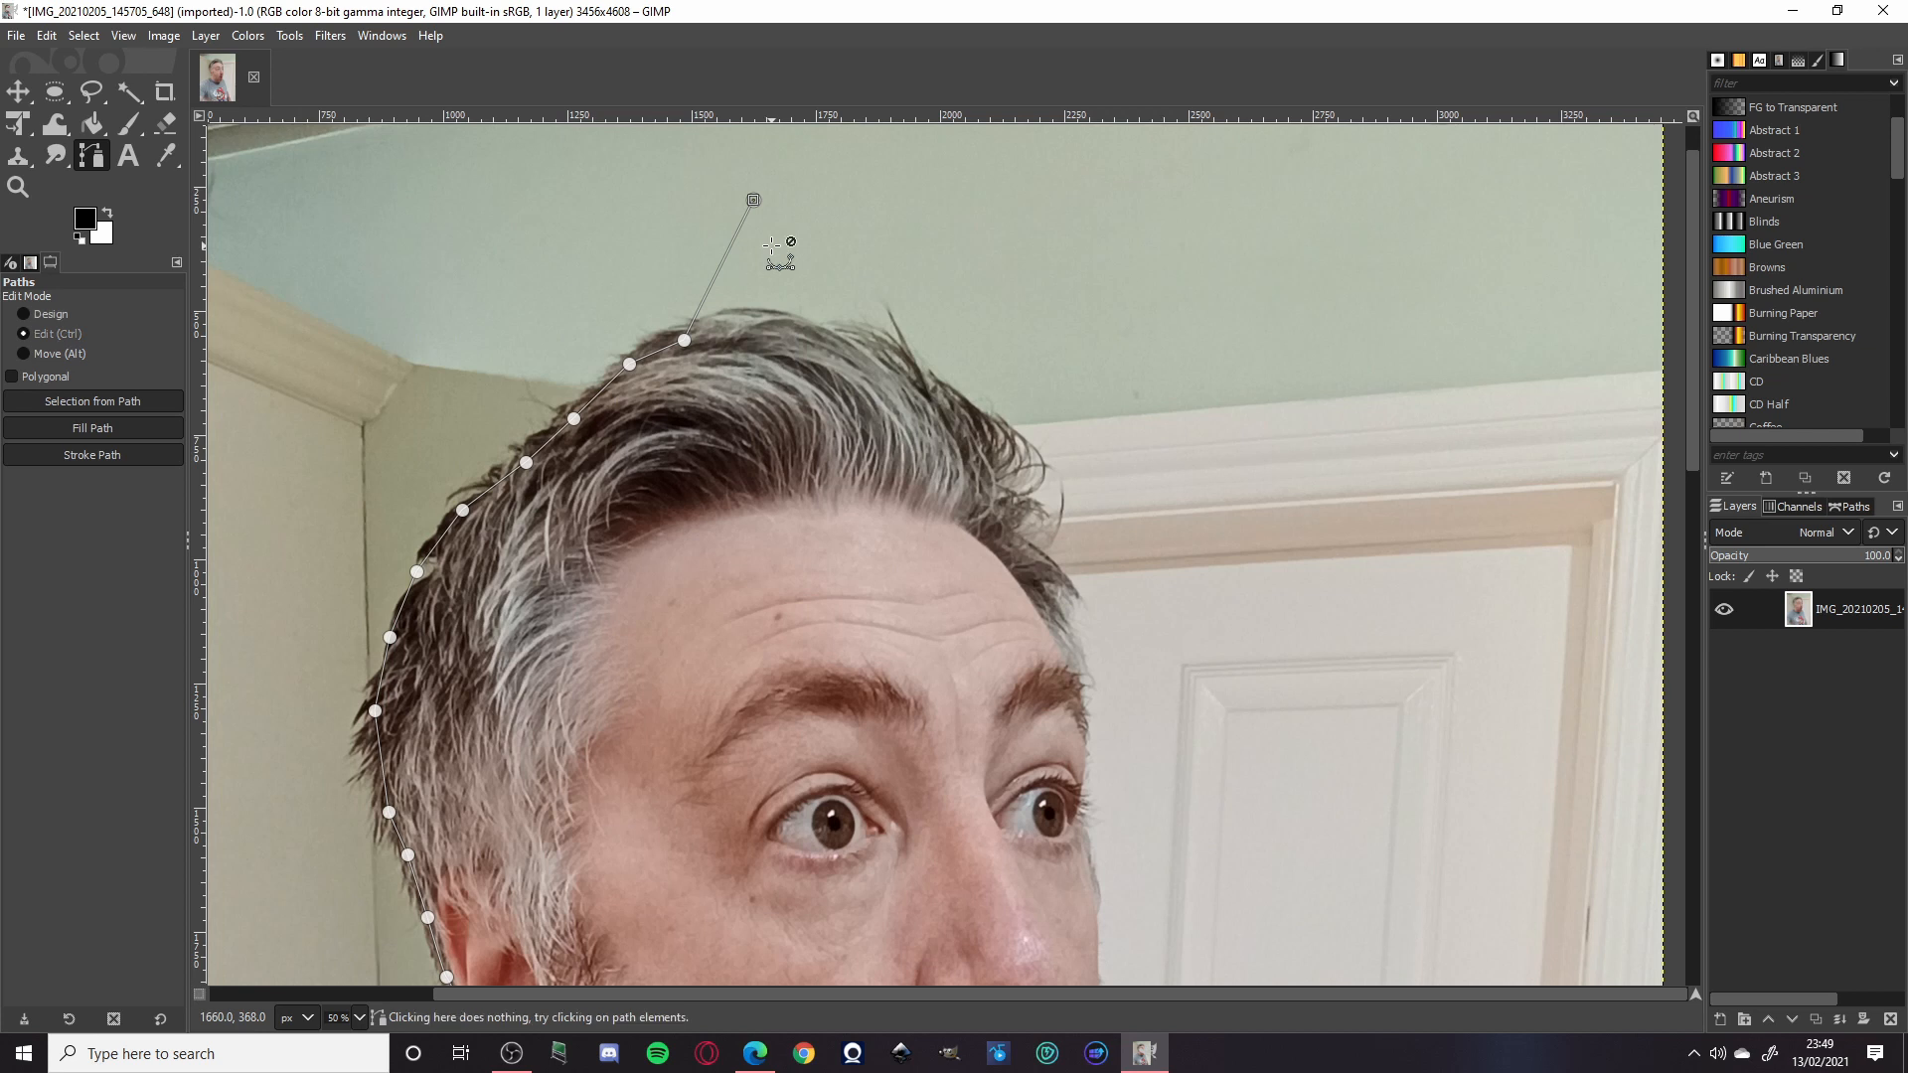
pyautogui.hotkey('ctrl', 'z')
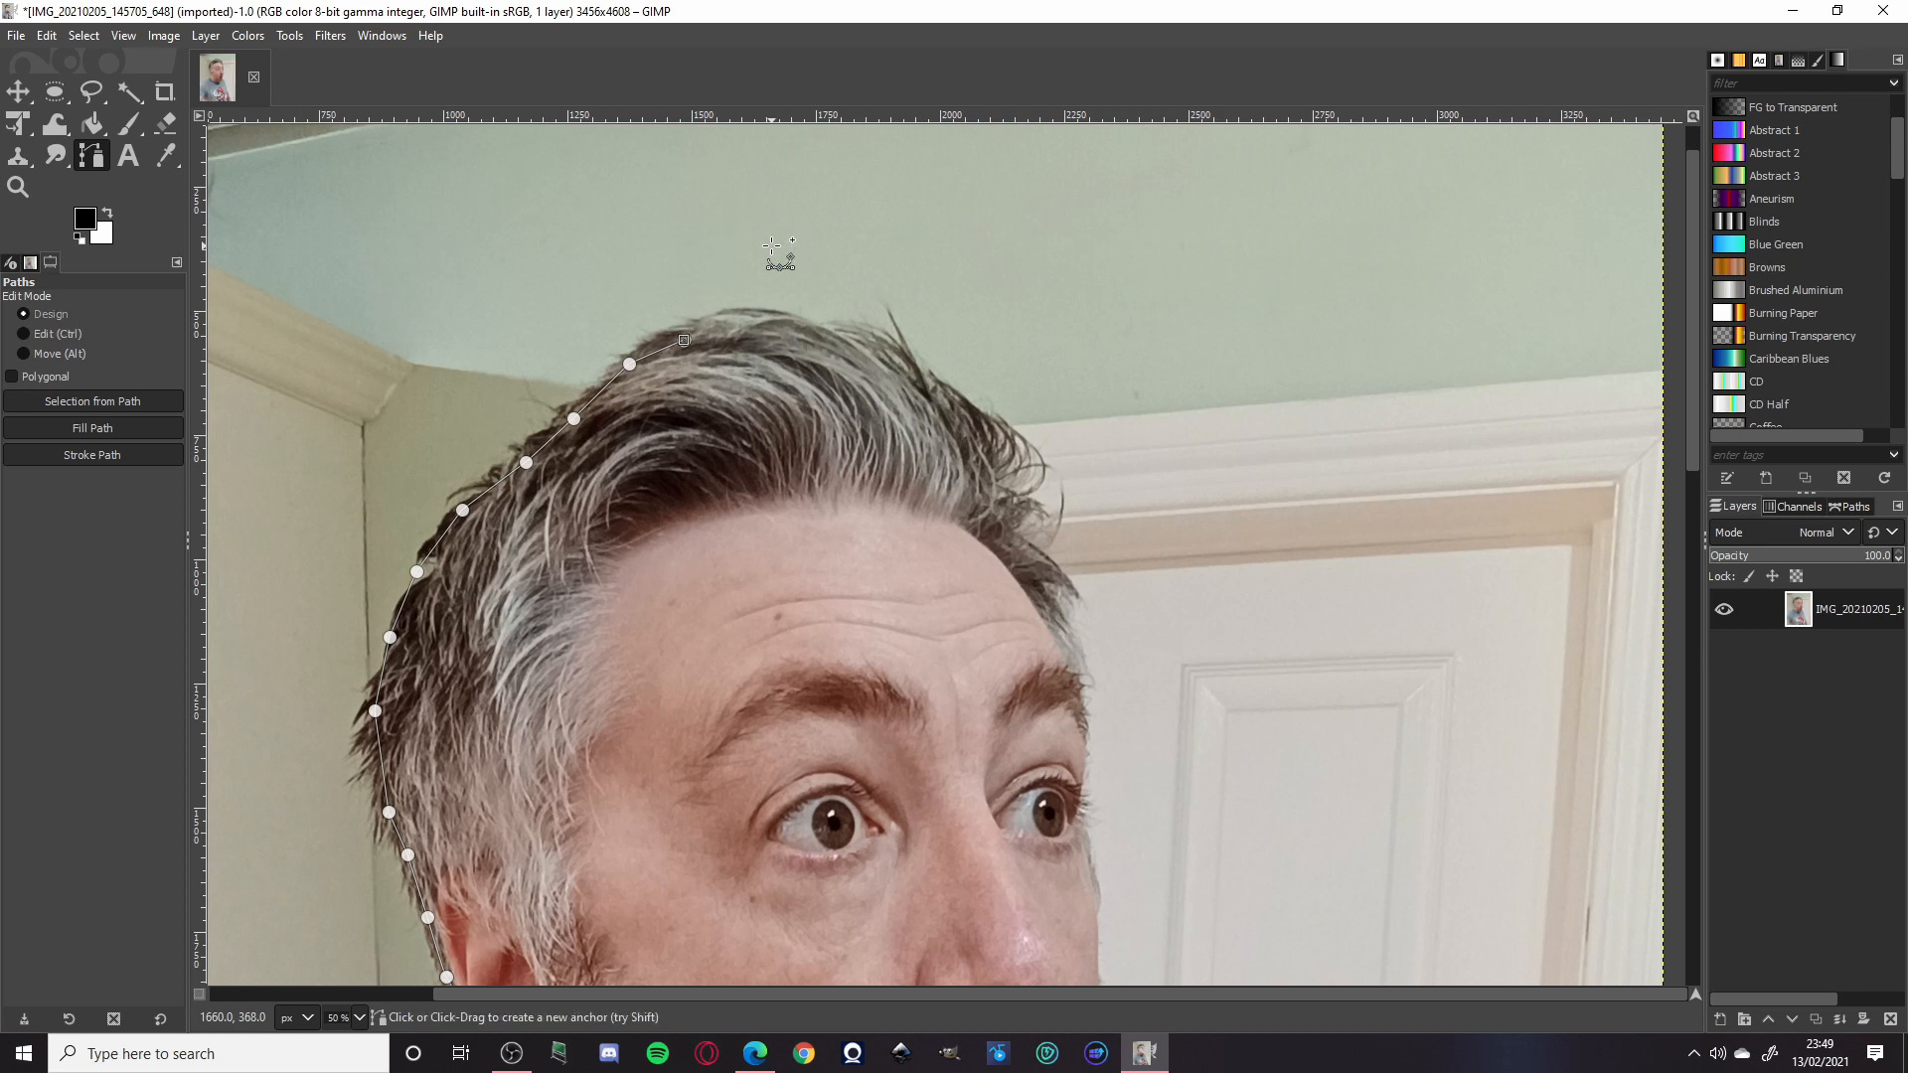
# Step: Trace the path over the top of the hair and down the front hairline to the forehead
pyautogui.click(763, 317)
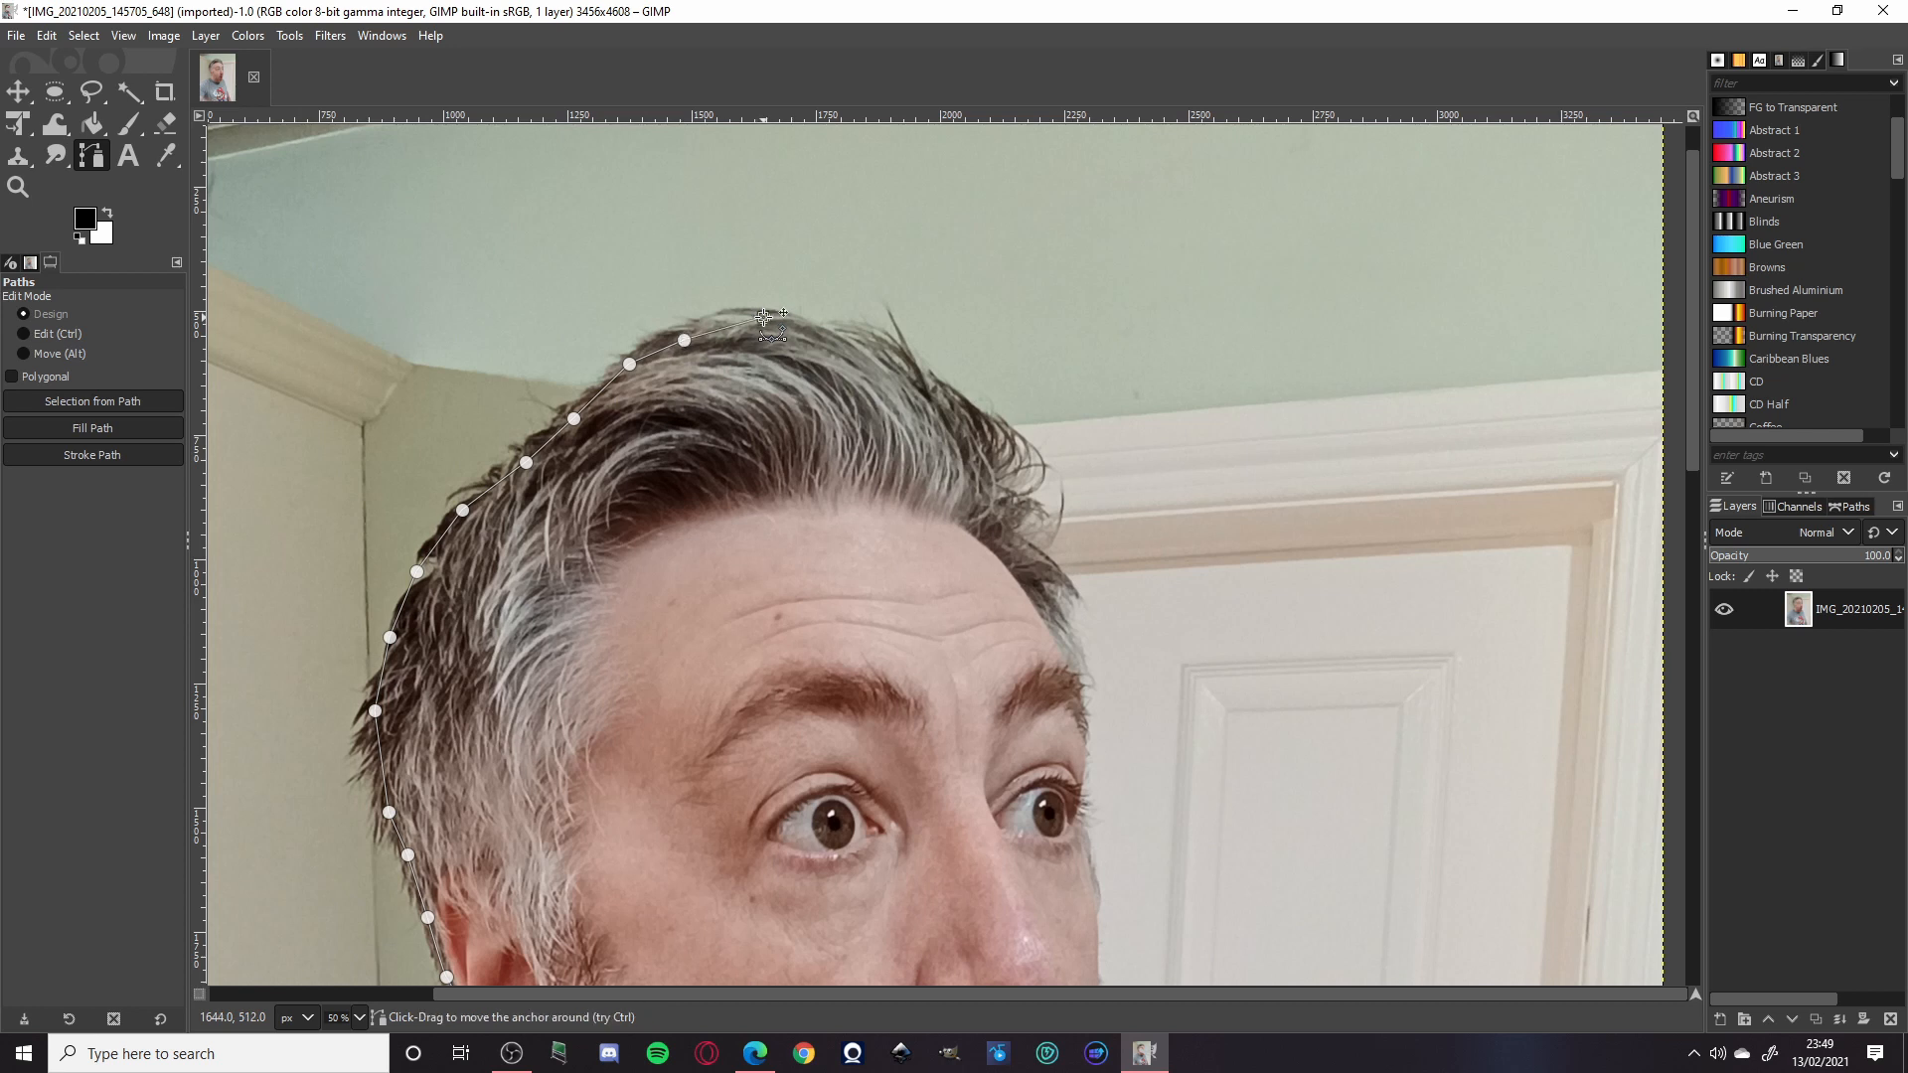
pyautogui.click(842, 330)
pyautogui.click(923, 354)
pyautogui.click(971, 411)
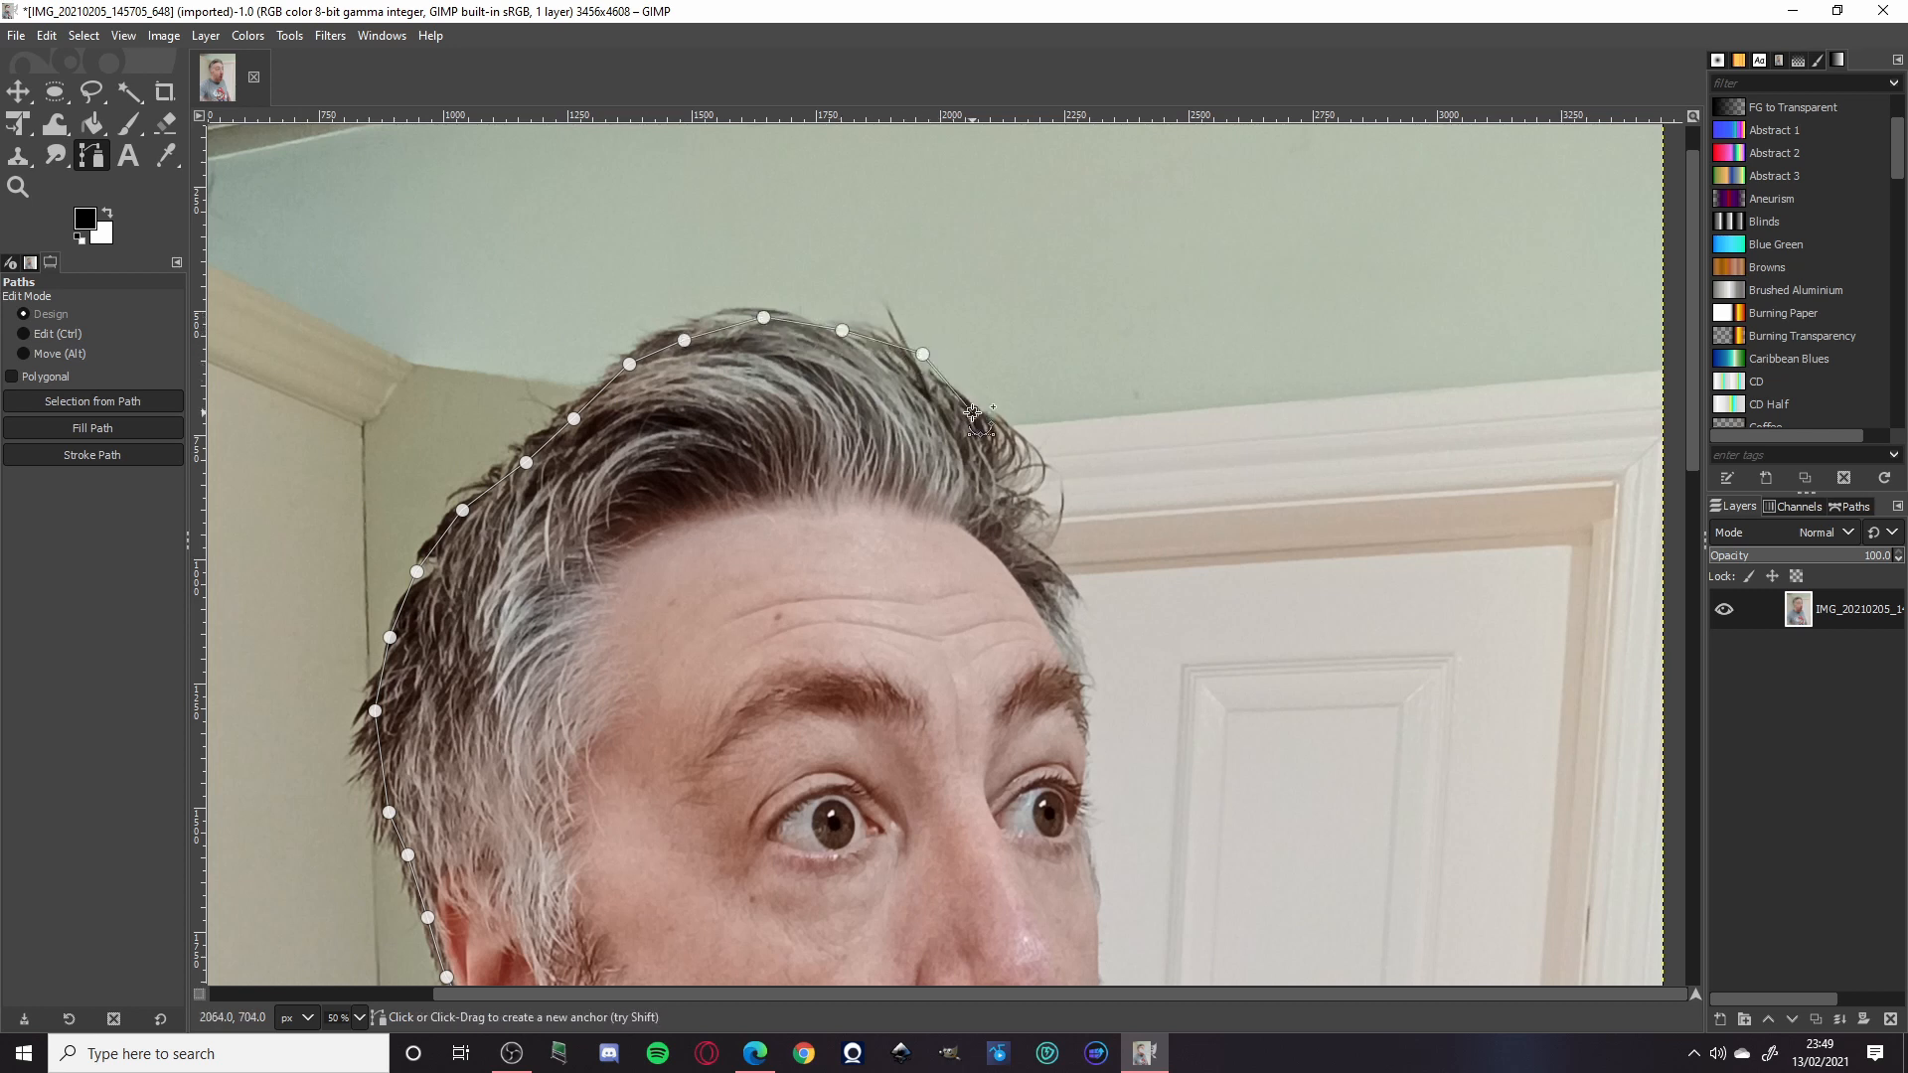
pyautogui.click(1022, 452)
pyautogui.click(1043, 493)
pyautogui.click(1055, 545)
pyautogui.click(1071, 586)
pyautogui.click(1072, 637)
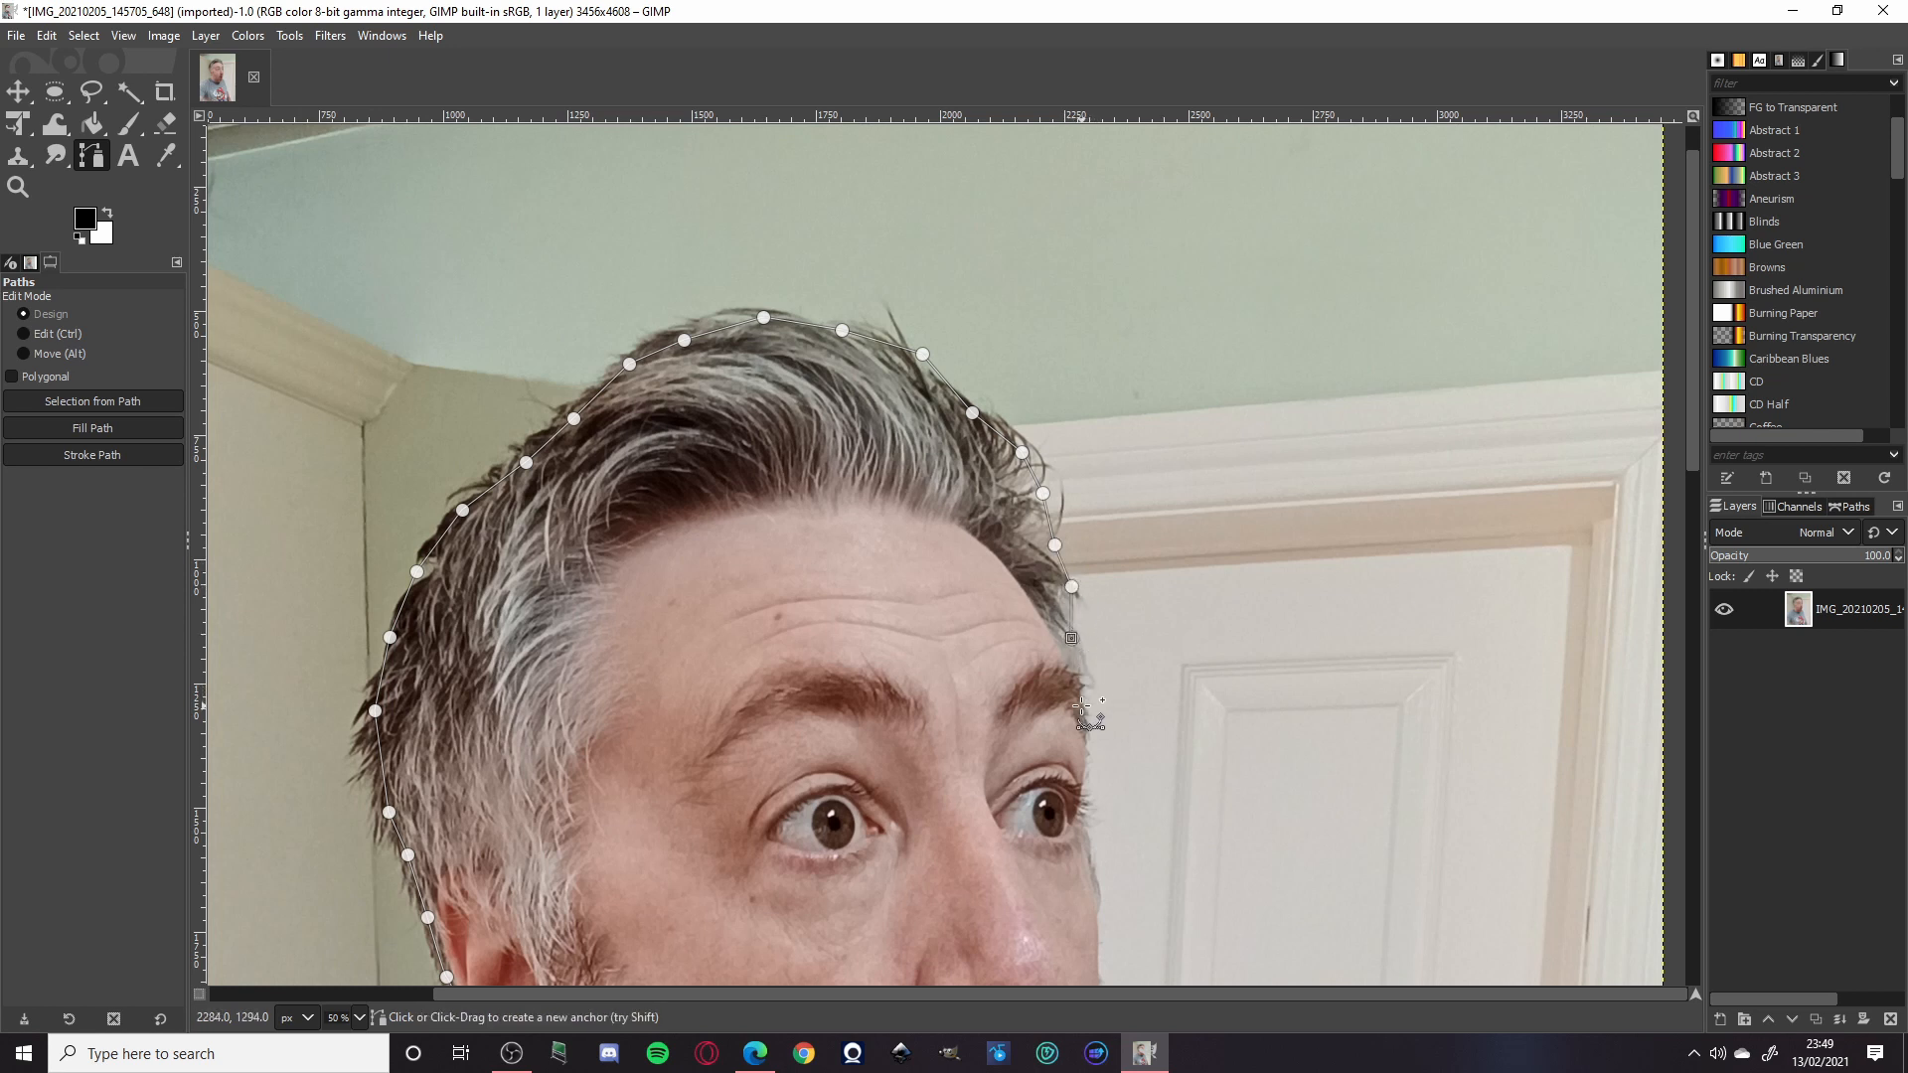
# Step: Continue the path down the face's far edge, from the brow past the eye to the cheek beside the nose
pyautogui.click(1088, 717)
pyautogui.click(1085, 780)
pyautogui.click(1089, 832)
pyautogui.click(1101, 897)
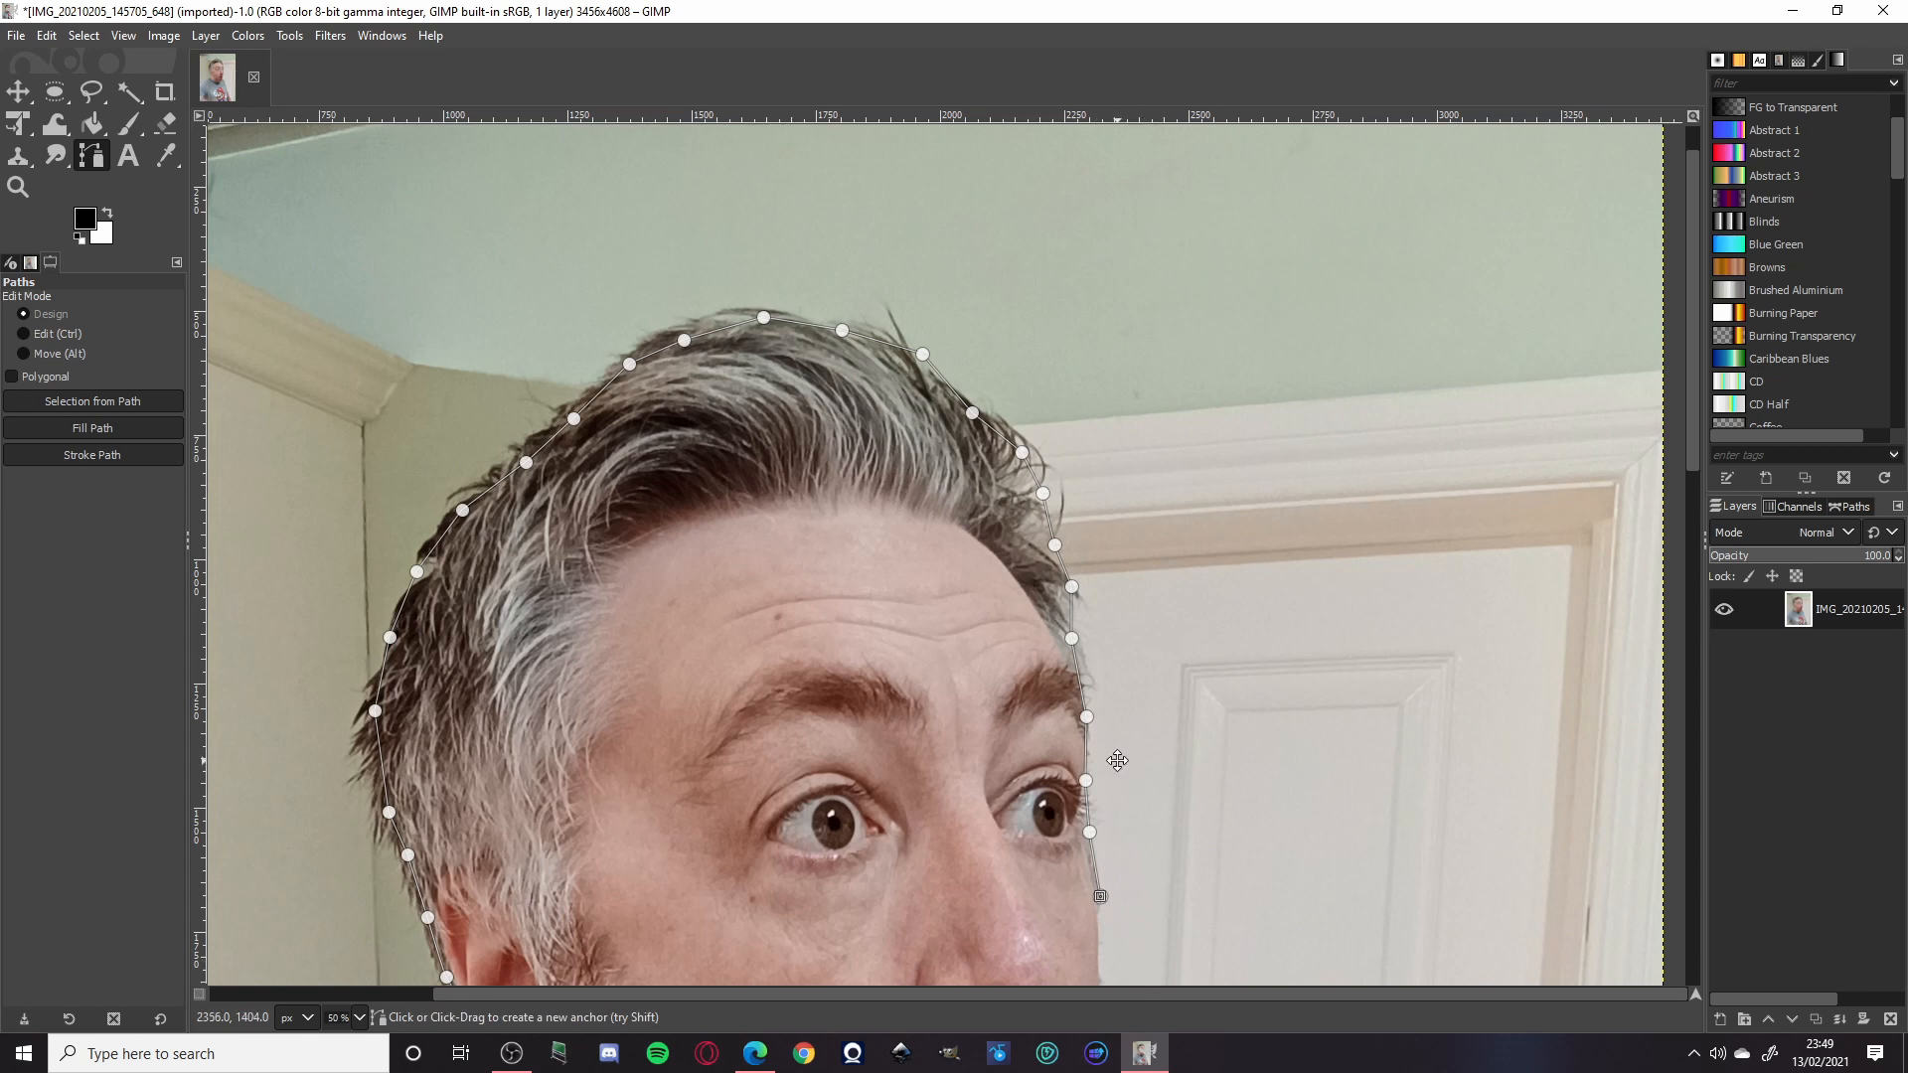
pyautogui.scroll(-5, 1118, 760)
pyautogui.hscroll(1, 1118, 761)
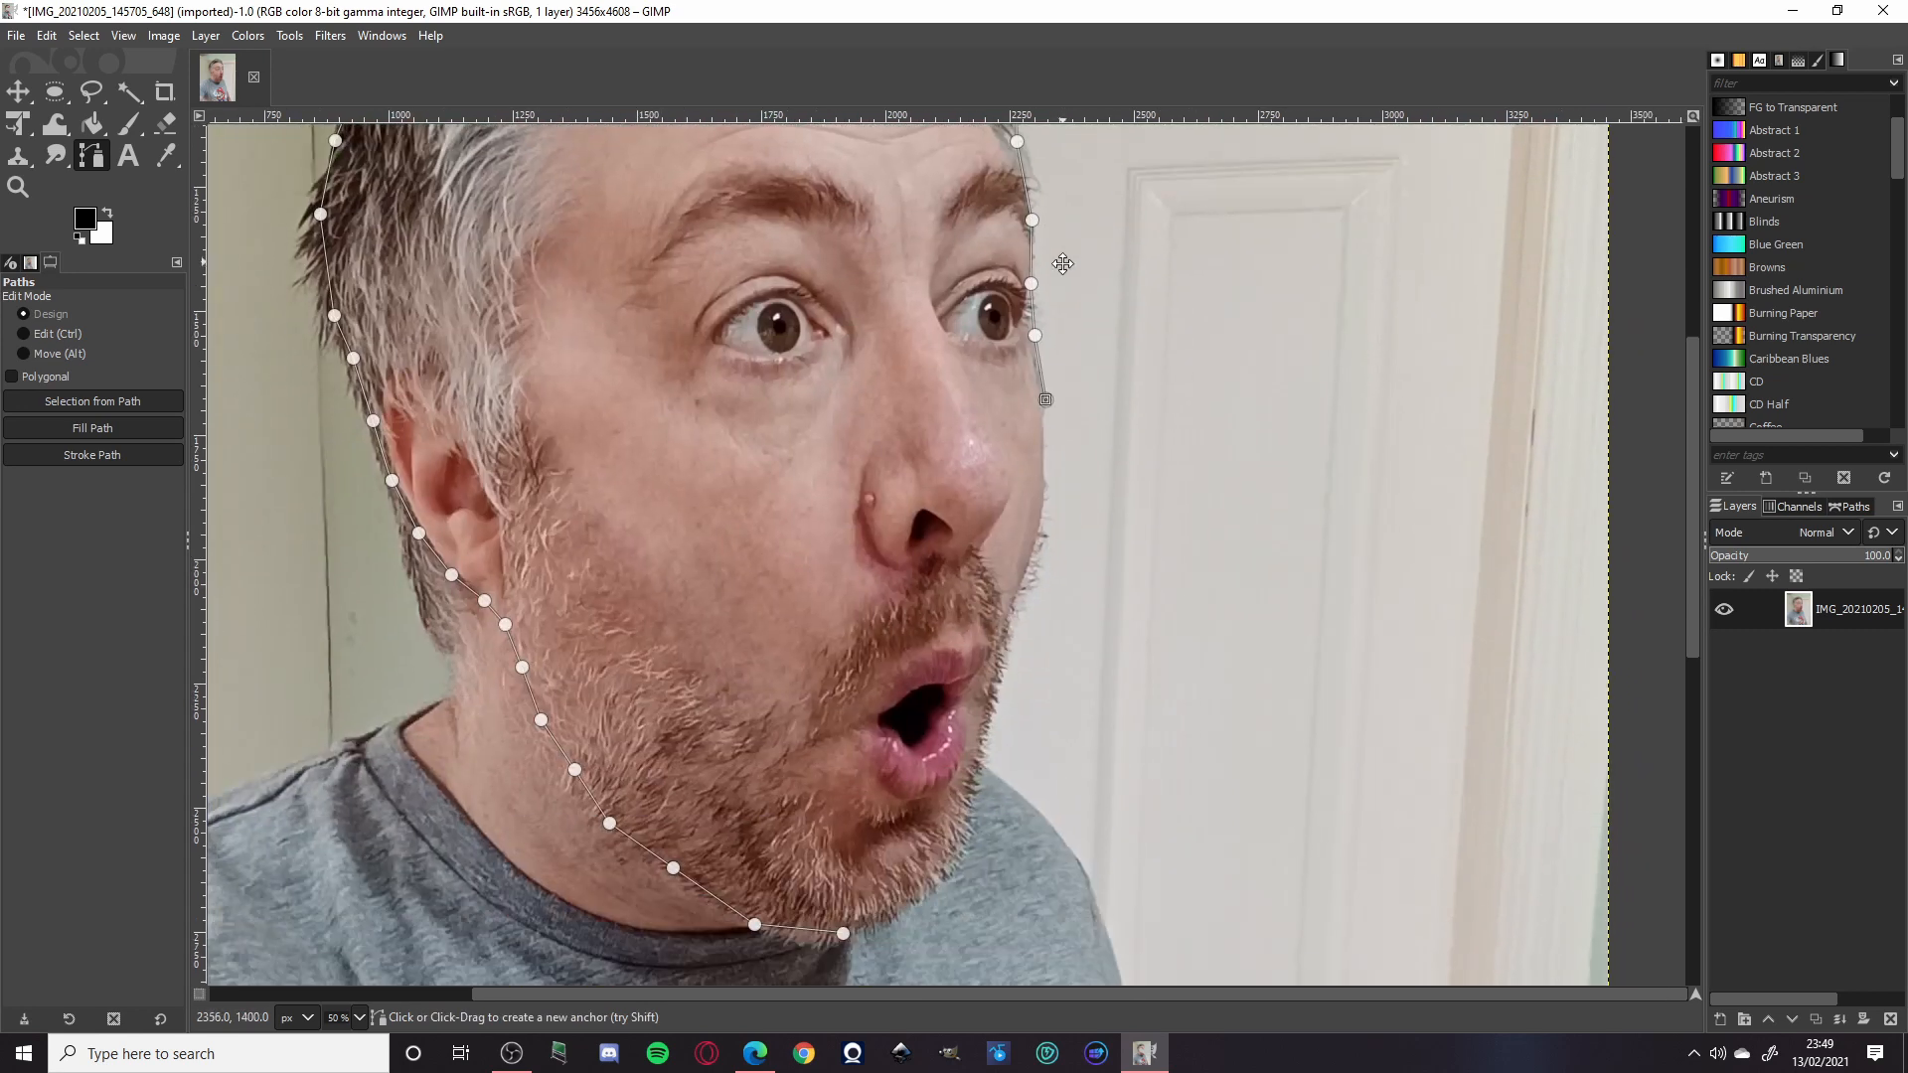
pyautogui.click(1043, 522)
pyautogui.click(1028, 576)
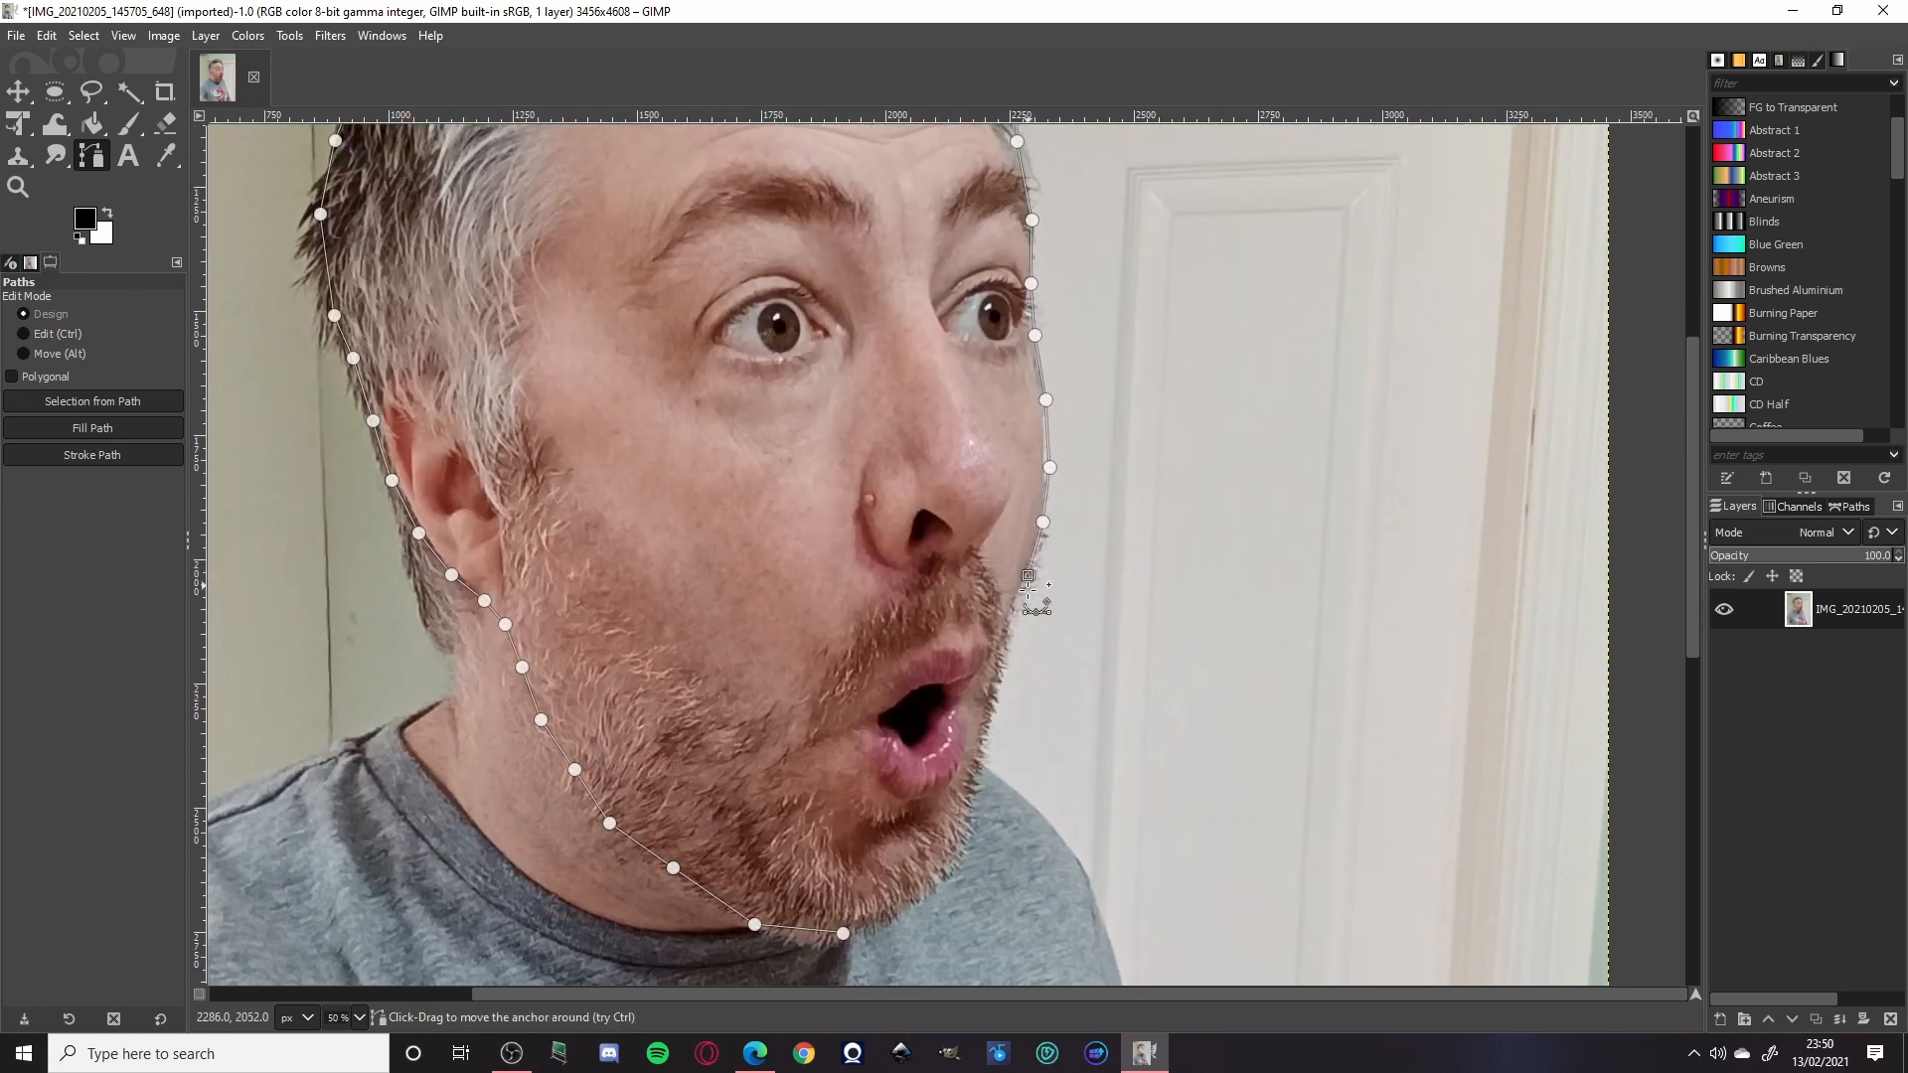
# Step: Trace the path past the mouth and along the beard, then close it at the first anchor under the chin
pyautogui.click(1001, 644)
pyautogui.click(989, 728)
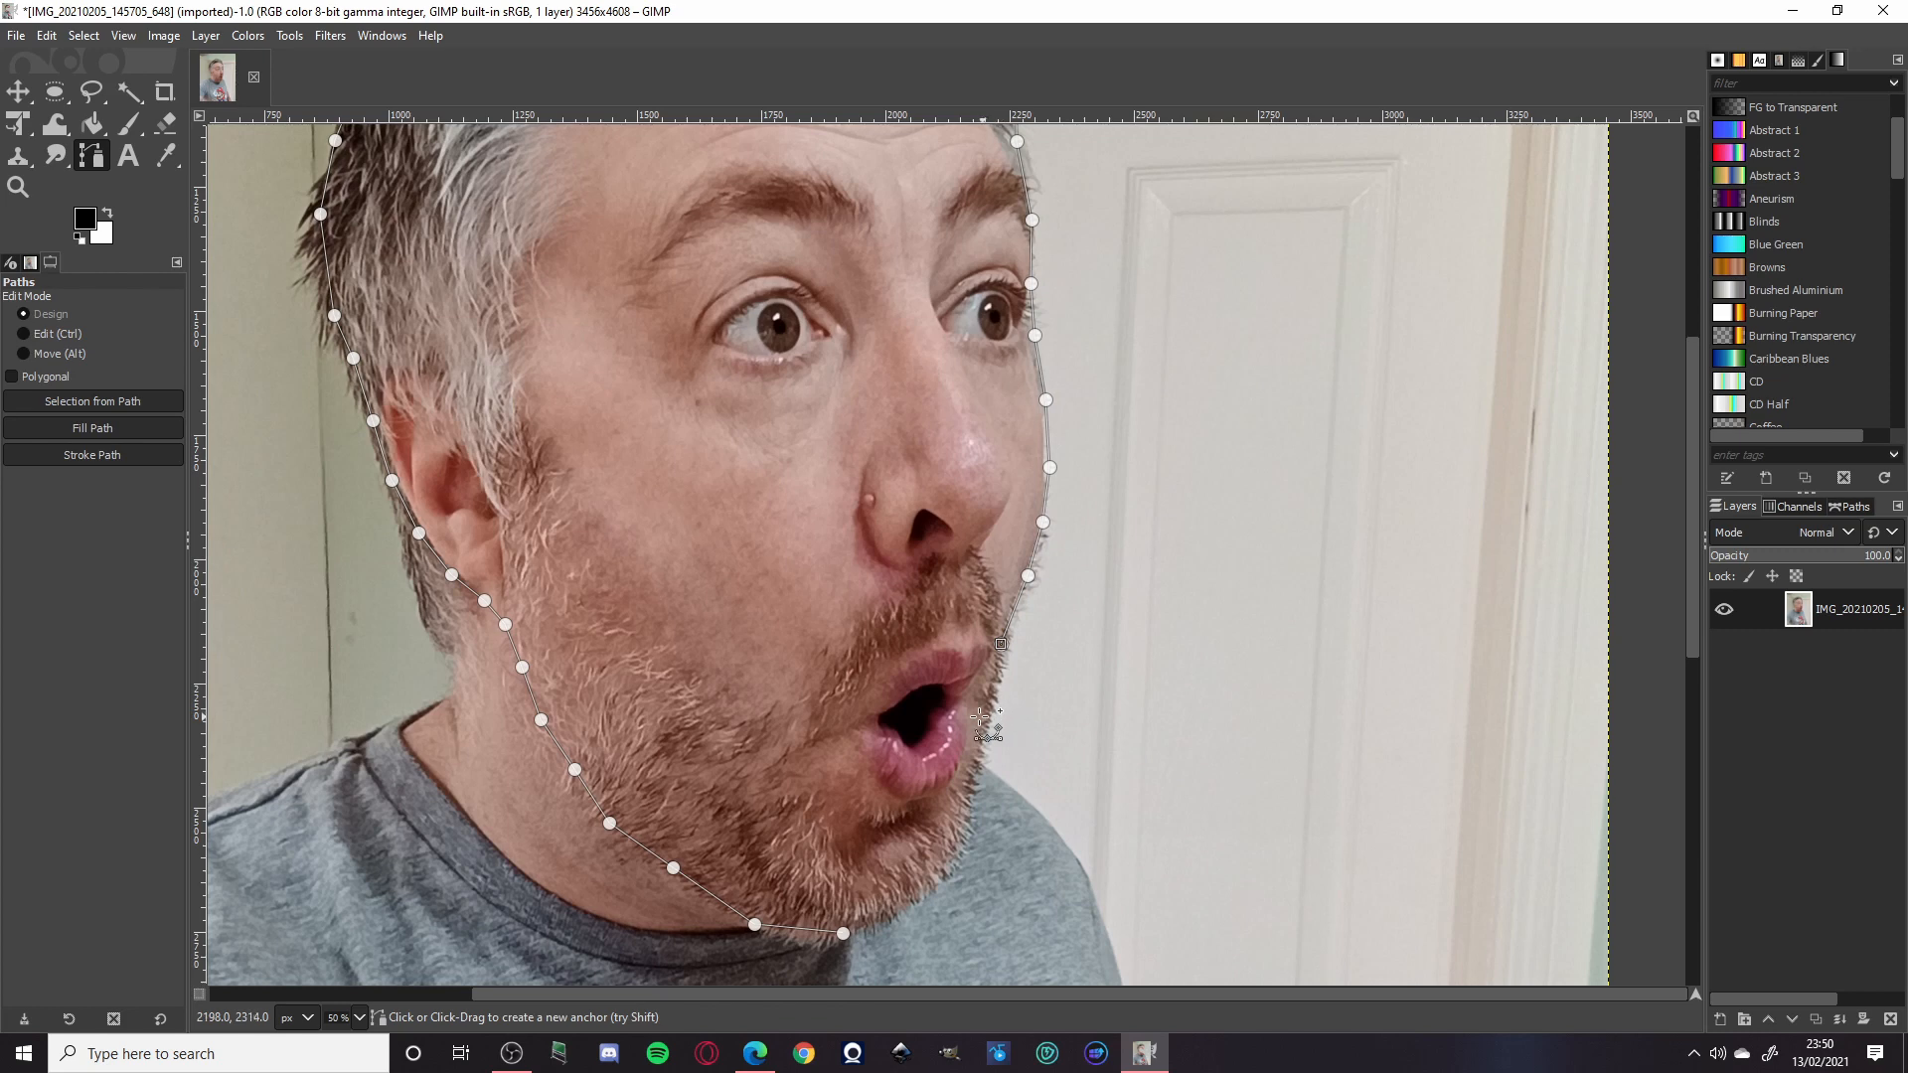
pyautogui.click(975, 799)
pyautogui.click(963, 846)
pyautogui.click(931, 893)
pyautogui.scroll(-5, 910, 678)
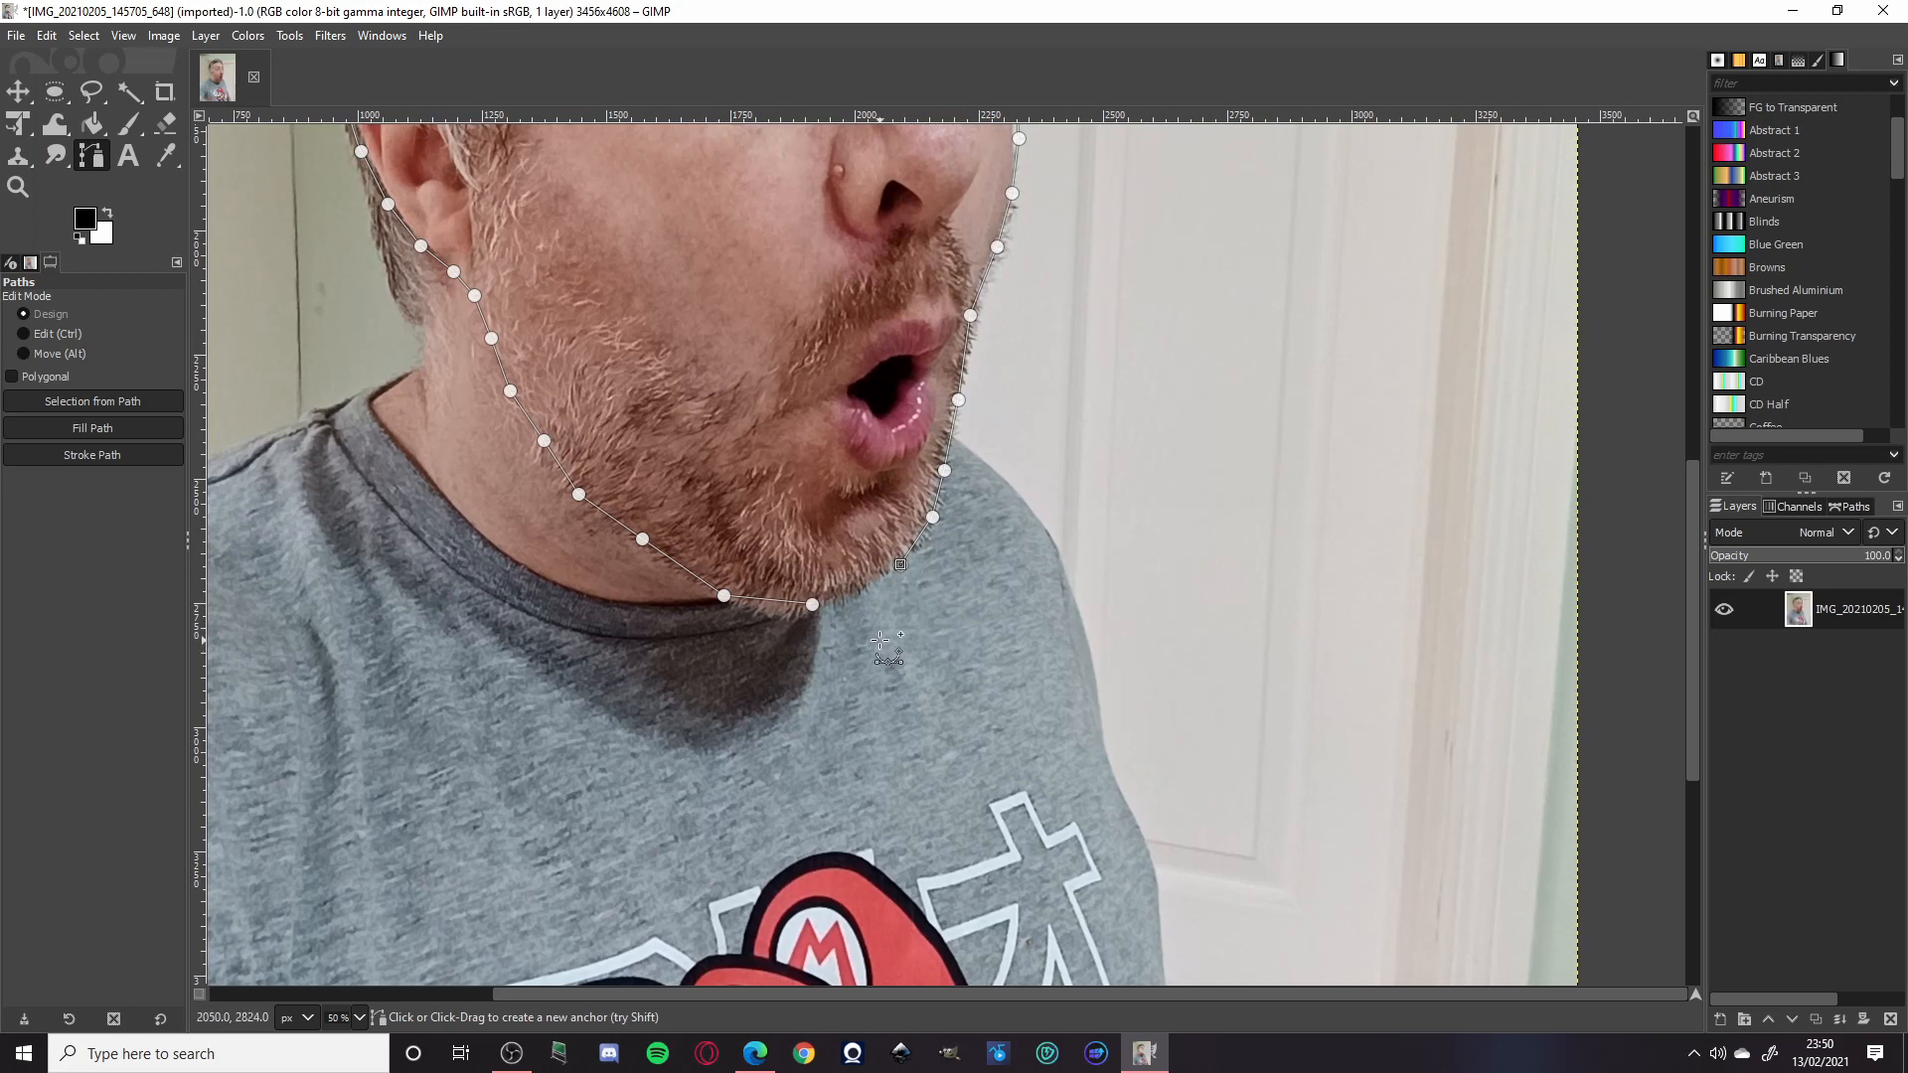
pyautogui.press('ctrl')
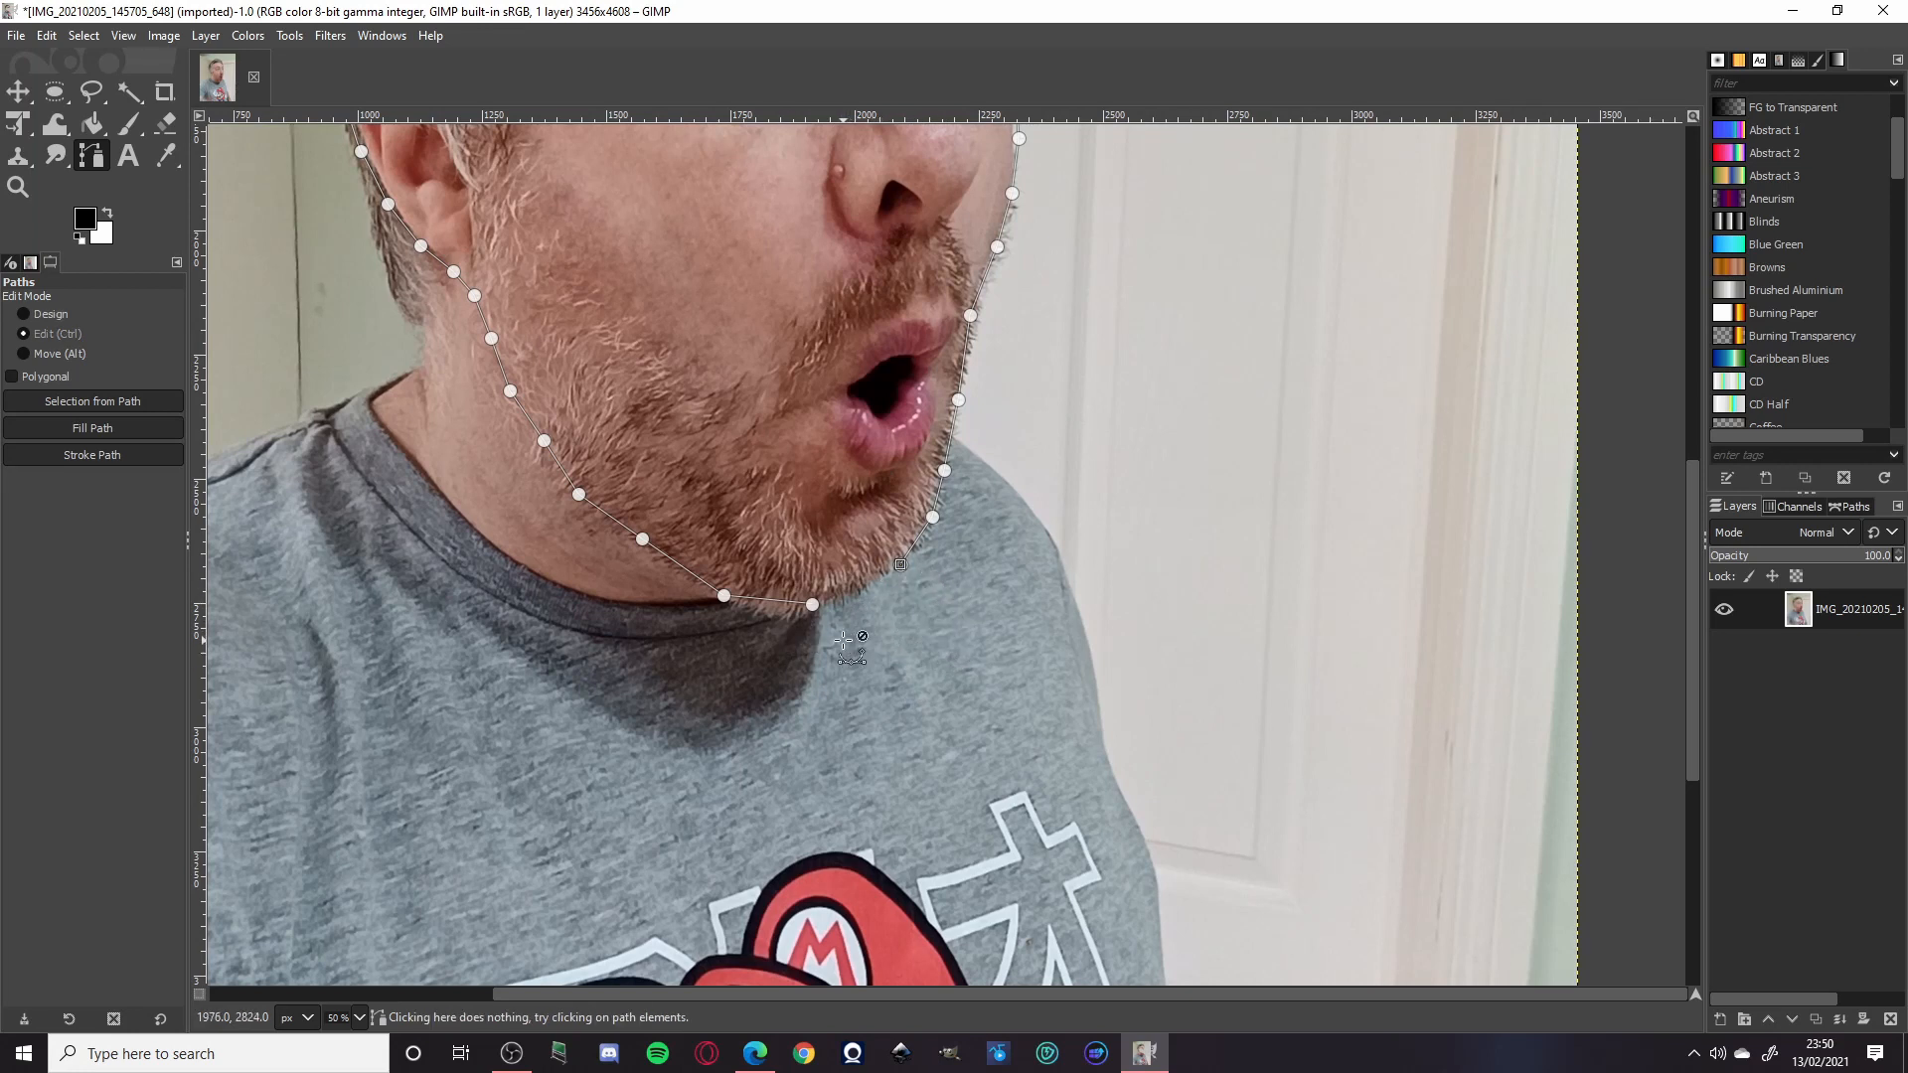
pyautogui.keyDown('ctrl'); pyautogui.click(813, 603); pyautogui.keyUp('ctrl')
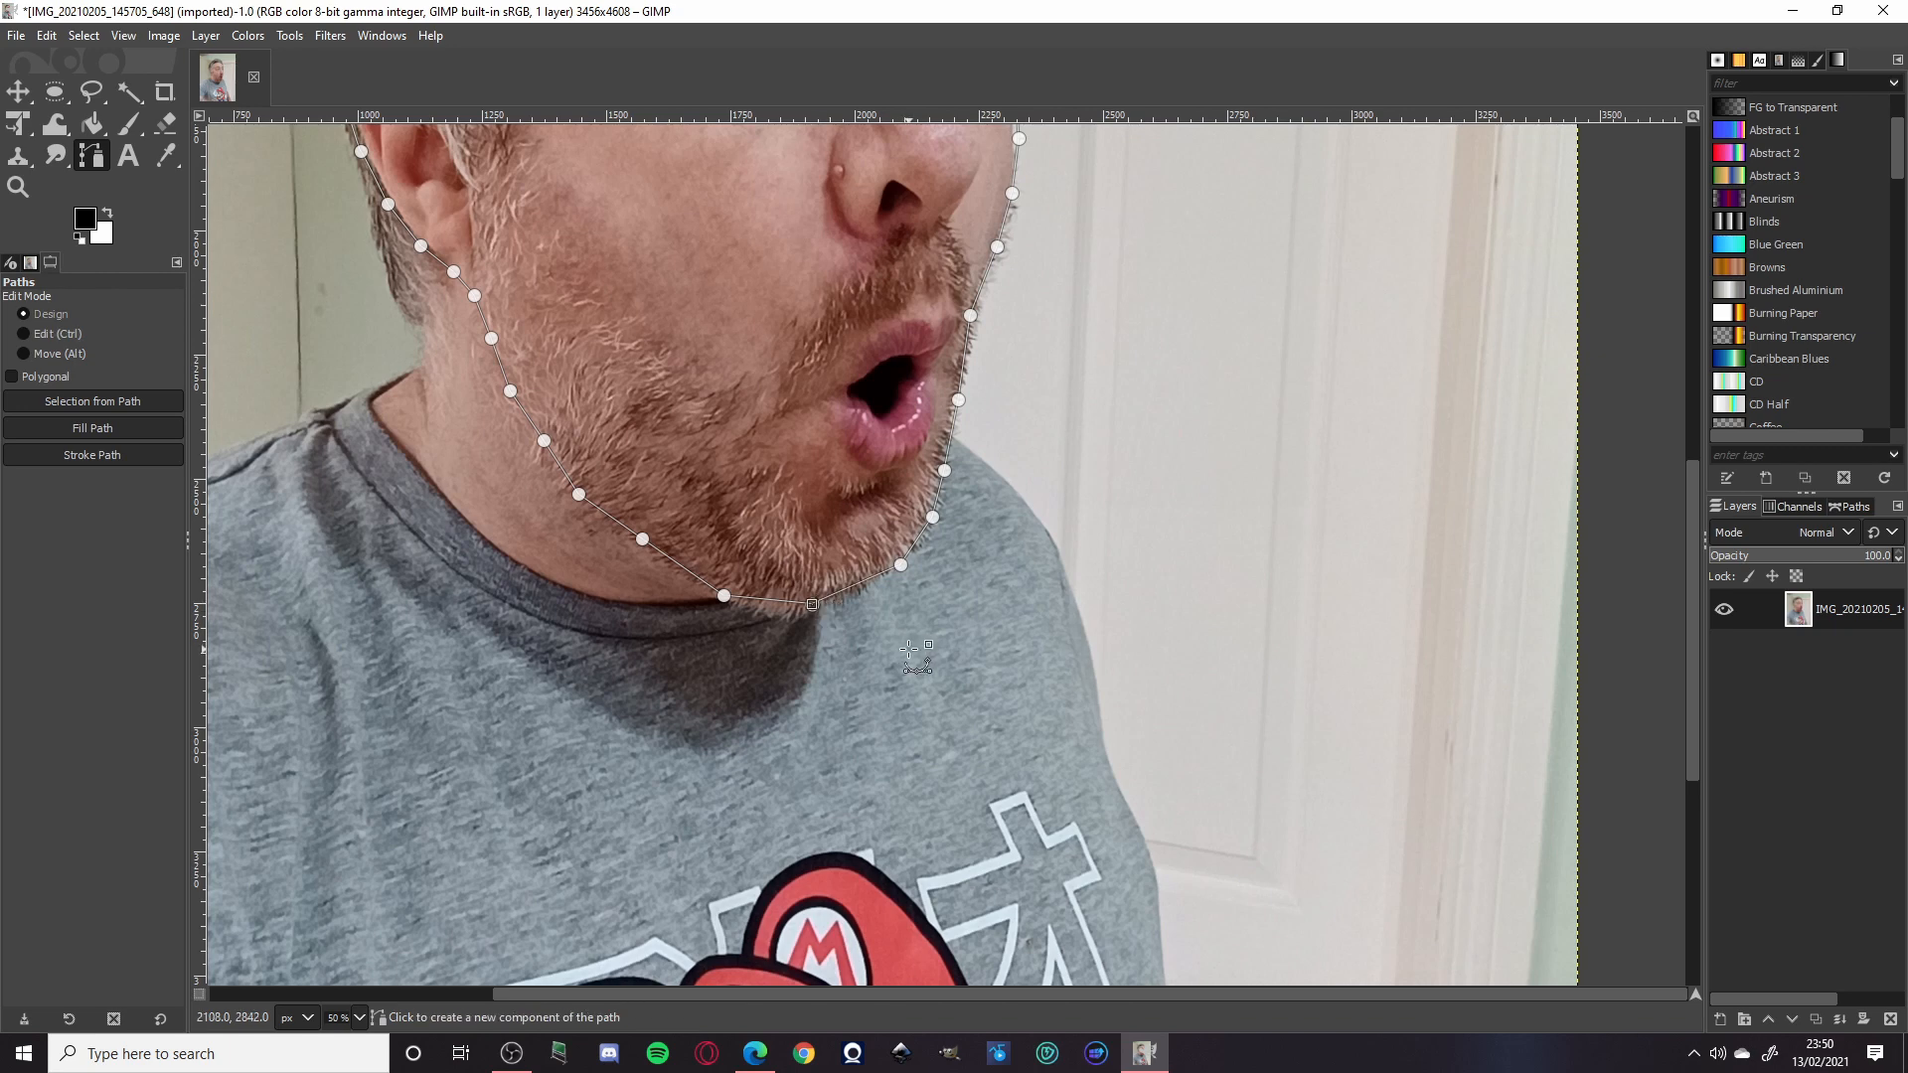
# Step: Convert the closed head path into a selection
pyautogui.scroll(5, 1074, 377)
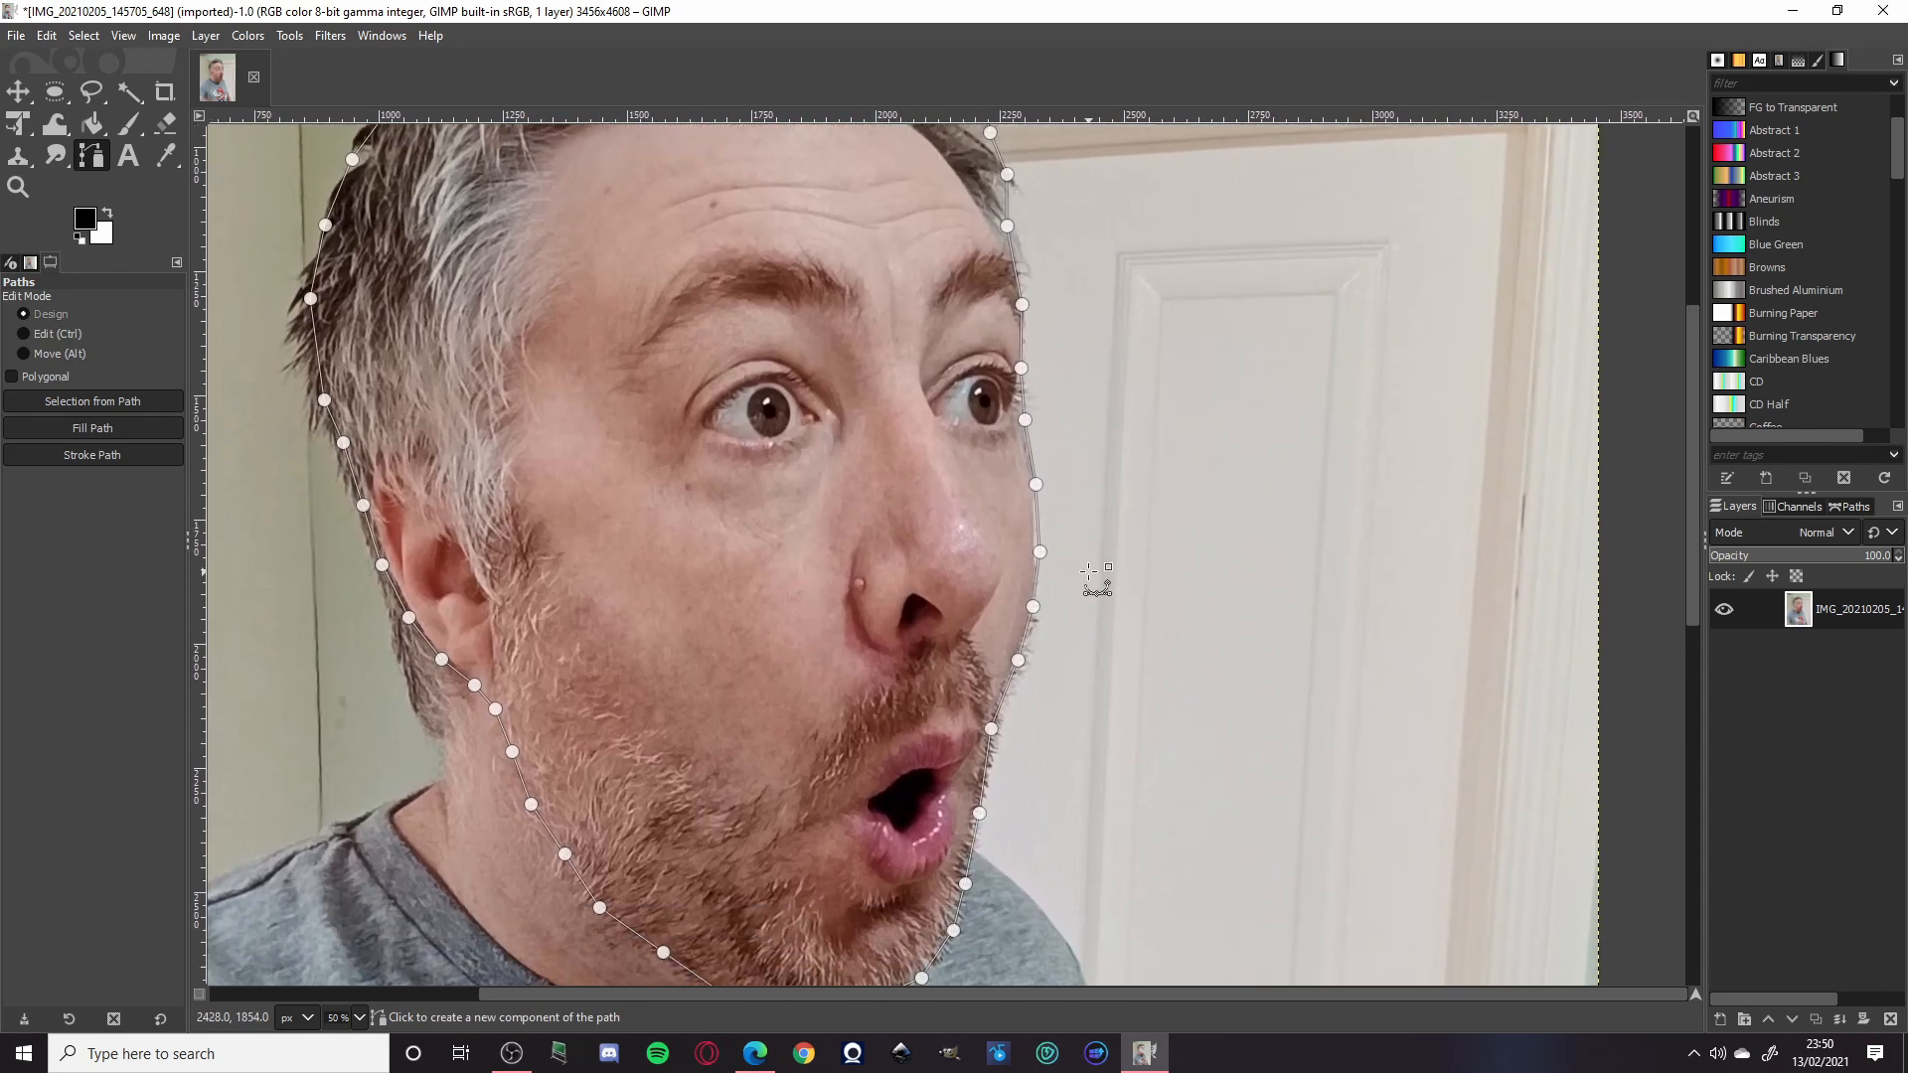
pyautogui.hotkey('shift', 'v')
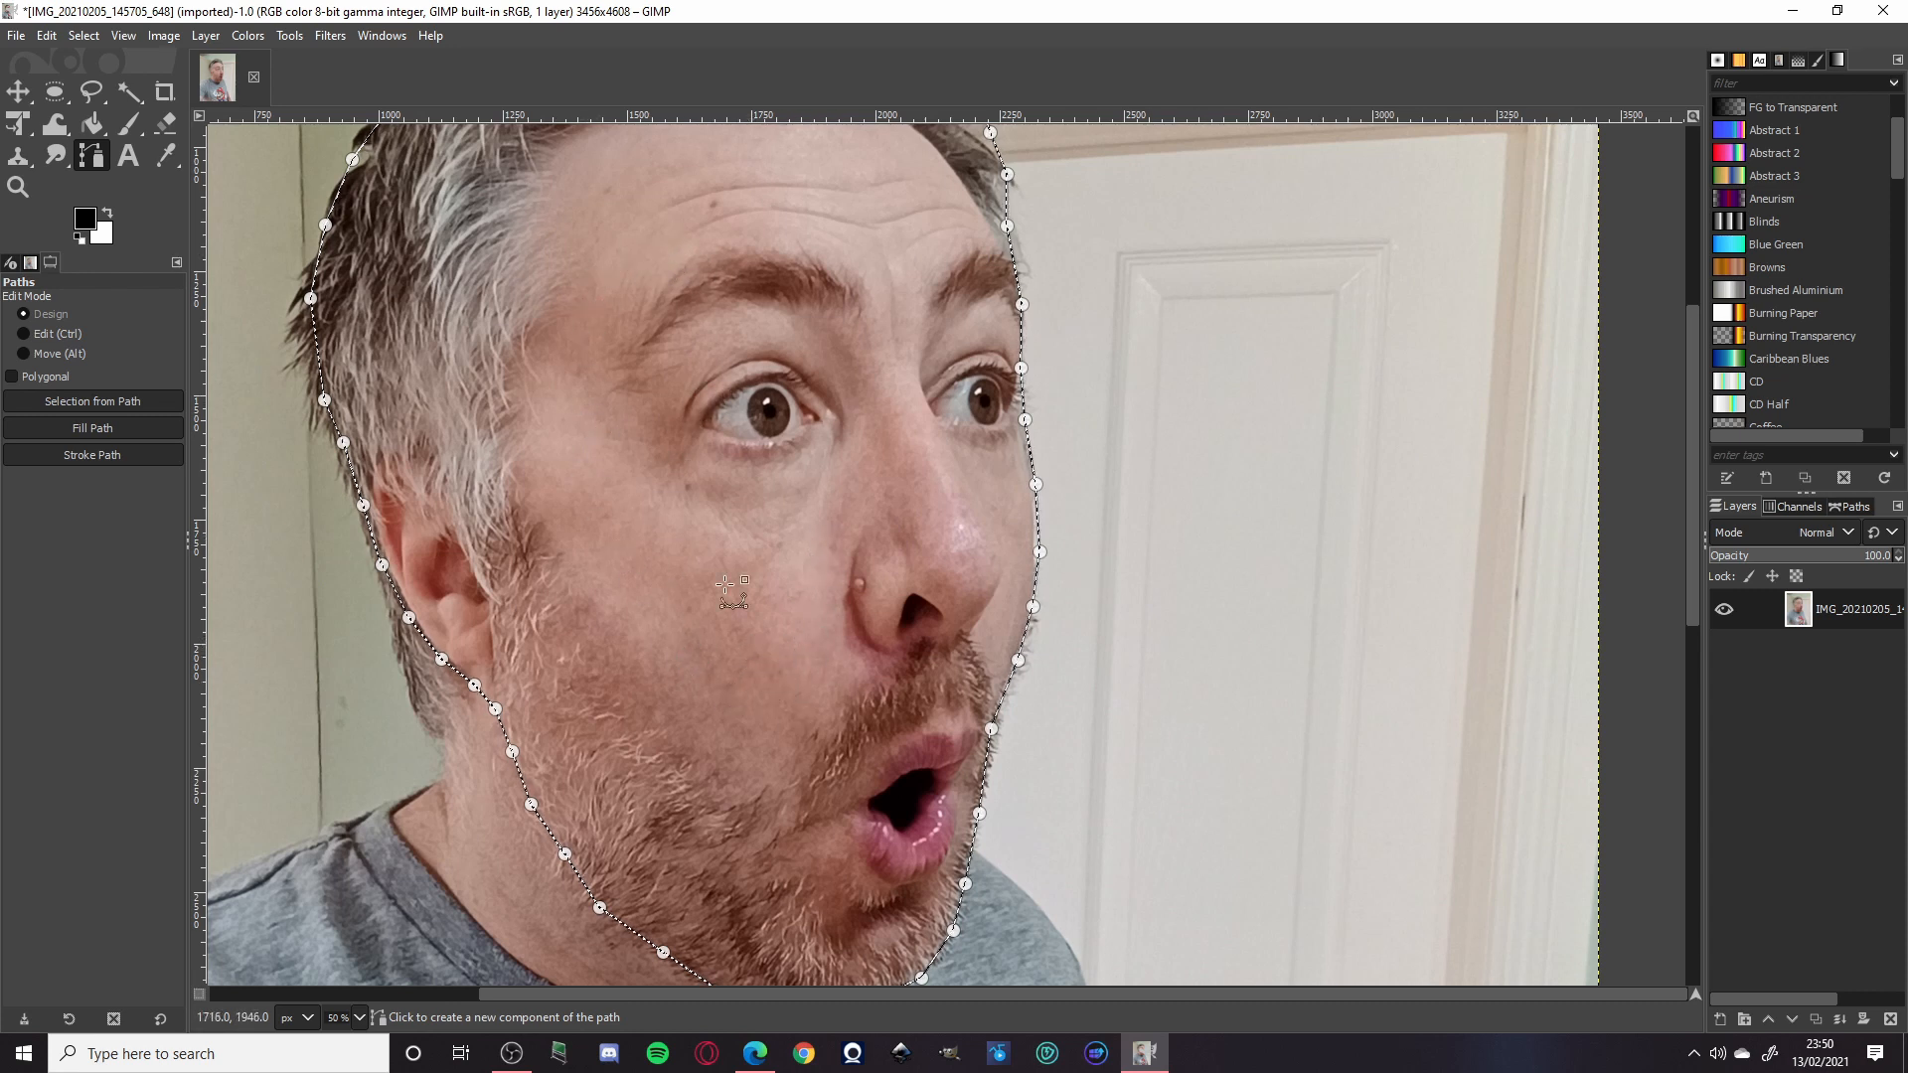
pyautogui.scroll(-1, 705, 312)
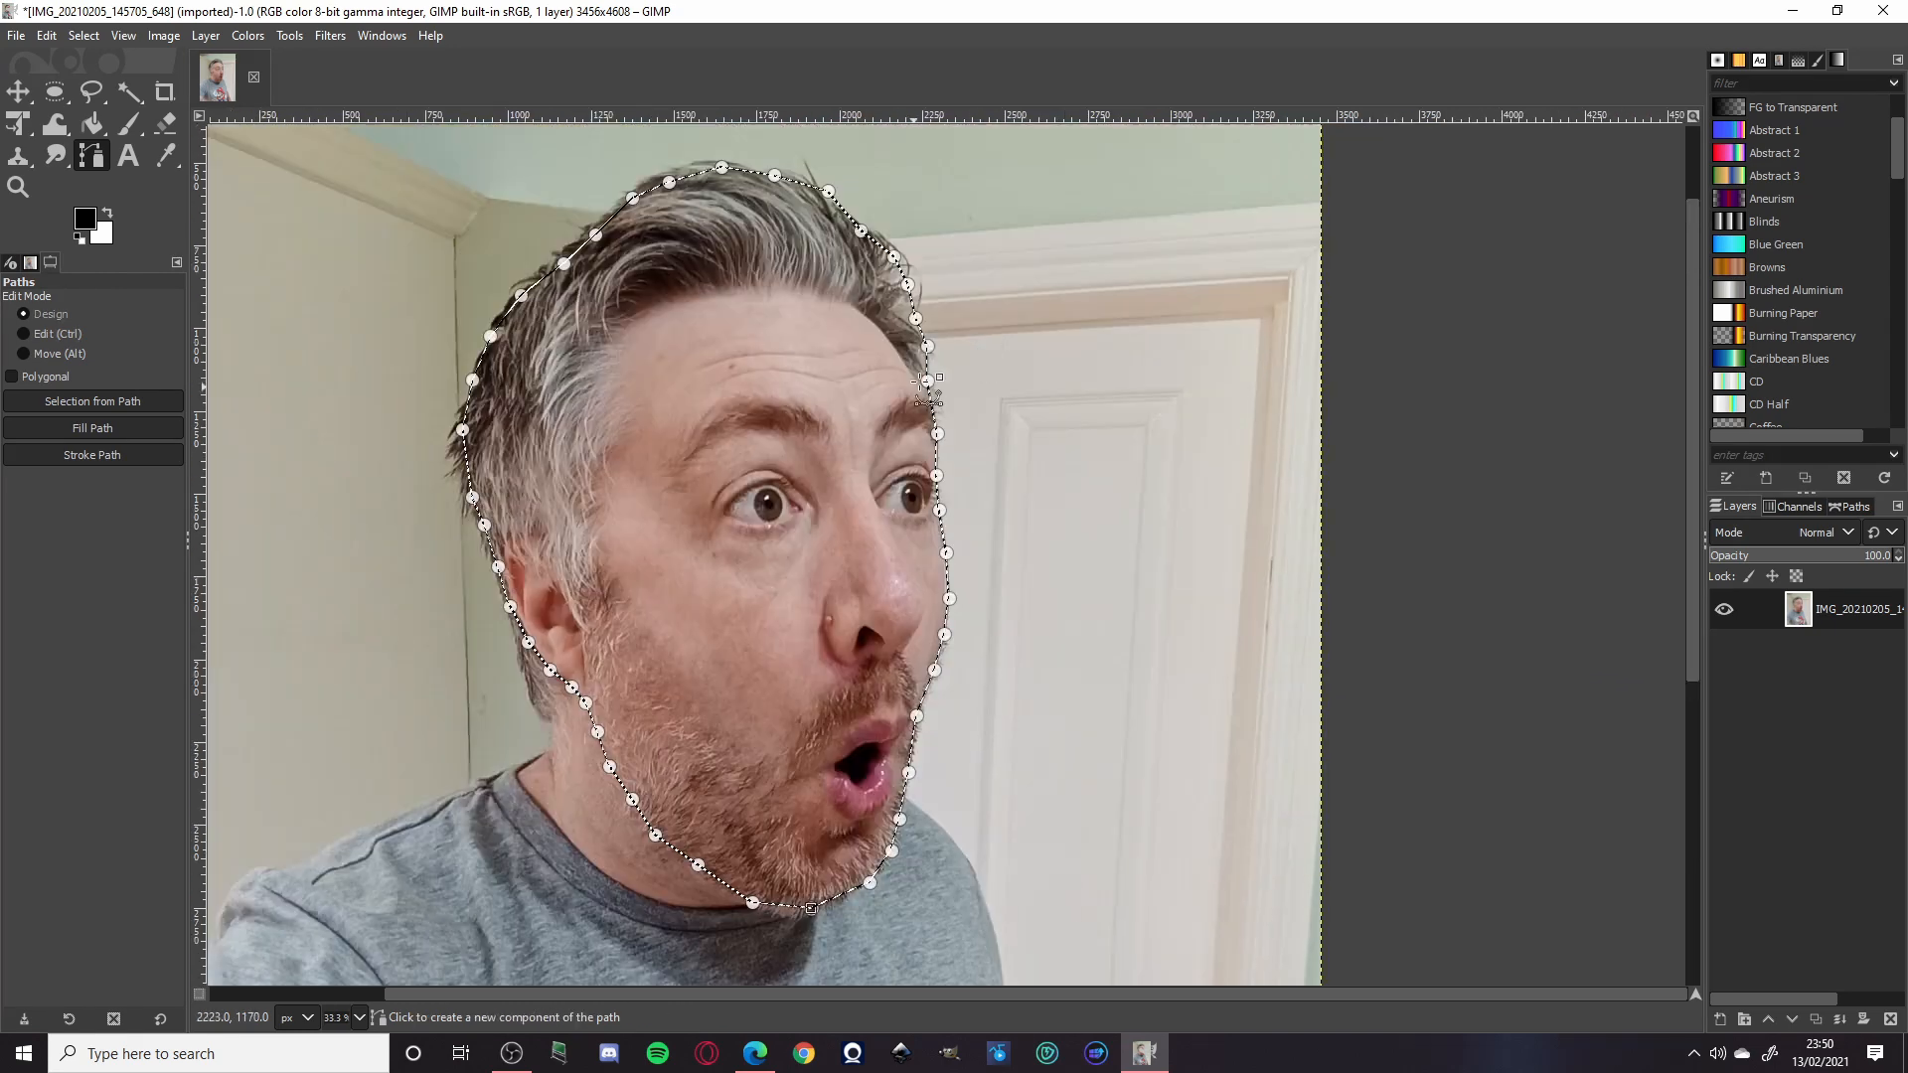
# Step: Invert the selection and delete the background around the head
pyautogui.click(83, 36)
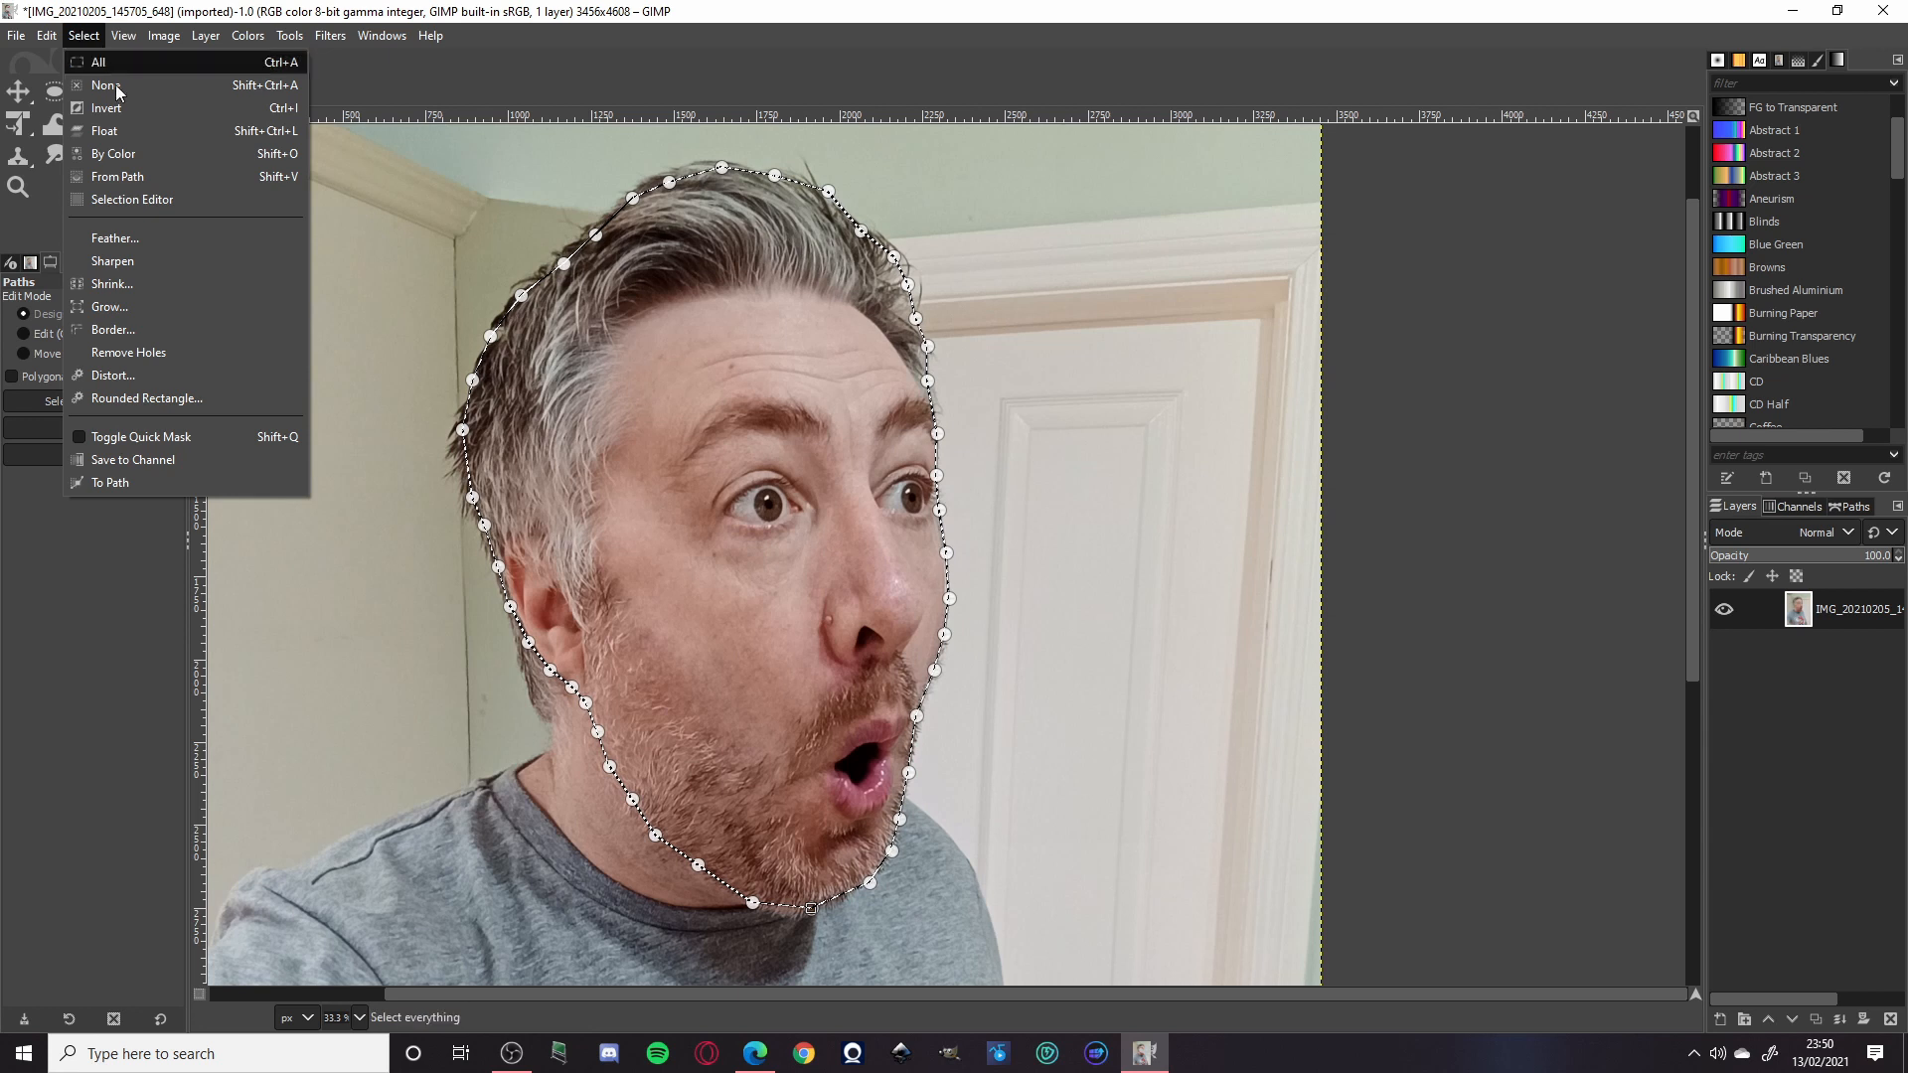
pyautogui.click(122, 110)
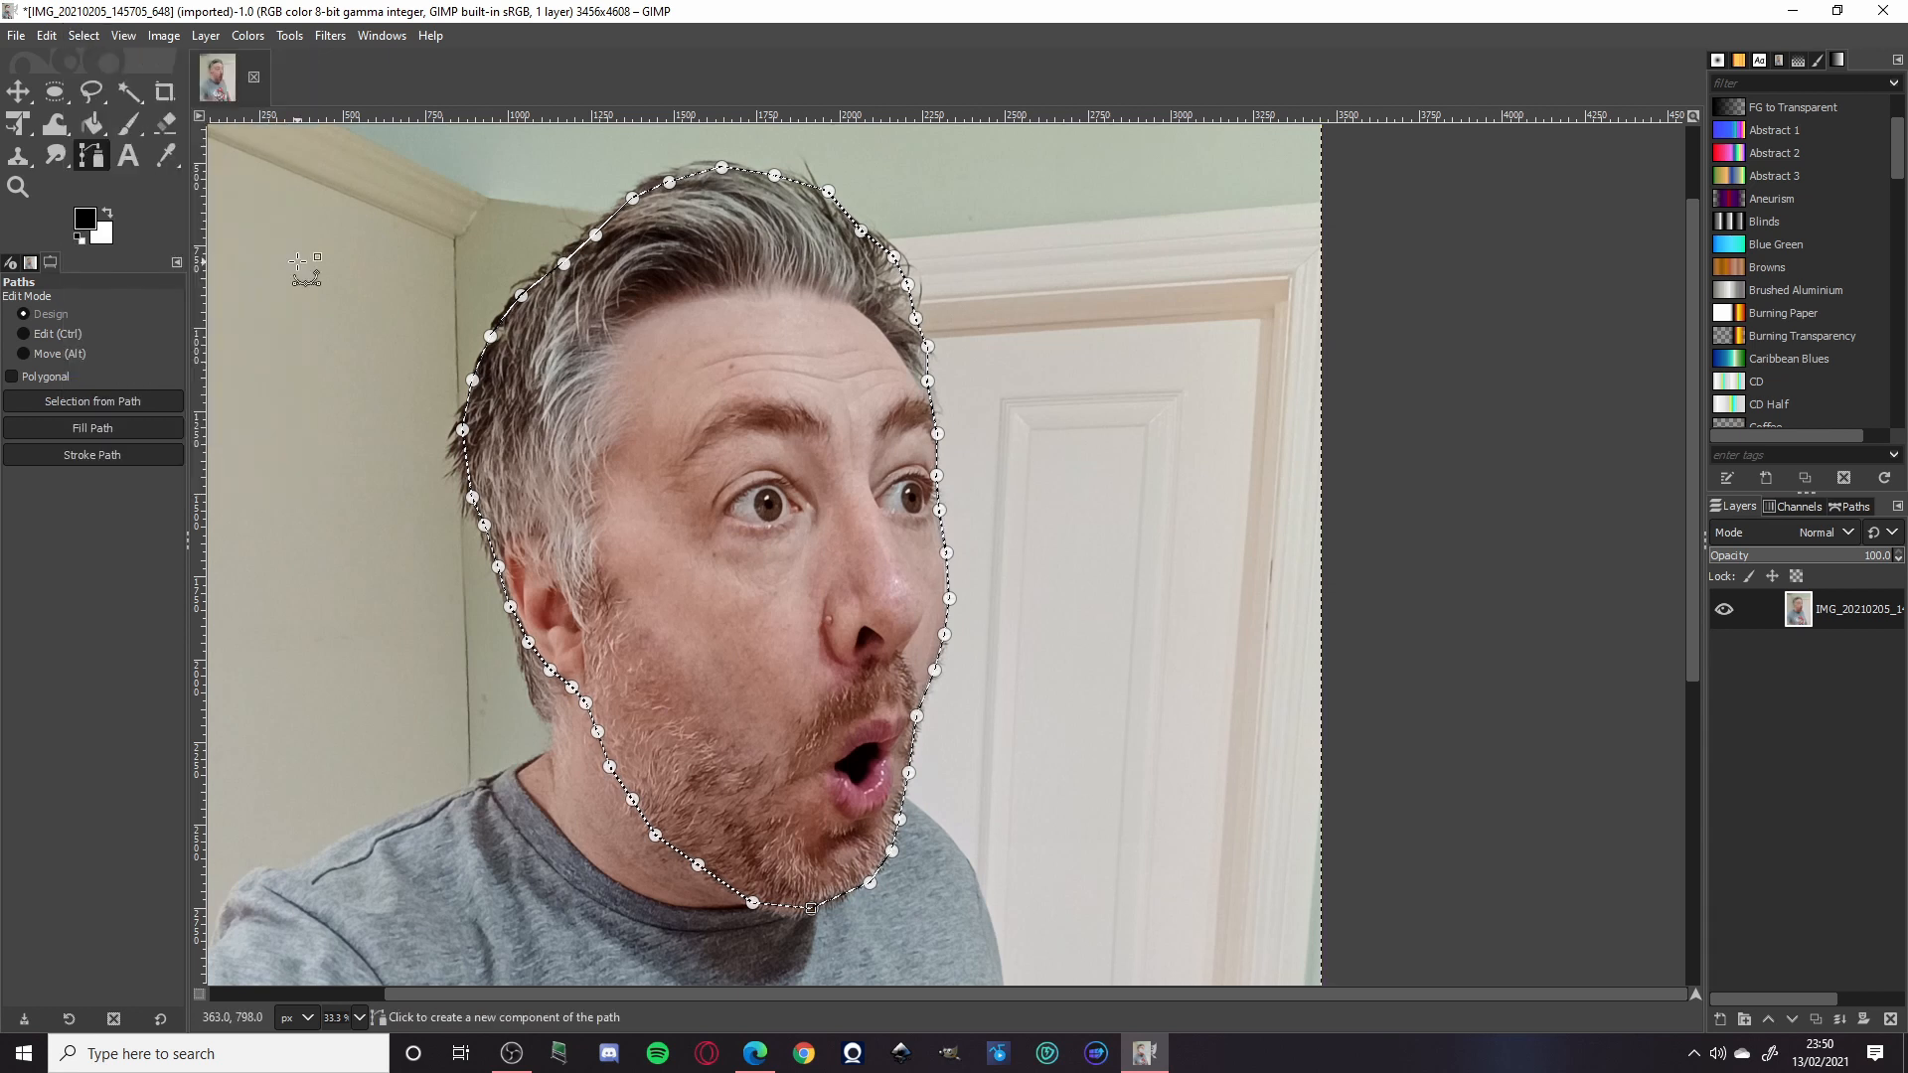
pyautogui.press('Delete')
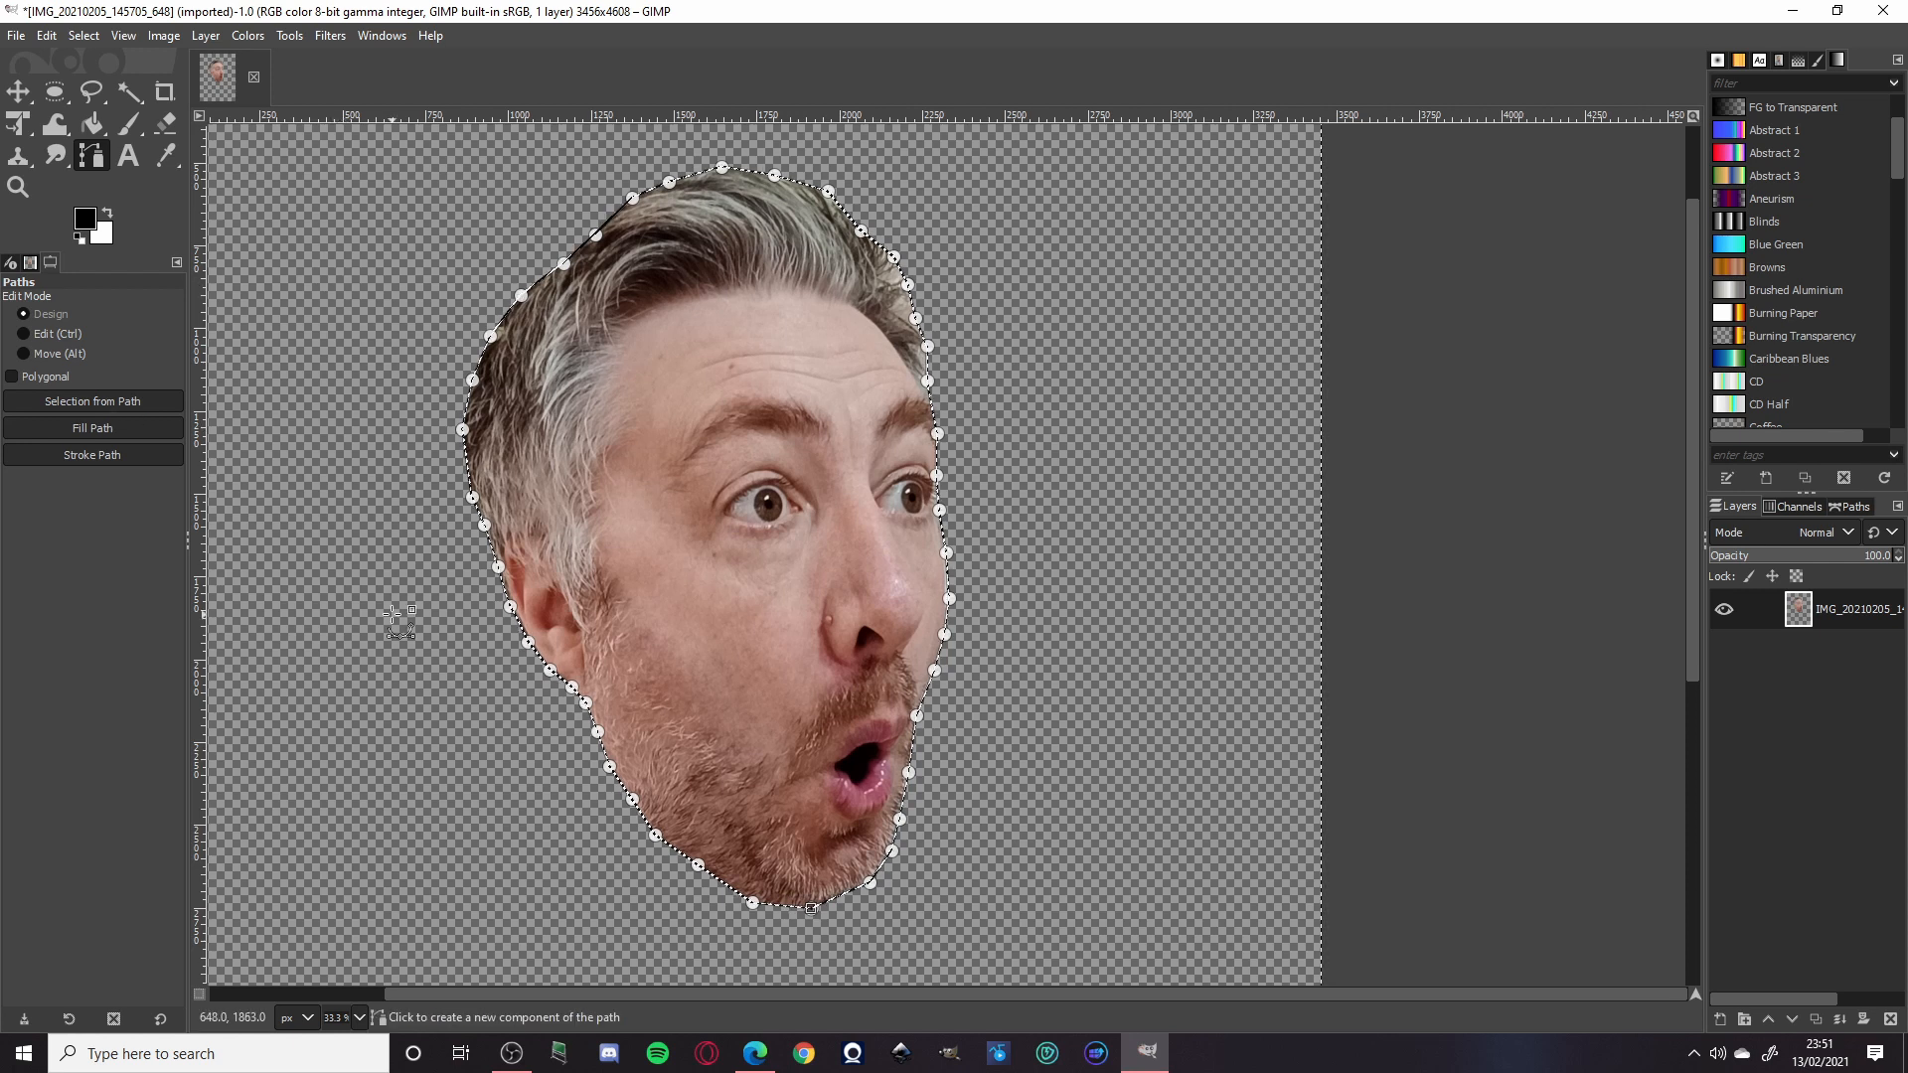
# Step: Export the cut-out head to the Desktop folder as pogs.png
pyautogui.click(16, 35)
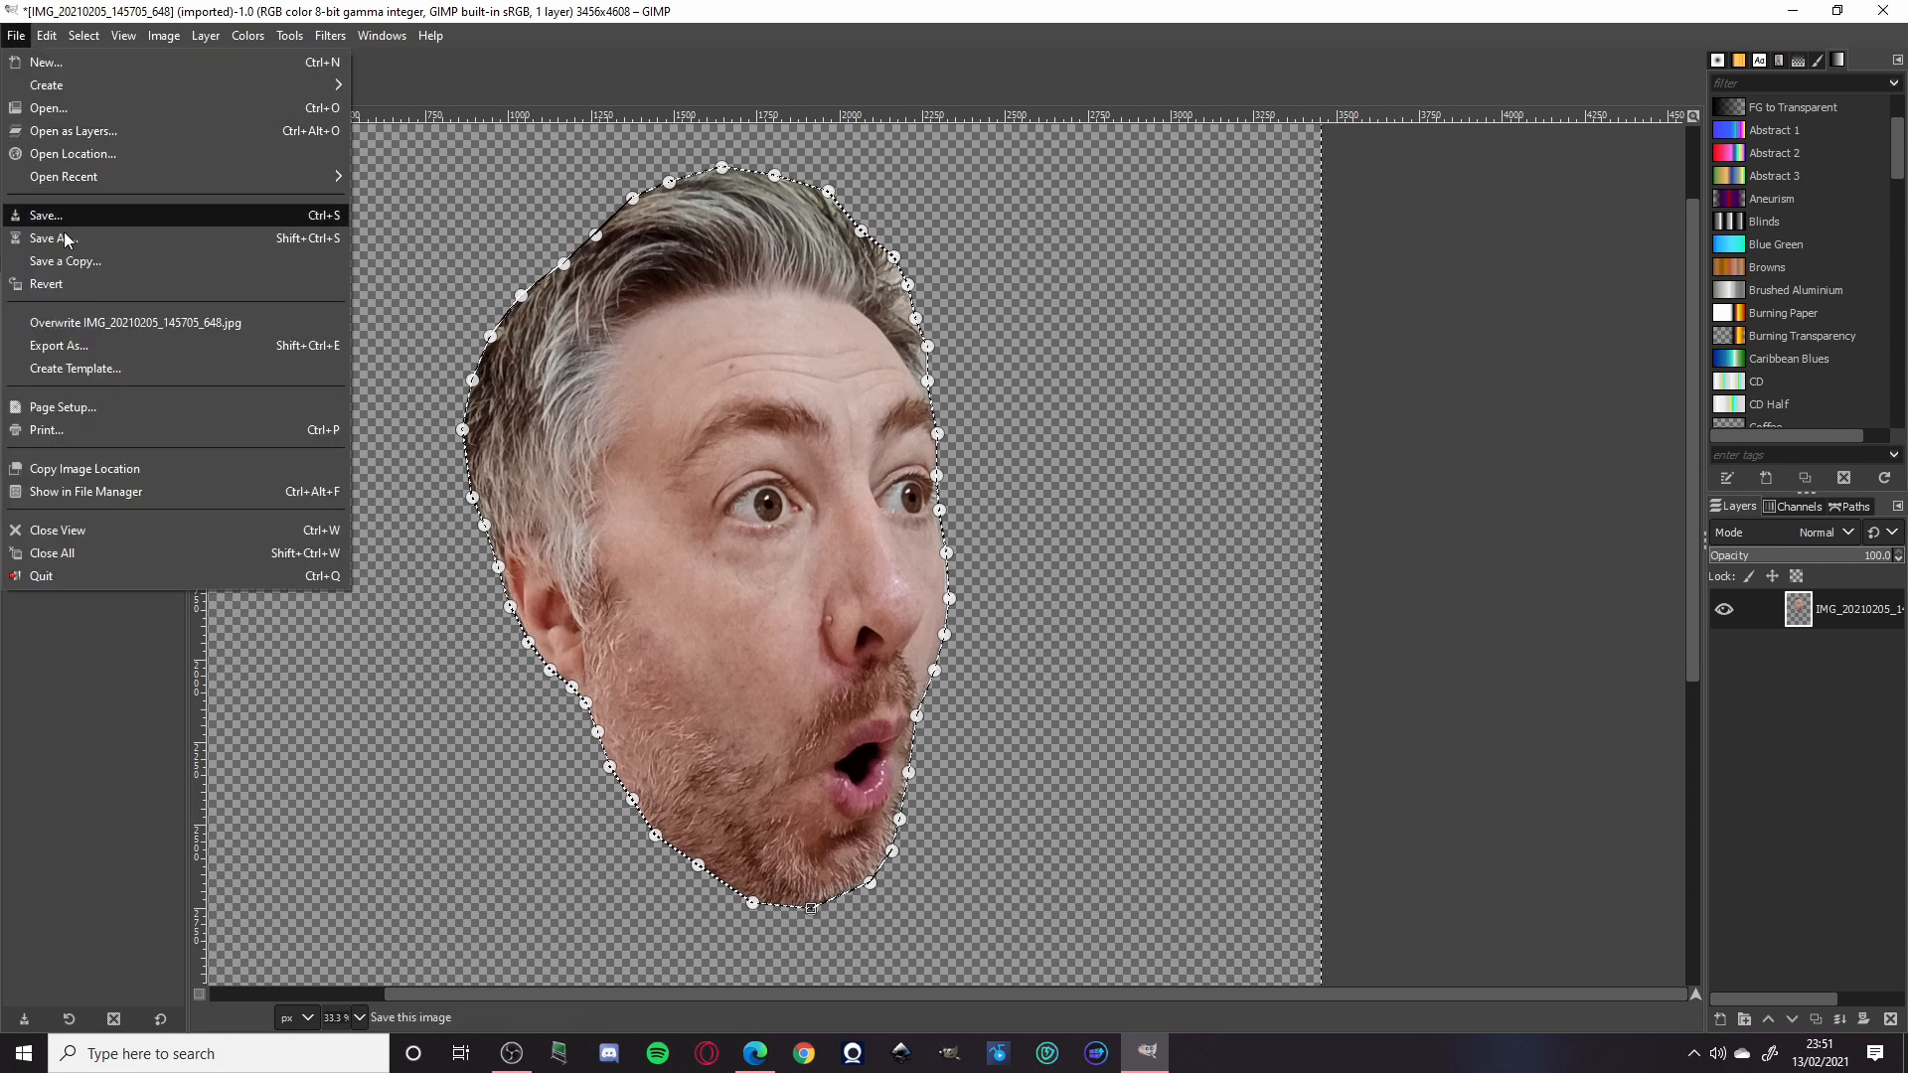
pyautogui.click(73, 347)
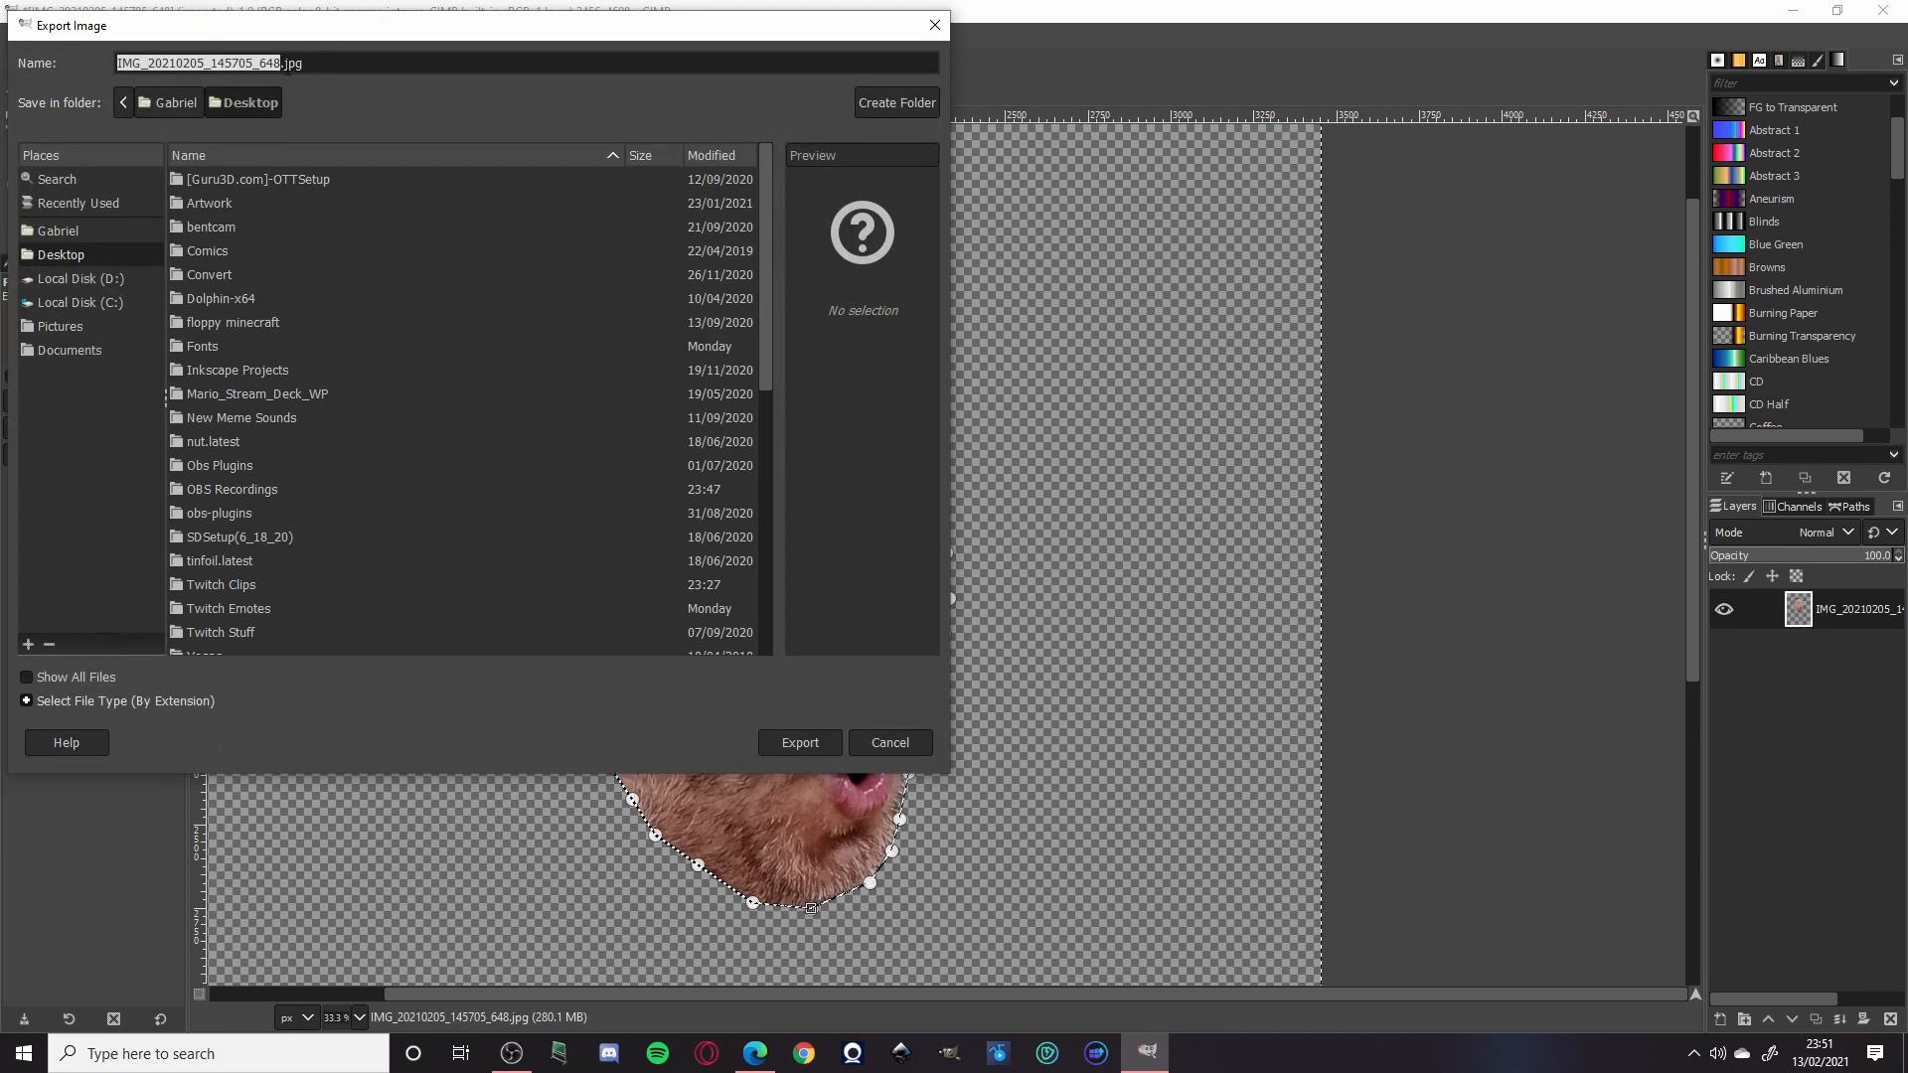
pyautogui.write('pogs.')
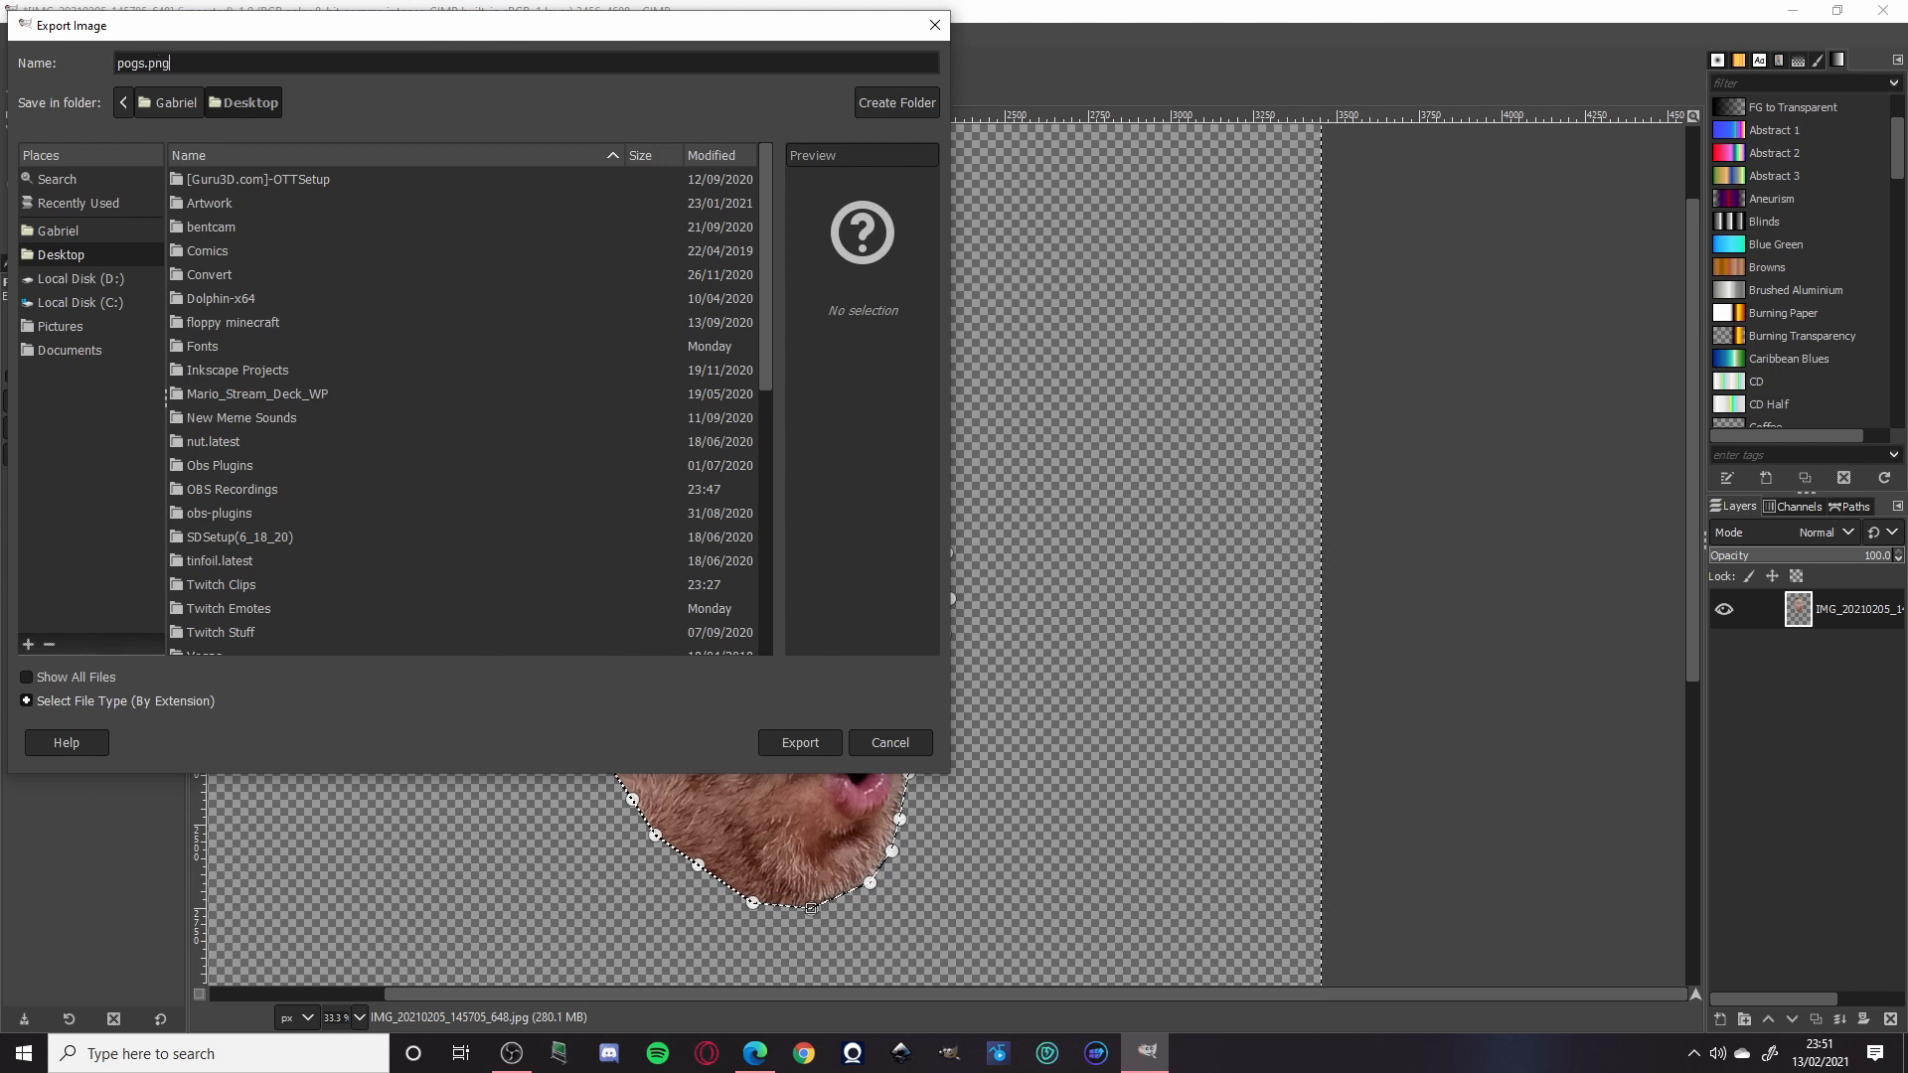
pyautogui.write('png')
pyautogui.click(799, 742)
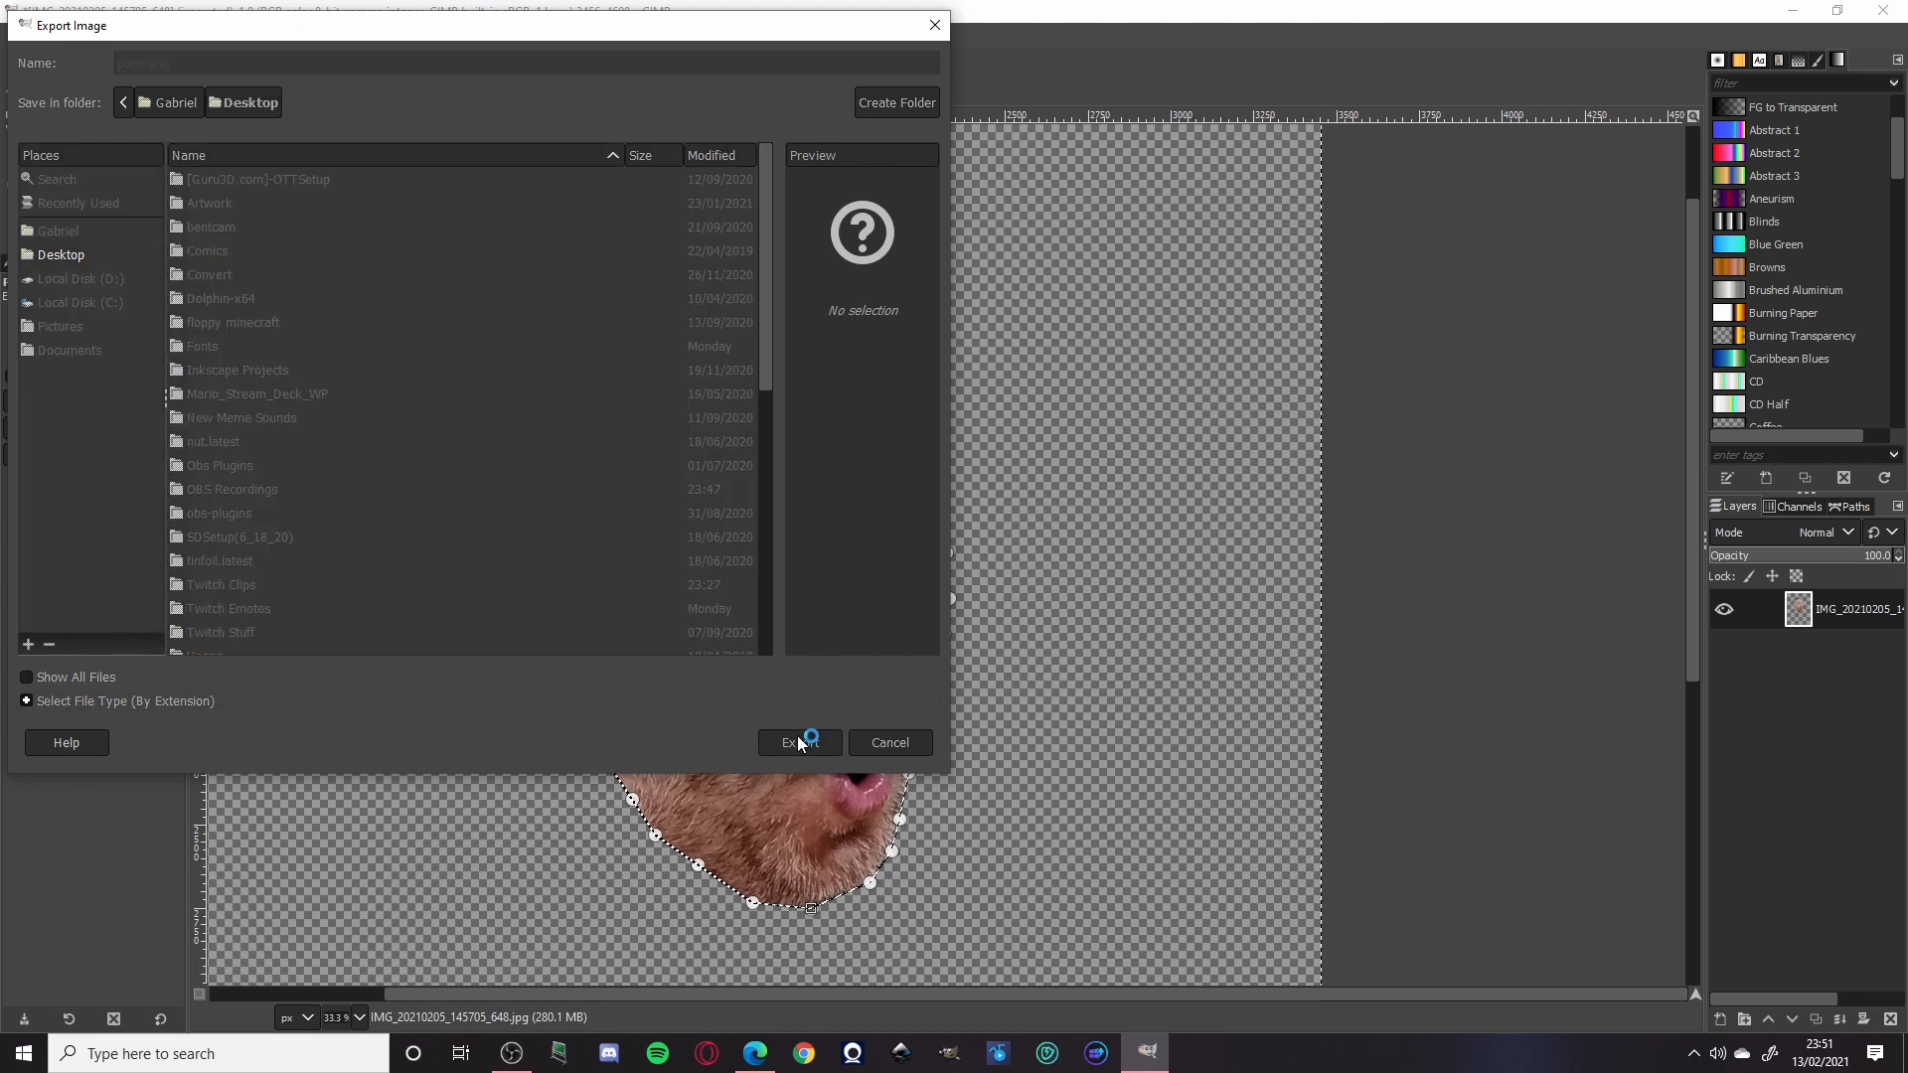
pyautogui.click(961, 761)
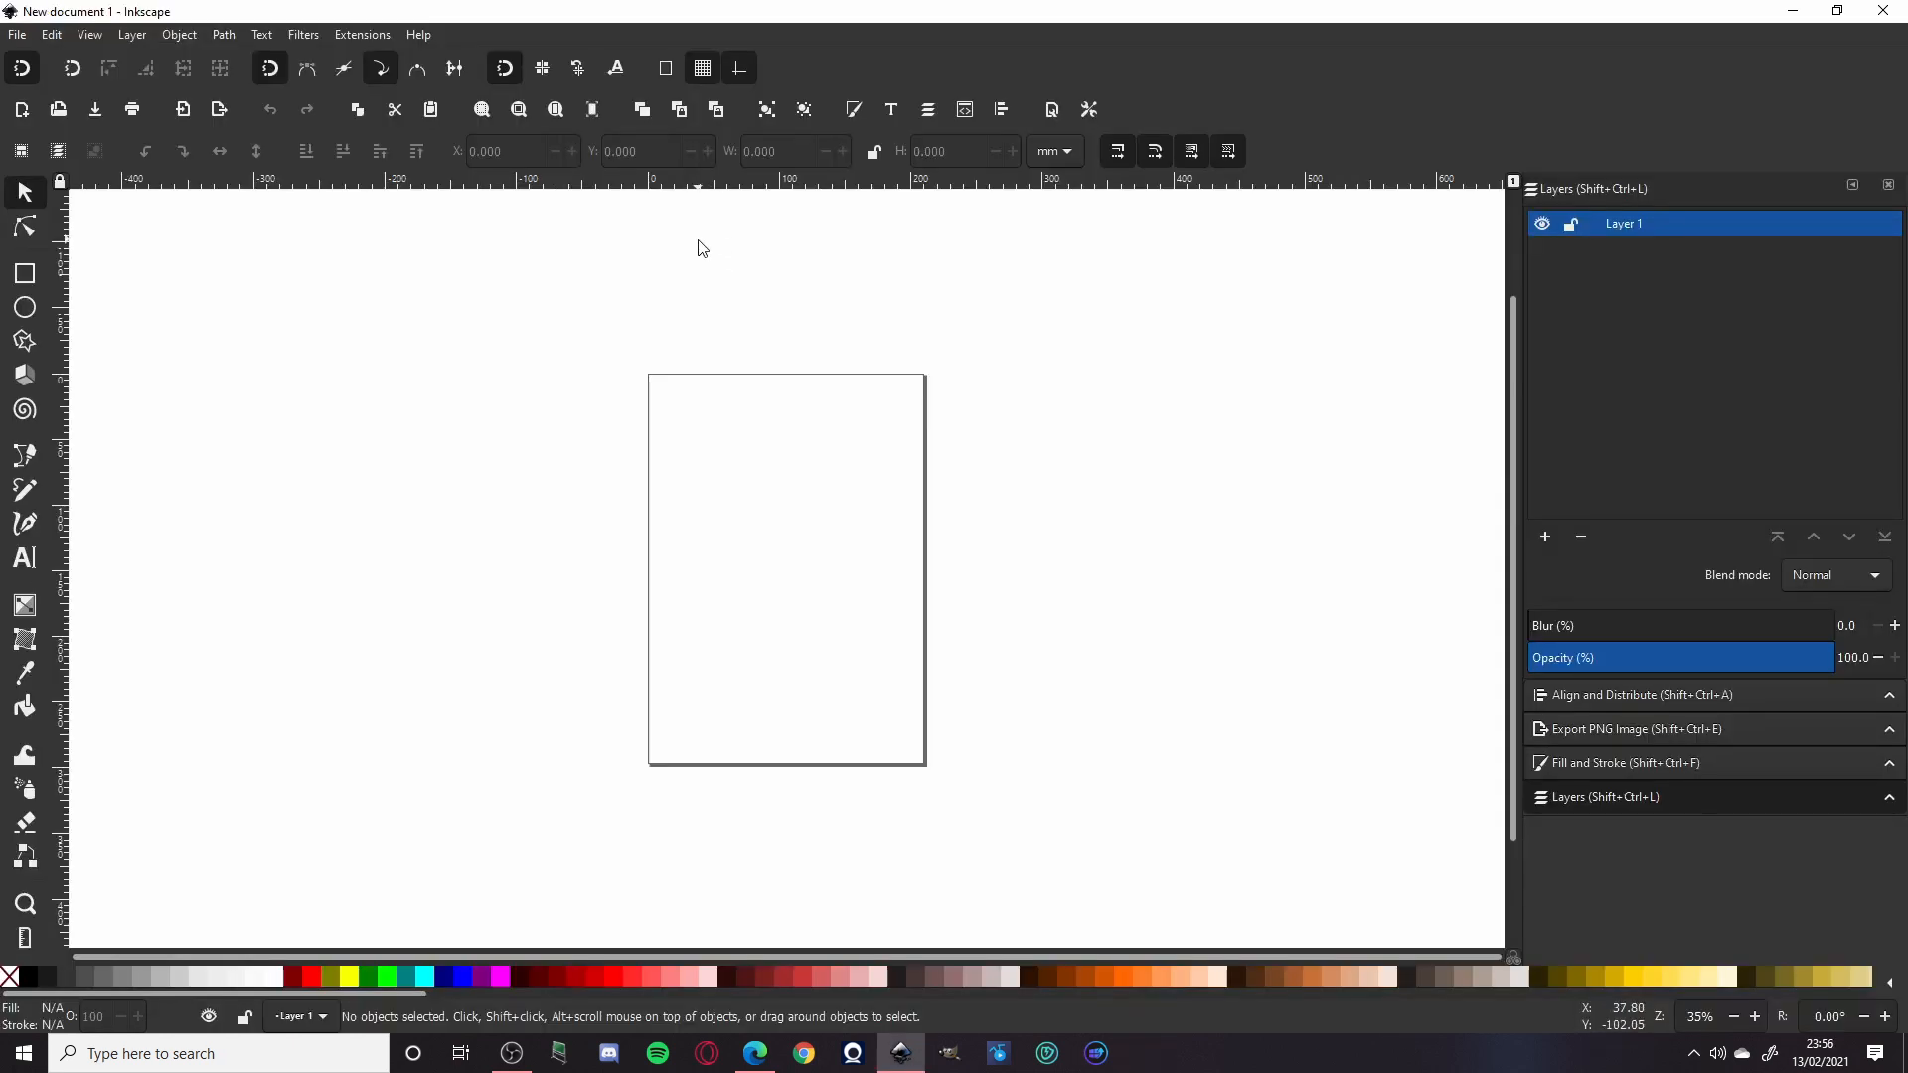
# Step: In Inkscape, set the new document's display units to px and its page size to 112 × 112 px
pyautogui.click(18, 35)
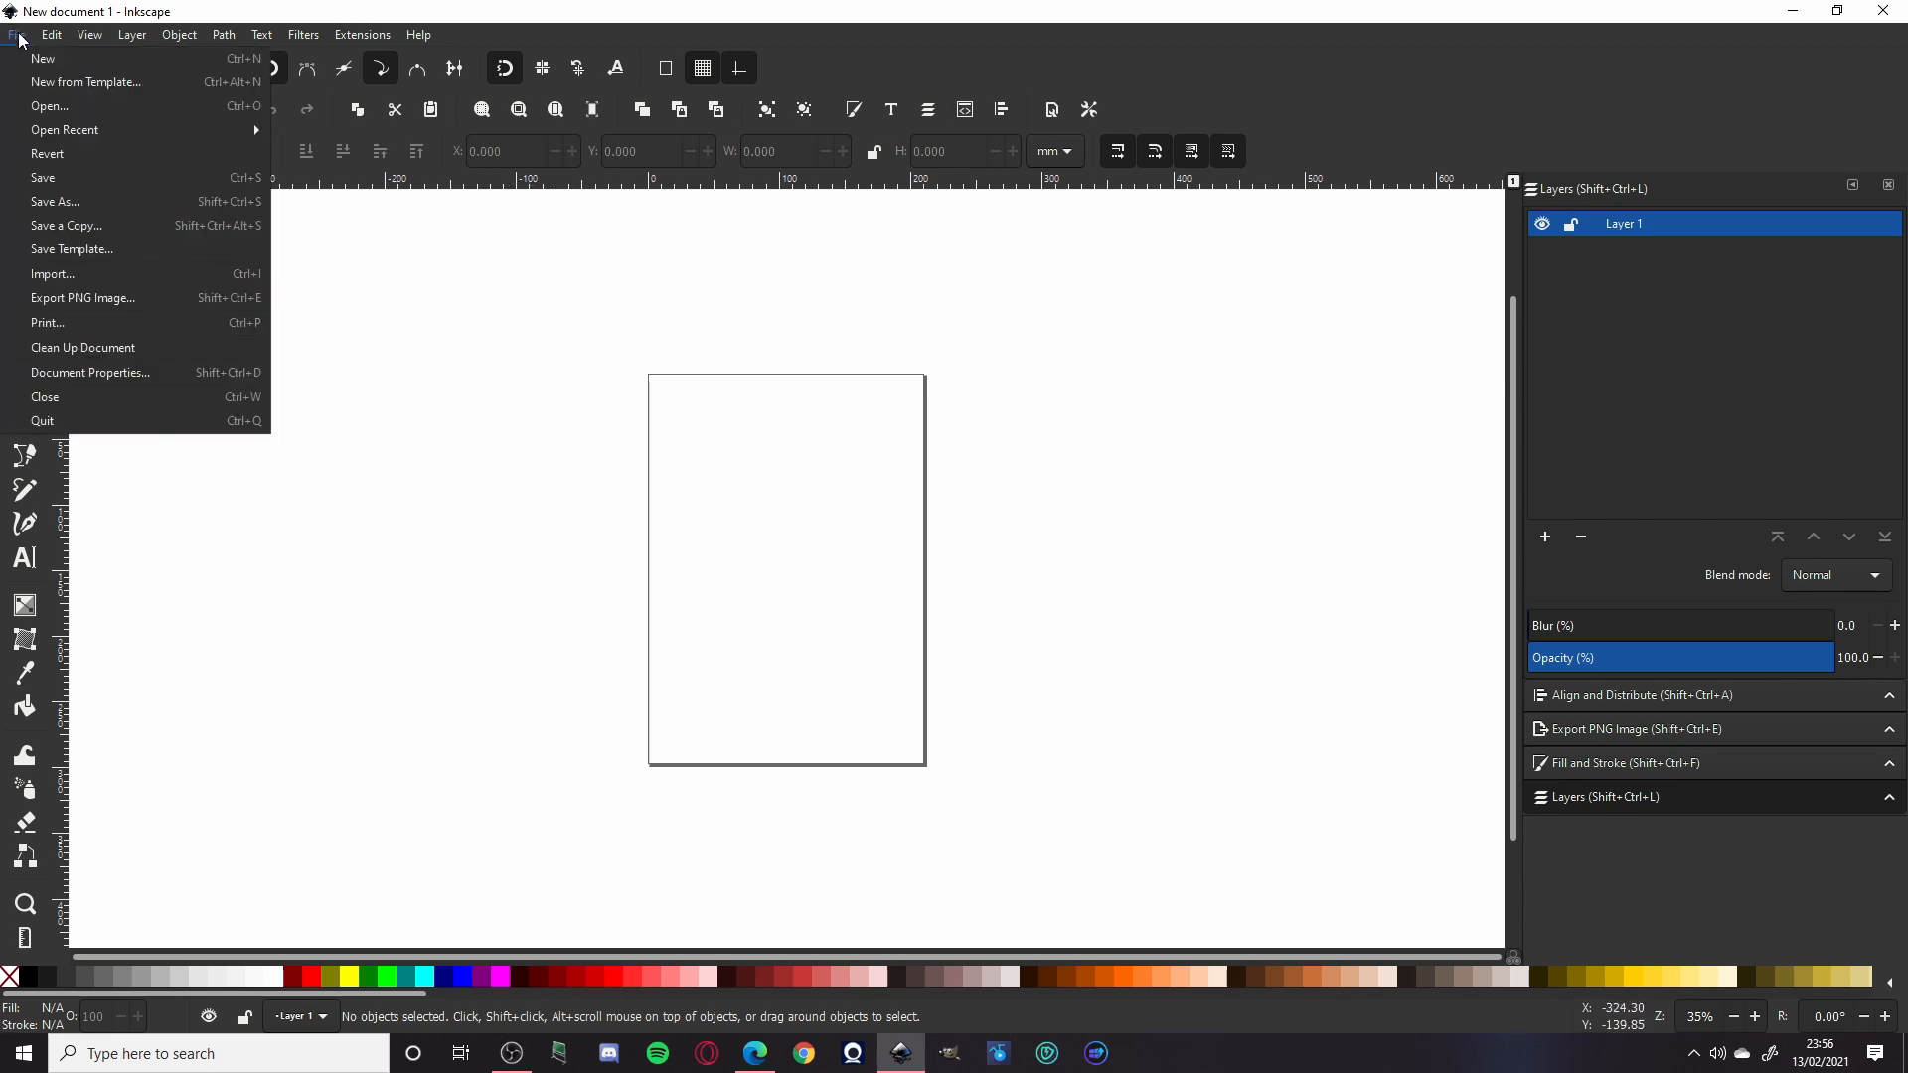
pyautogui.click(137, 372)
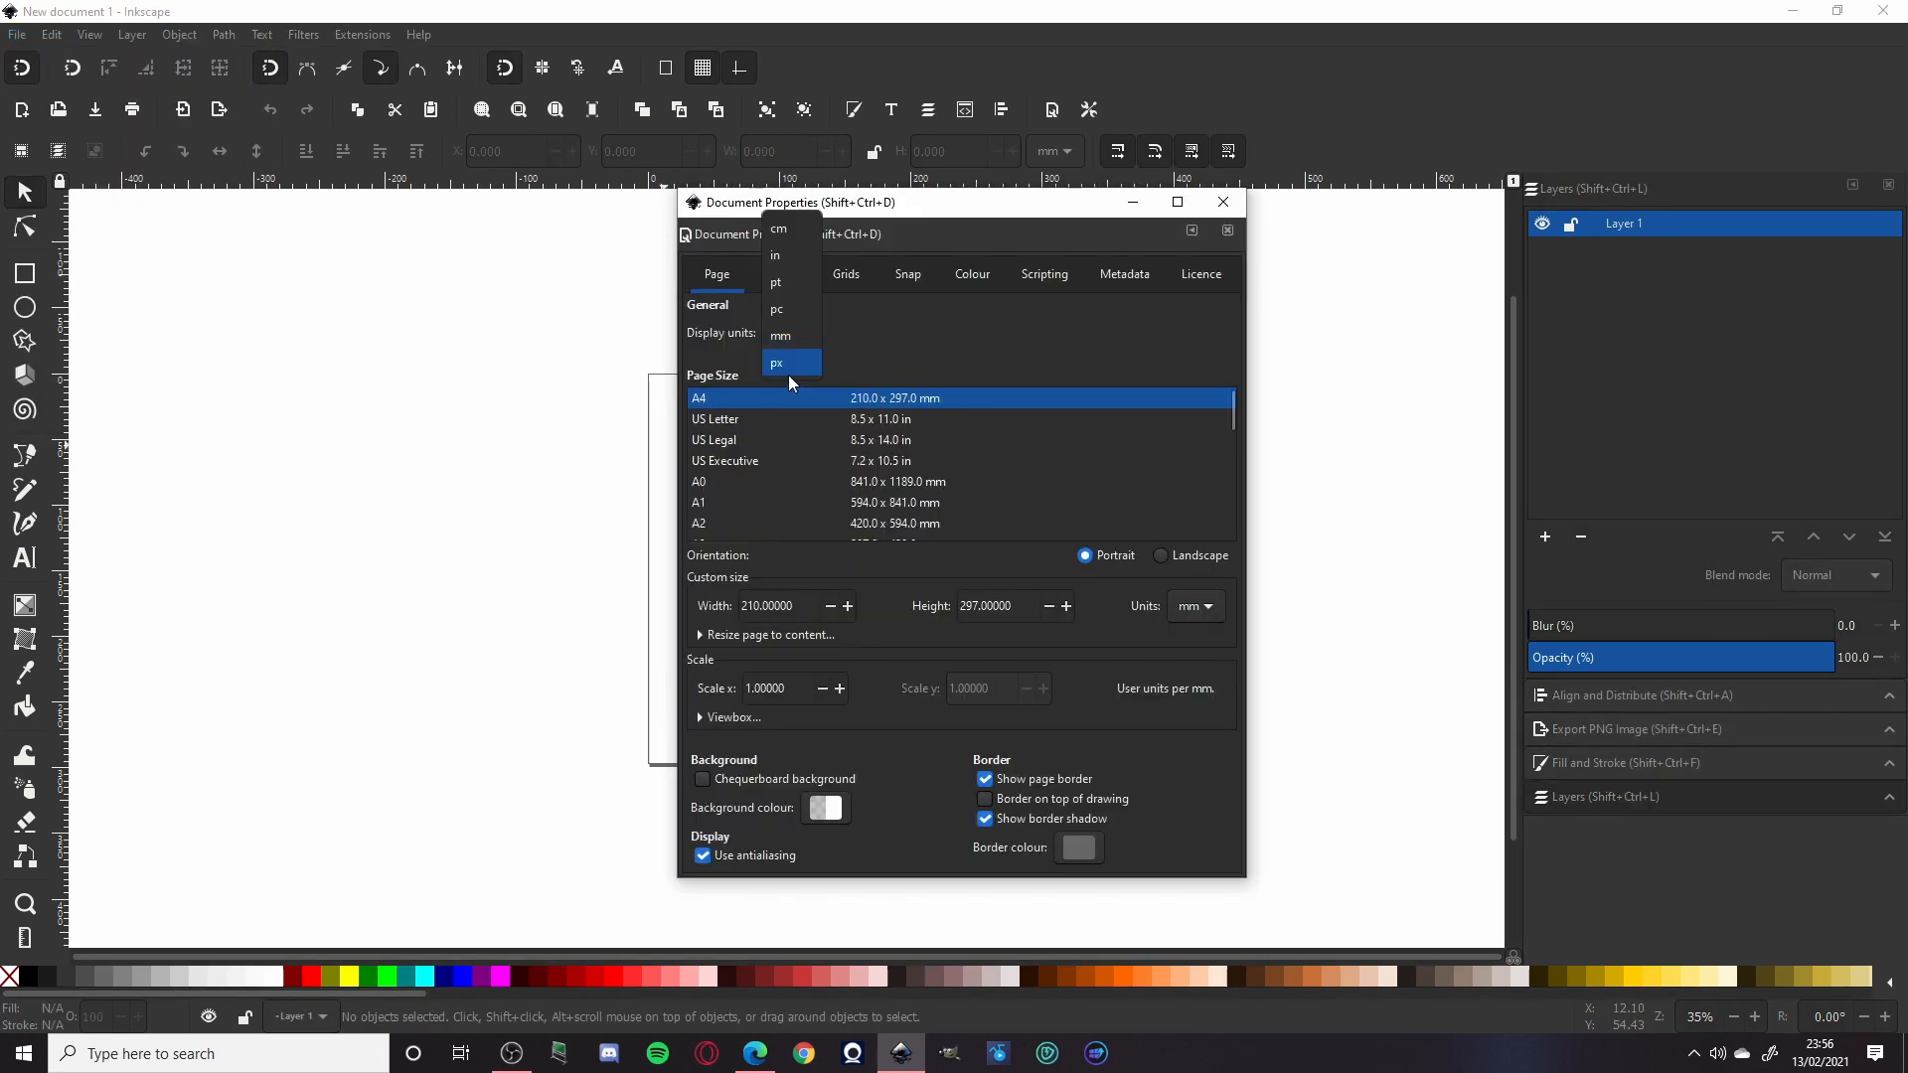
pyautogui.click(789, 372)
pyautogui.click(744, 606)
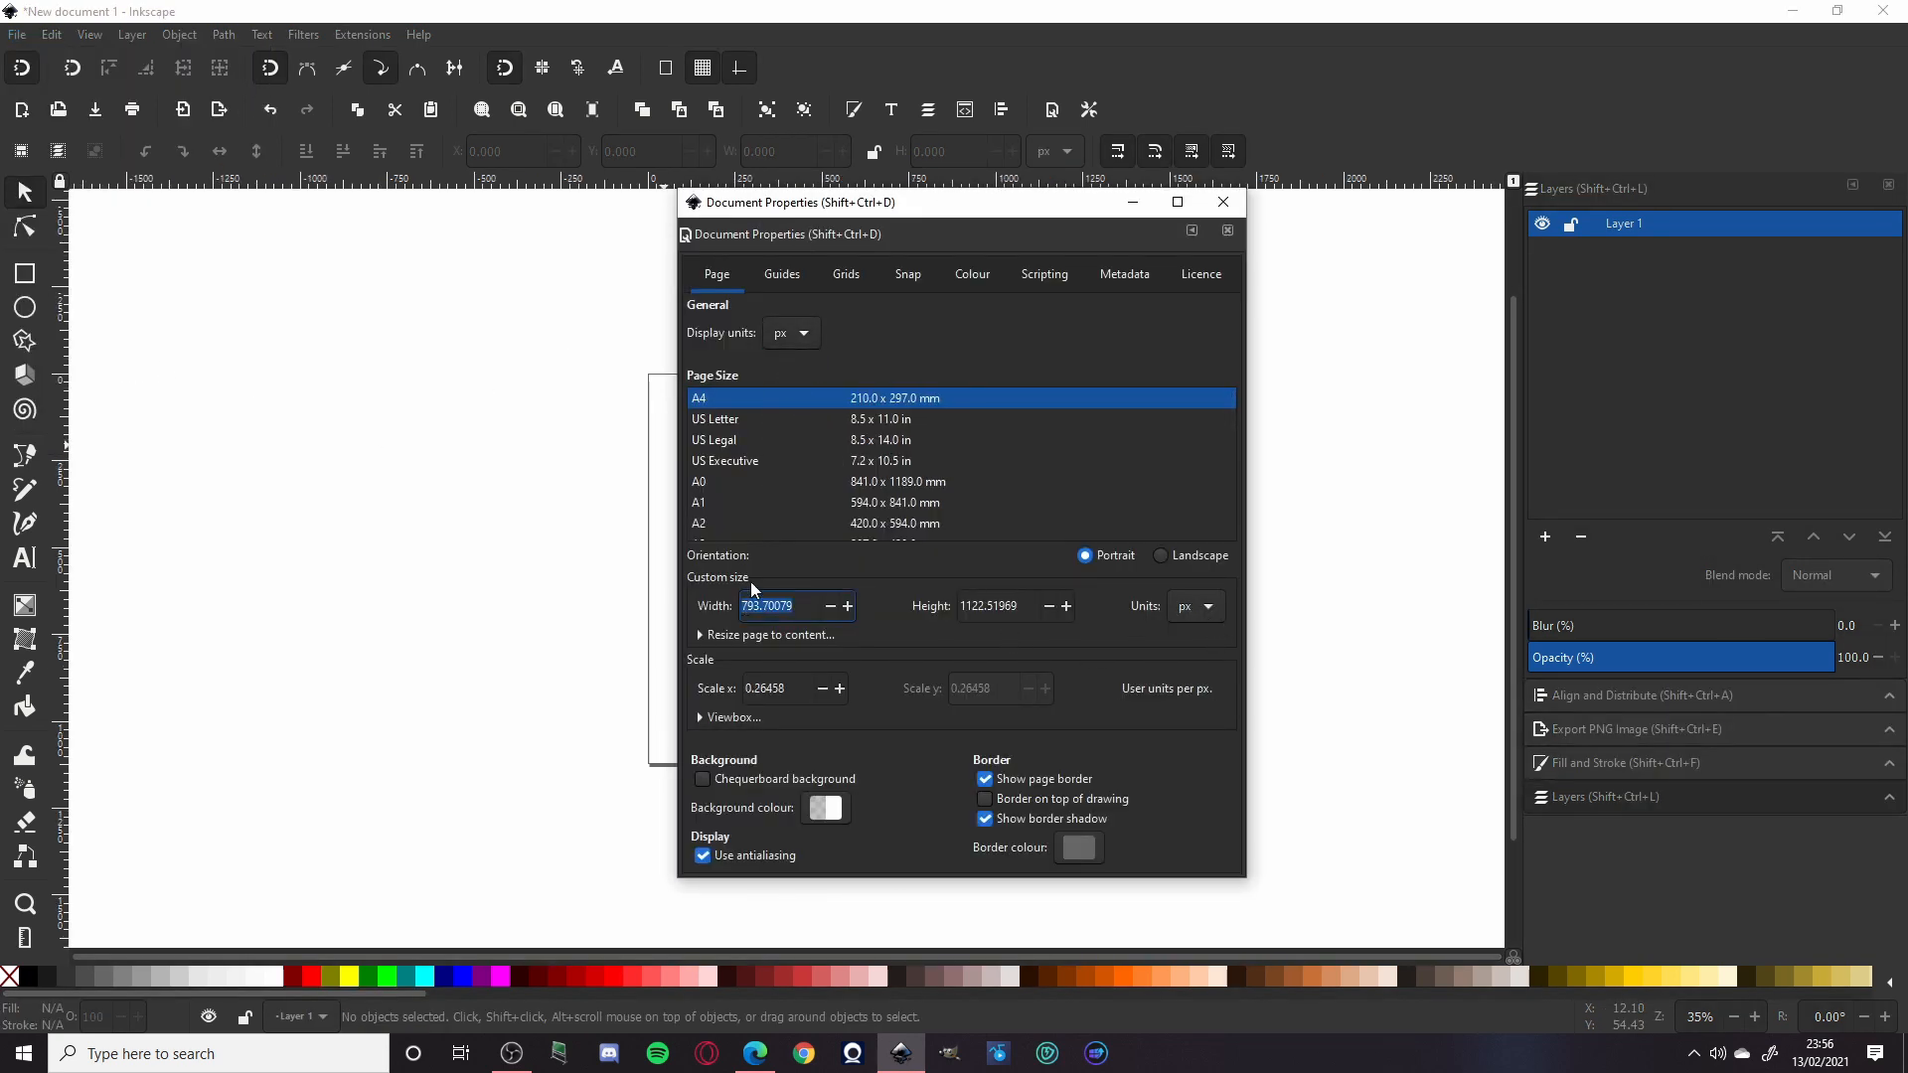
pyautogui.write('112')
pyautogui.press('Tab')
pyautogui.write('1')
pyautogui.click(1222, 202)
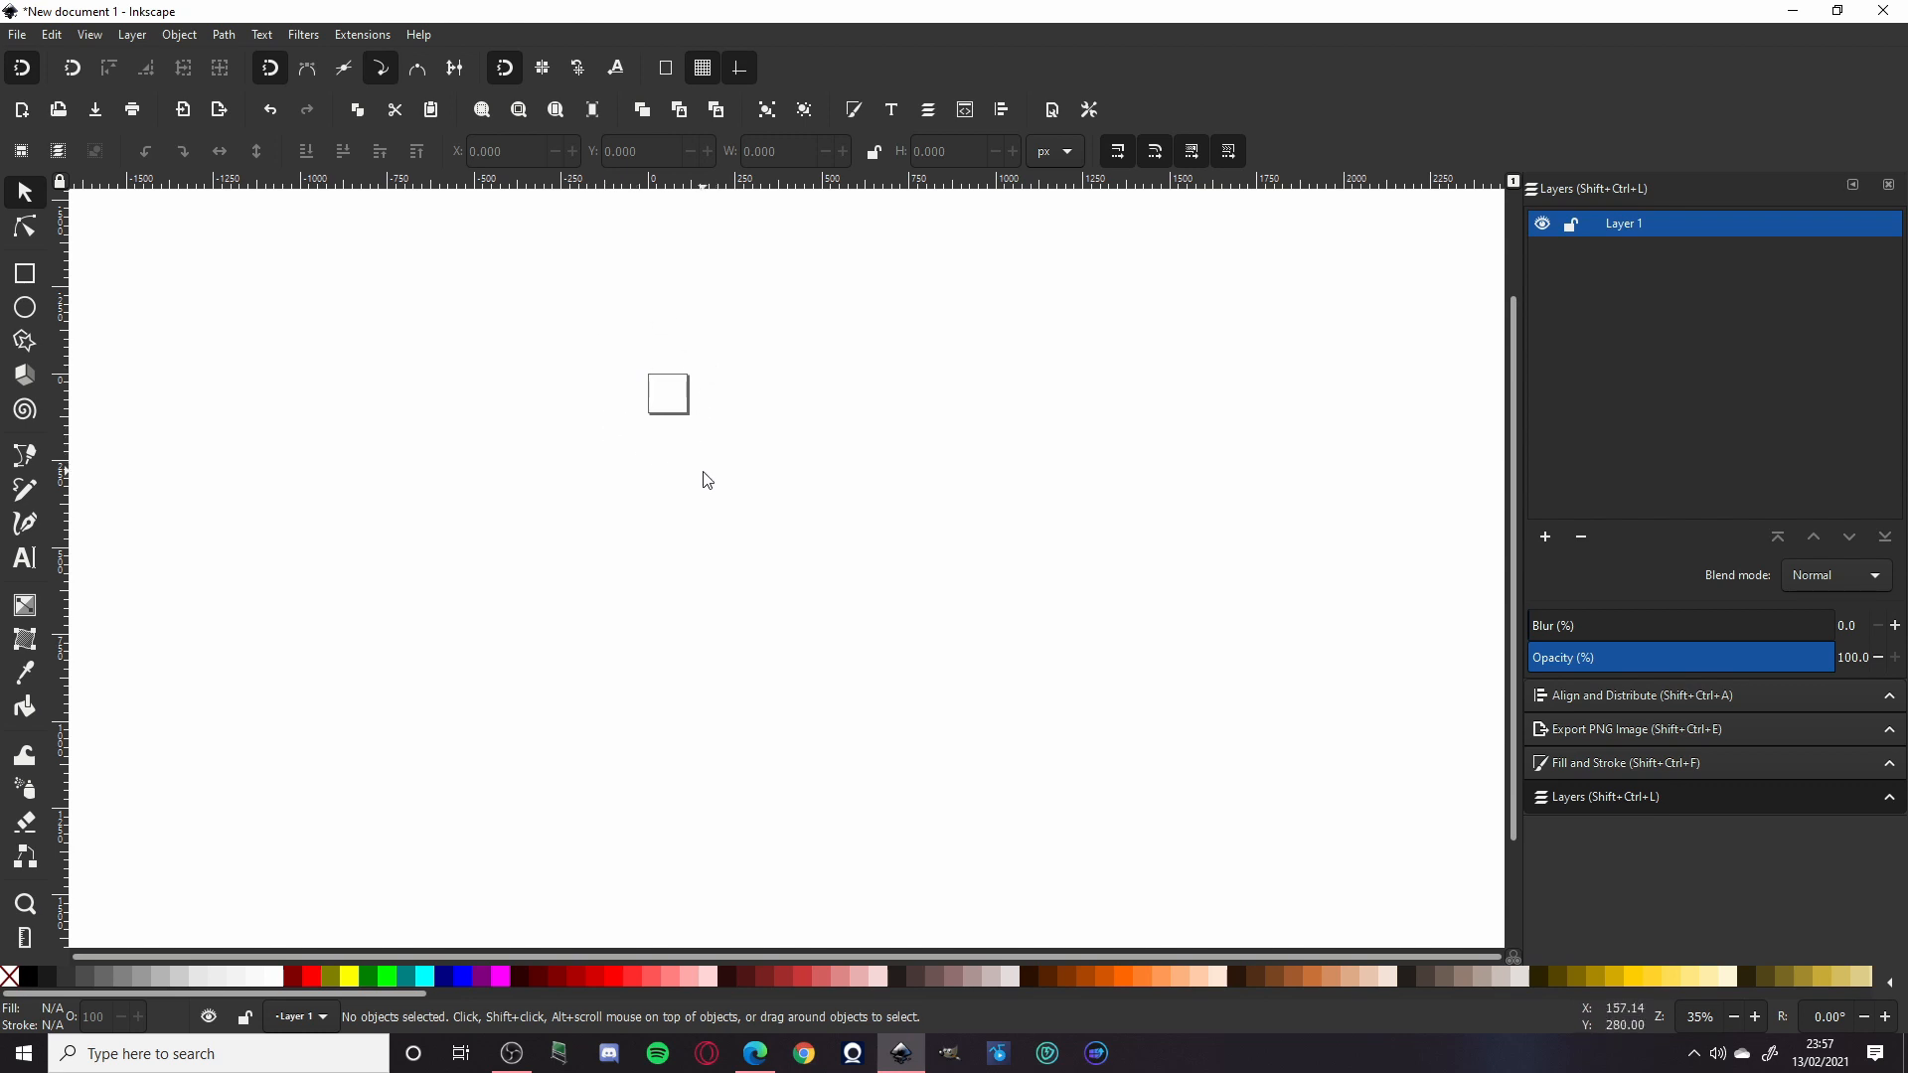
# Step: Import the head cutout PNG as an embedded image at the default import resolution with automatic rendering
pyautogui.scroll(3, 611, 451)
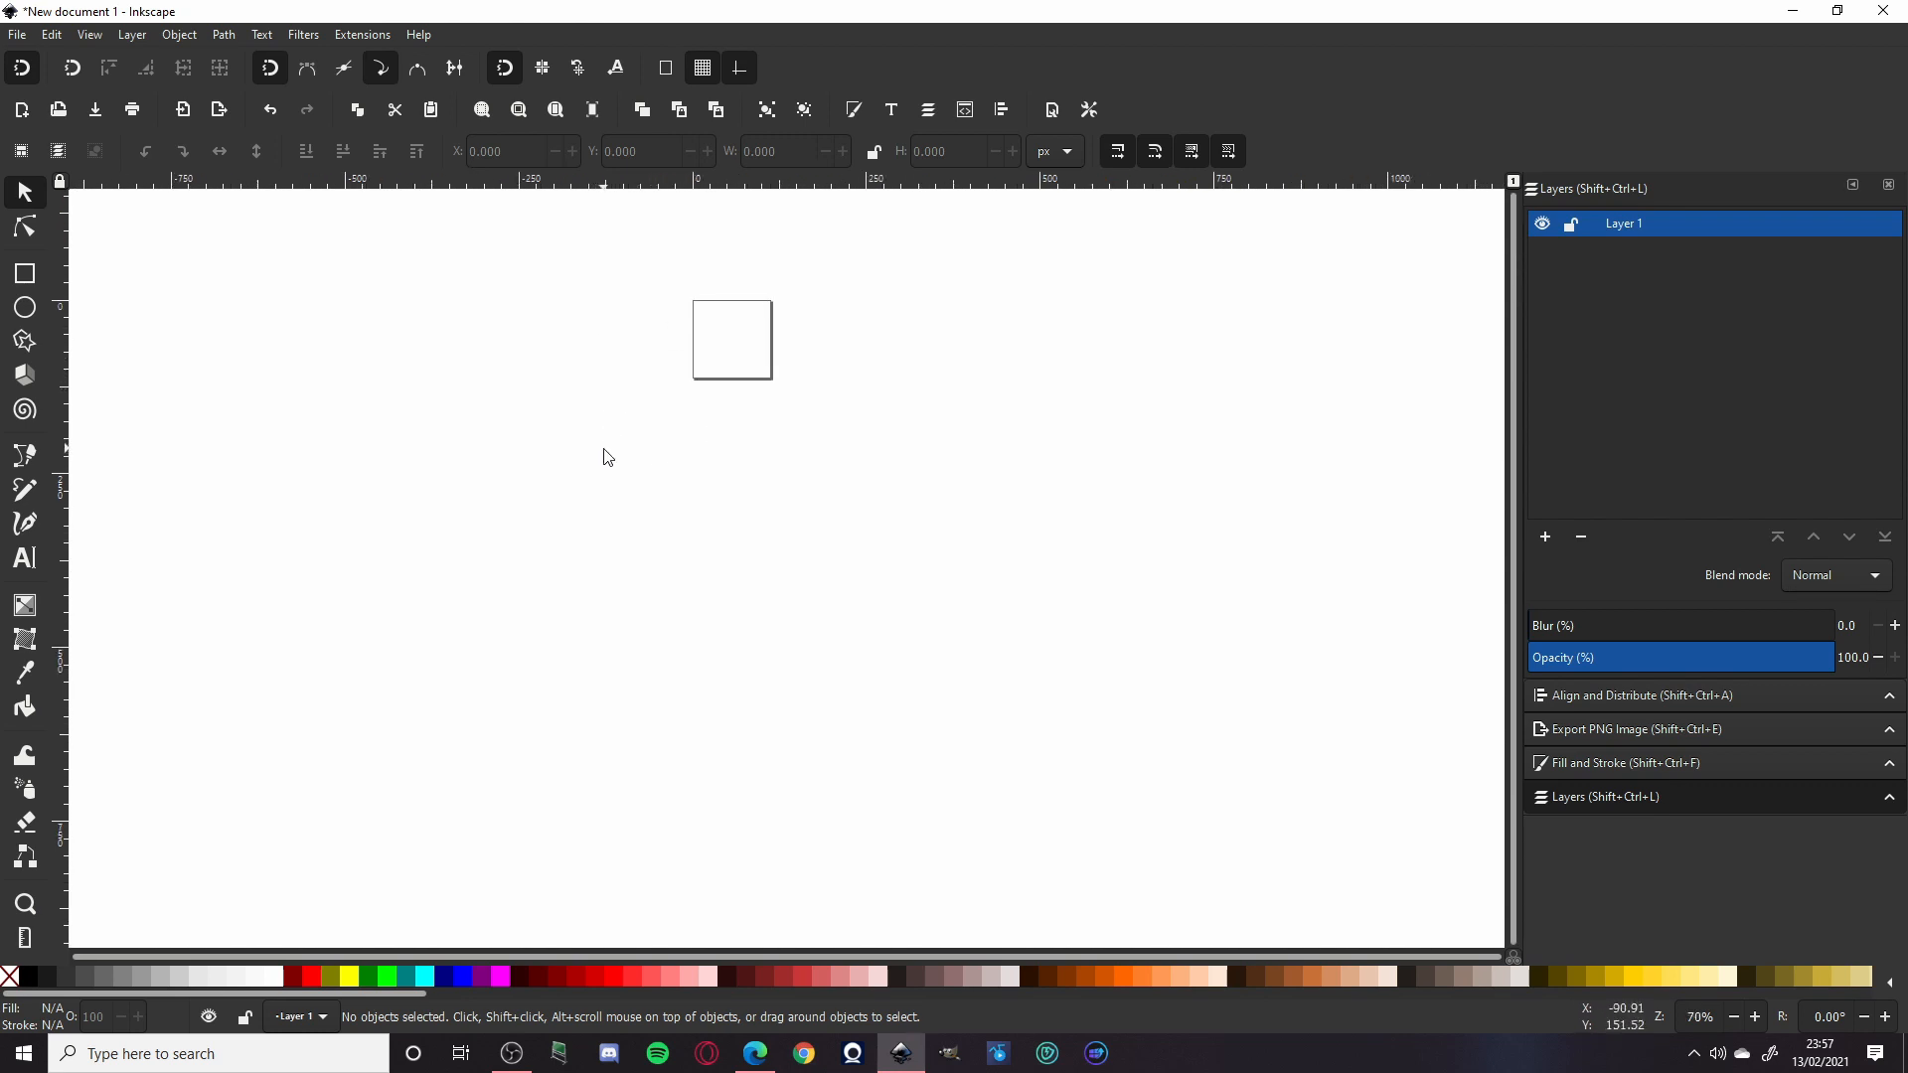
pyautogui.scroll(10, 587, 732)
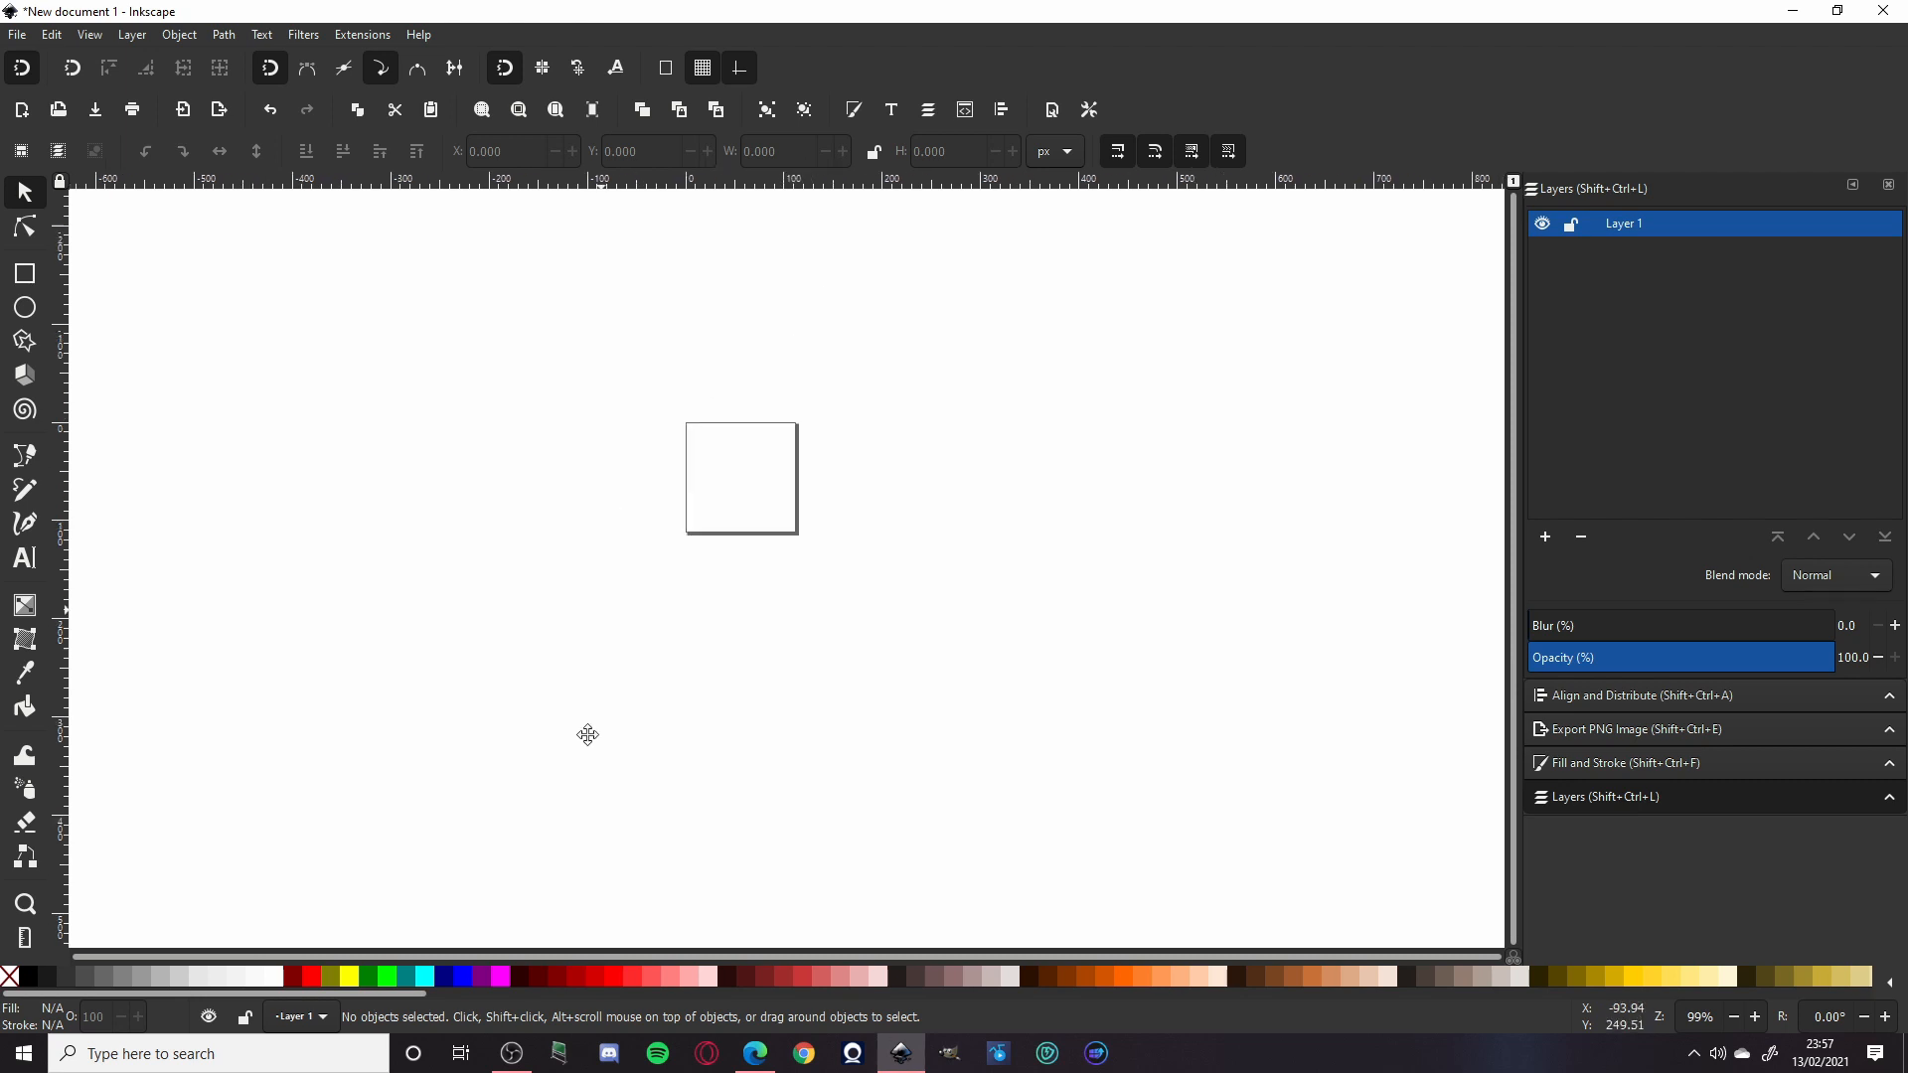
pyautogui.scroll(2, 565, 672)
pyautogui.scroll(-1, 563, 673)
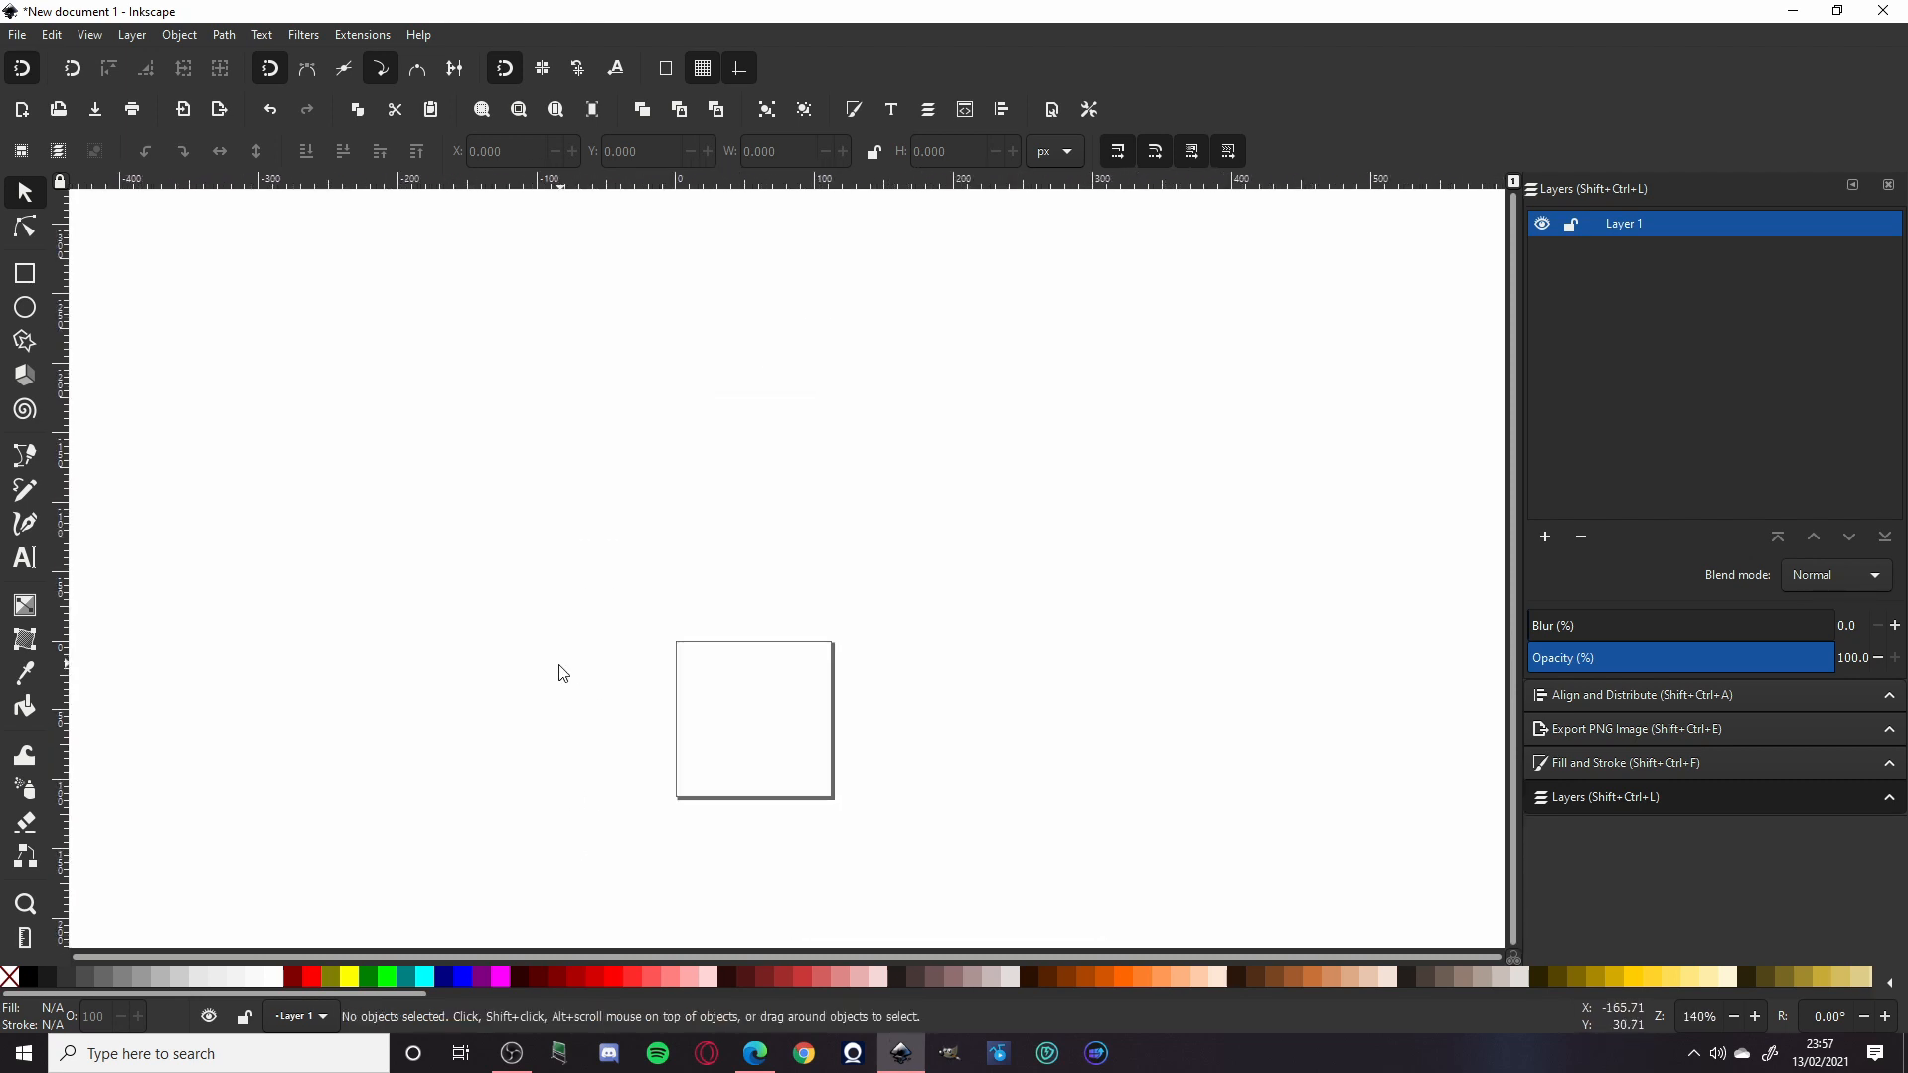
pyautogui.moveTo(560, 664); pyautogui.dragTo(642, 427)
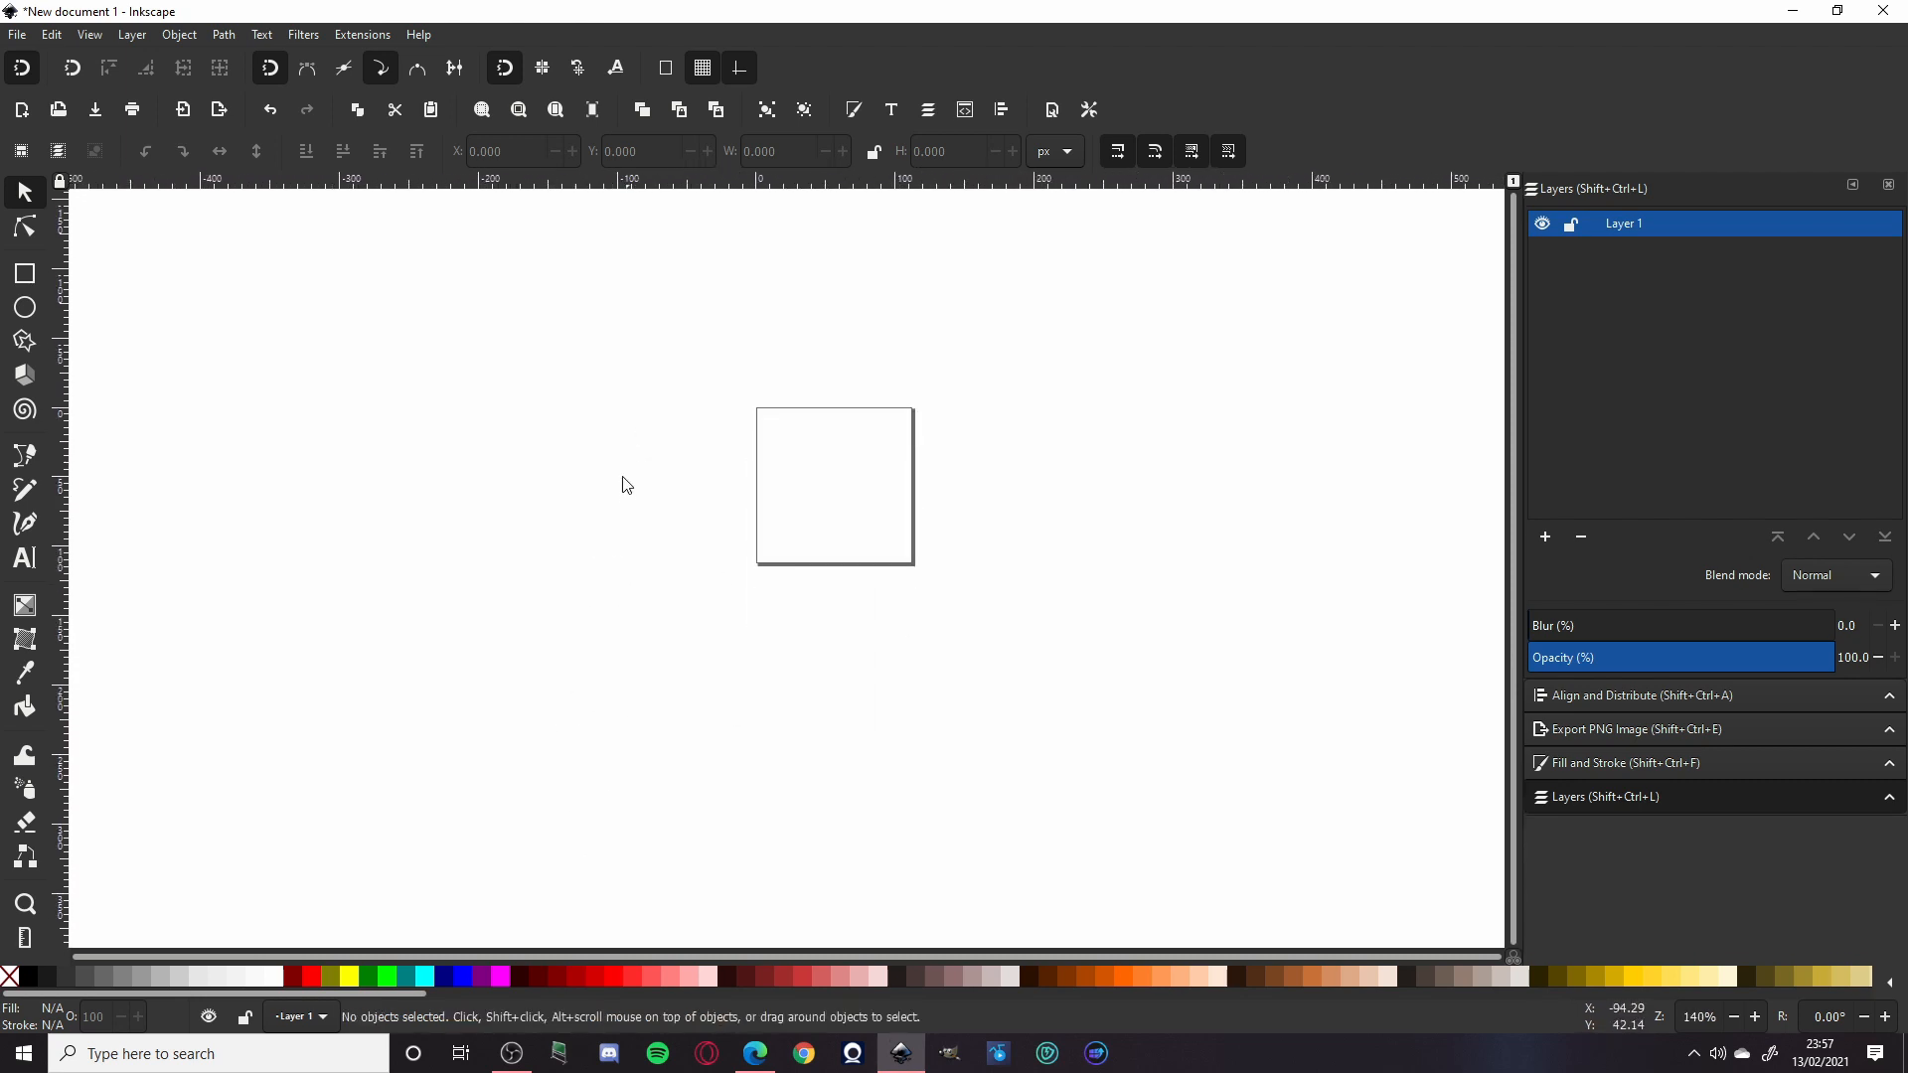
pyautogui.scroll(2, 627, 519)
pyautogui.scroll(-2, 633, 540)
pyautogui.scroll(1, 651, 579)
pyautogui.scroll(-1, 651, 576)
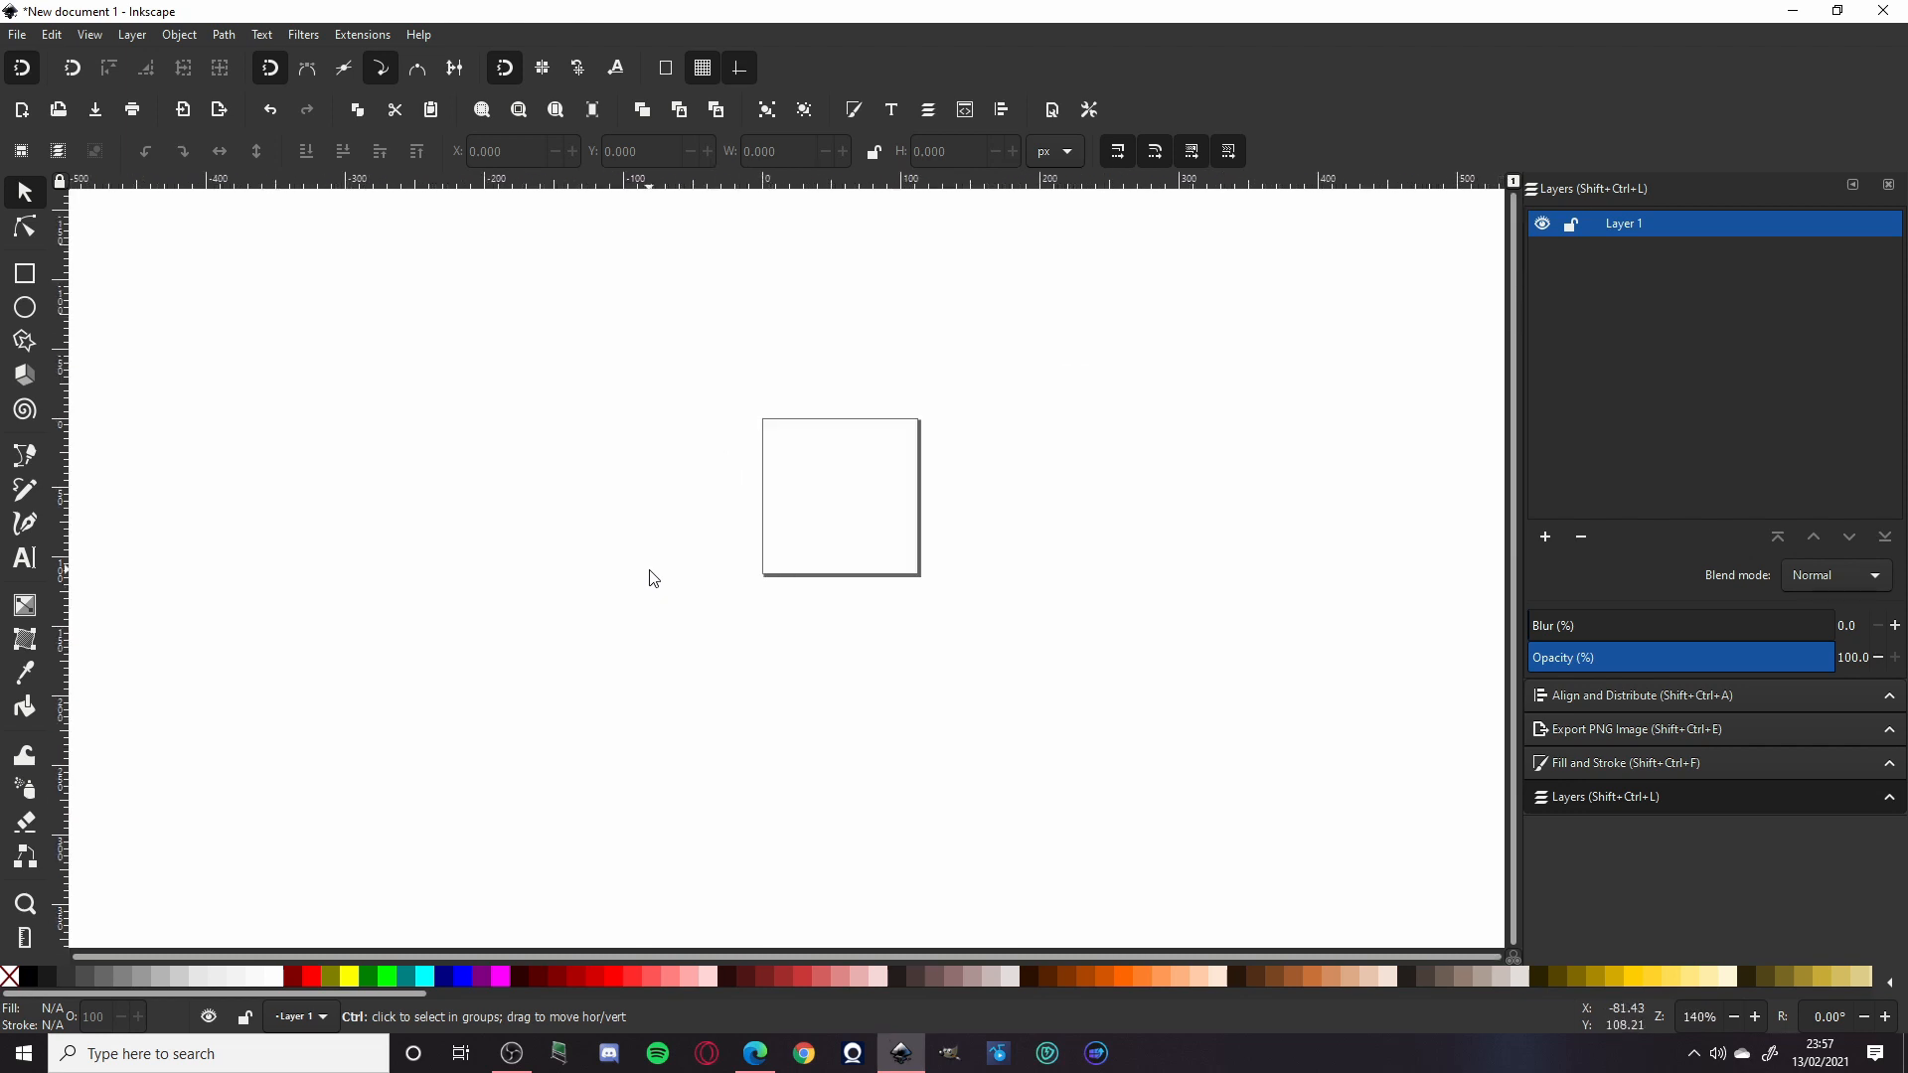
pyautogui.scroll(2, 652, 572)
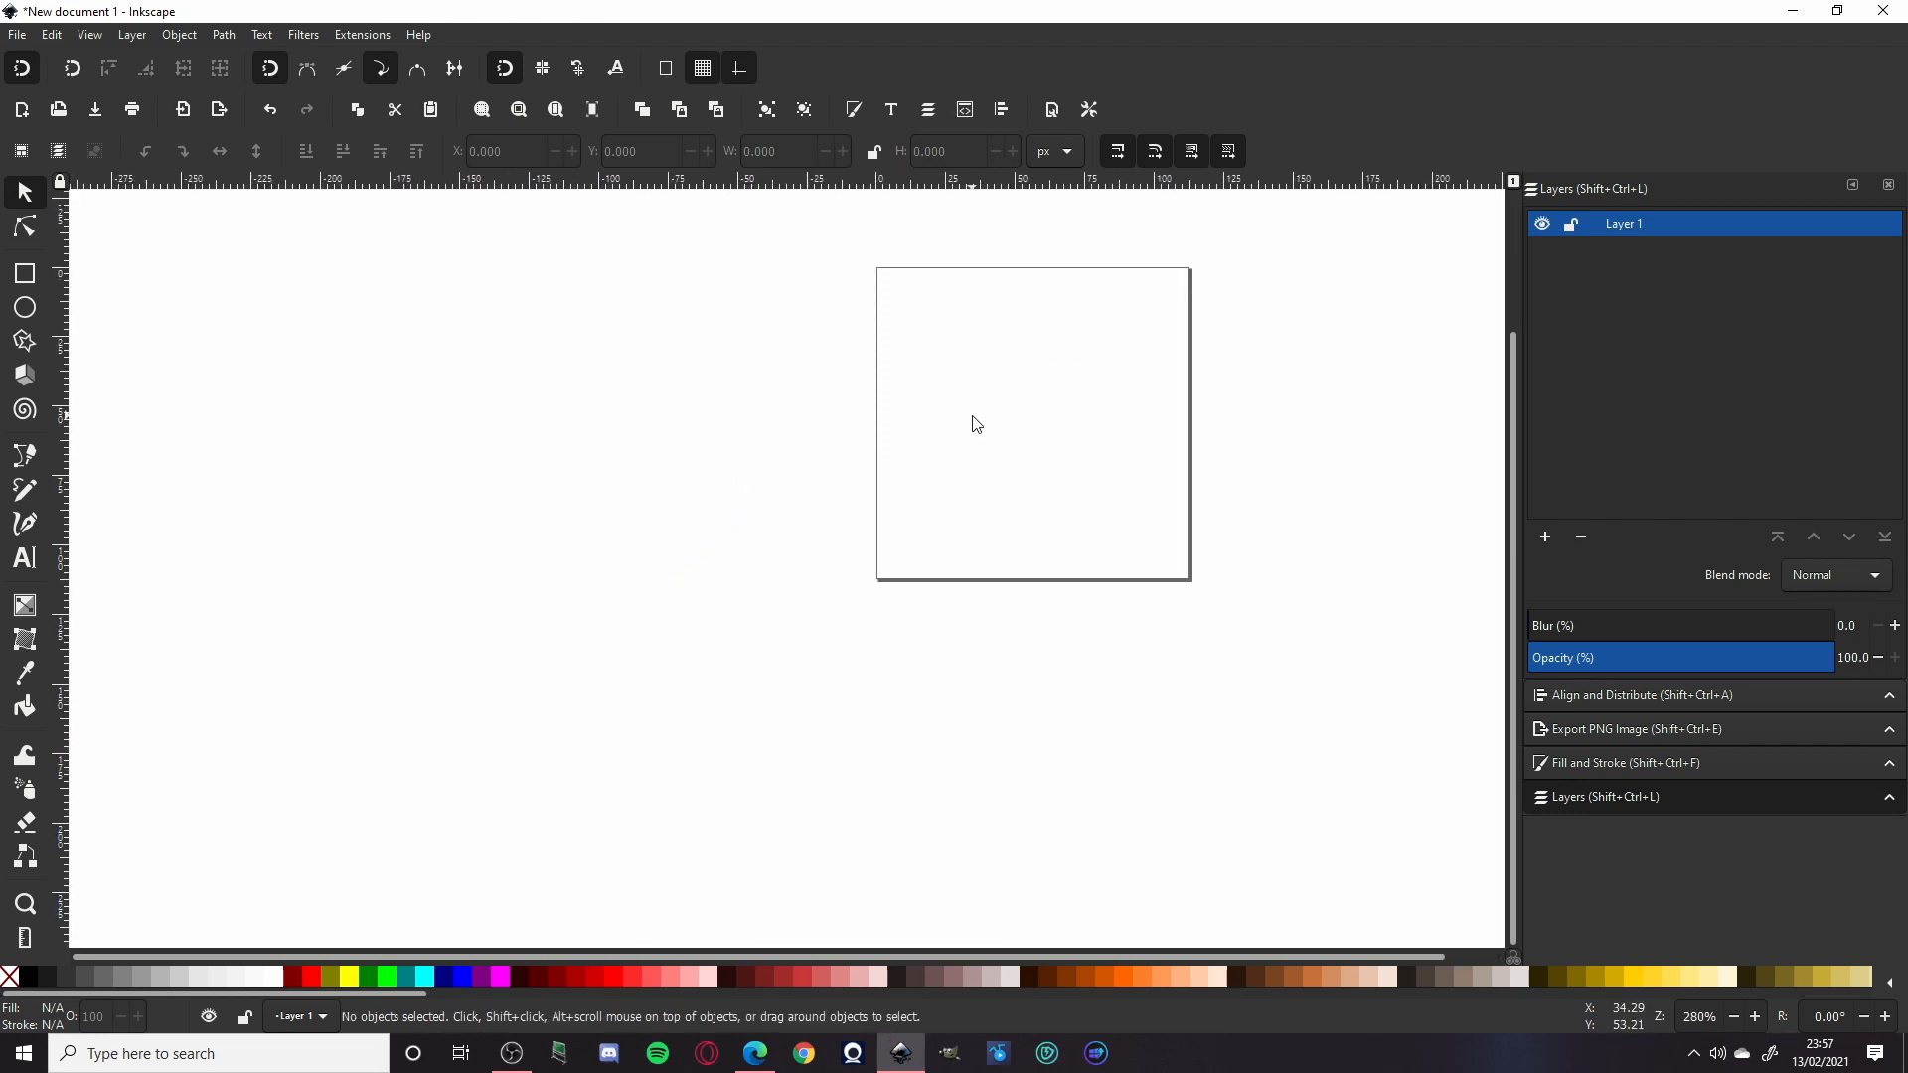
pyautogui.moveTo(972, 425); pyautogui.dragTo(737, 536)
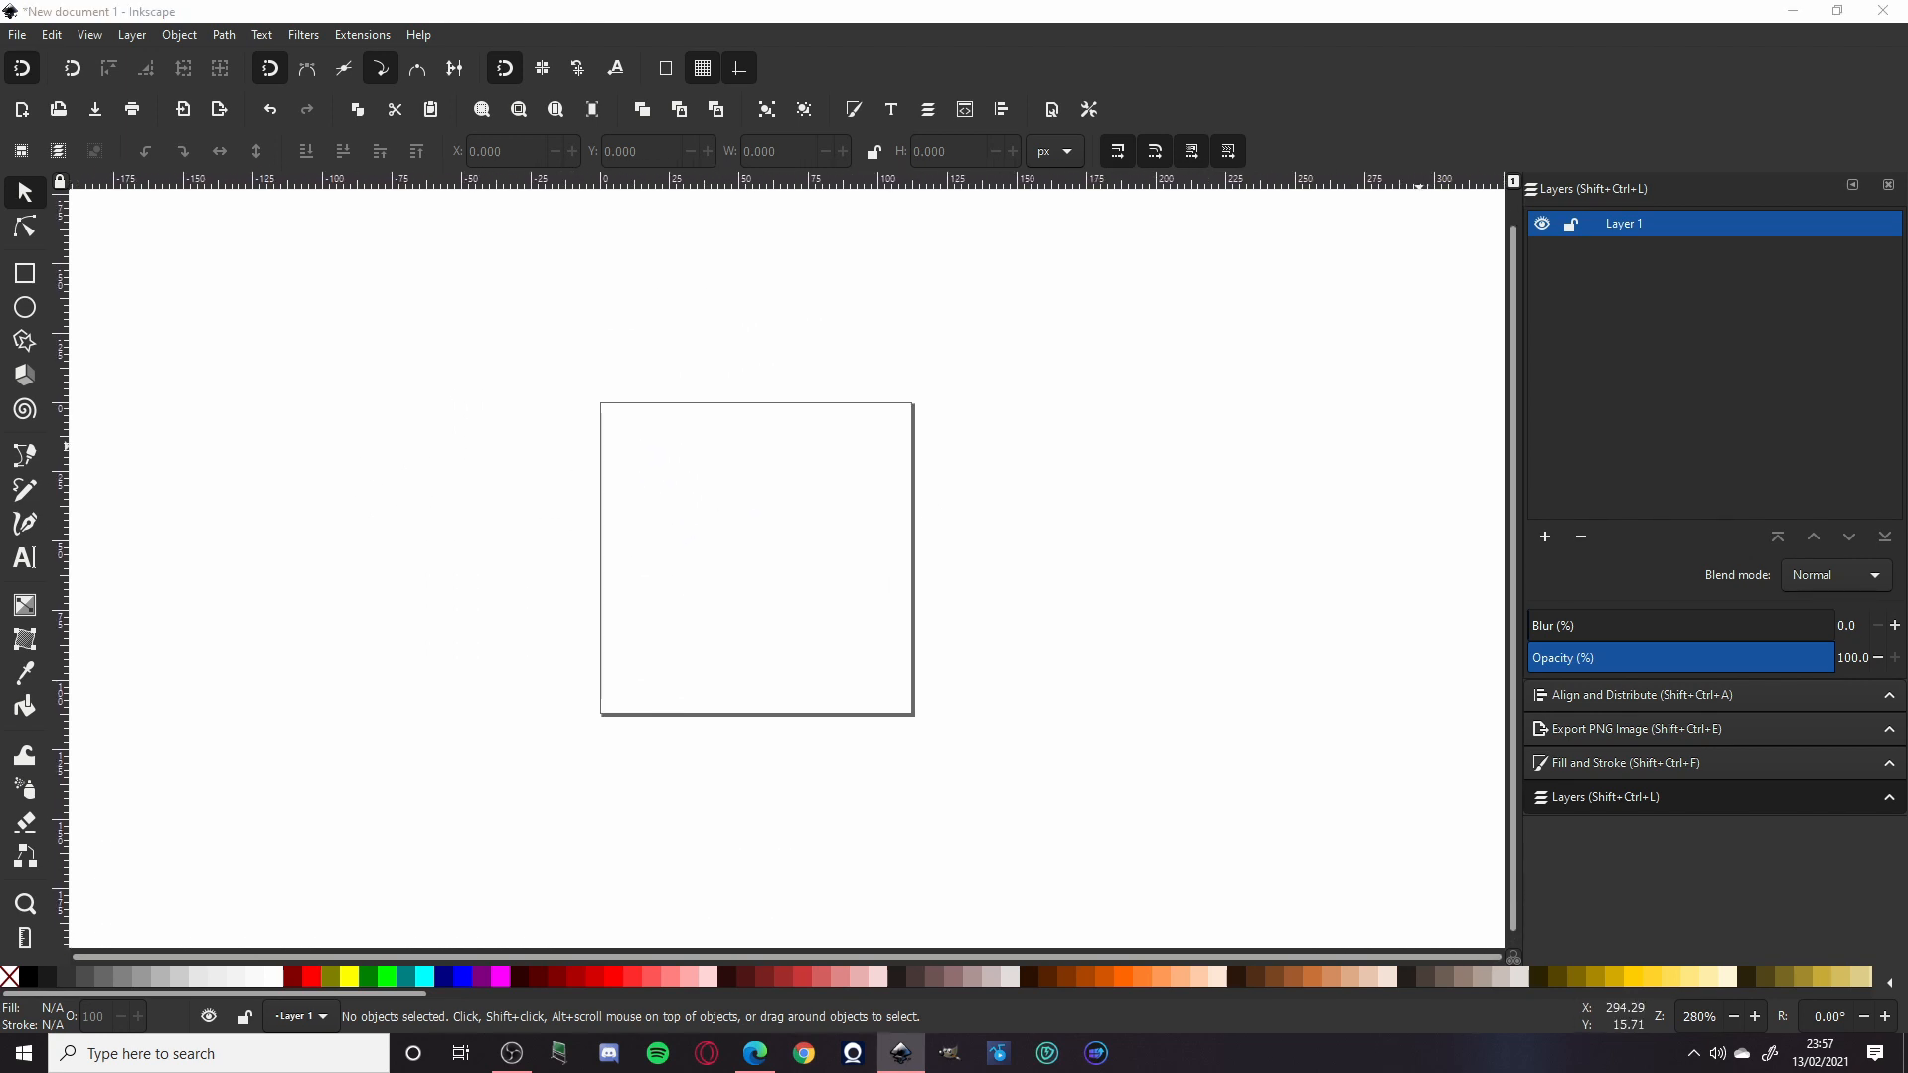
pyautogui.moveTo(1244, 750); pyautogui.dragTo(1085, 608)
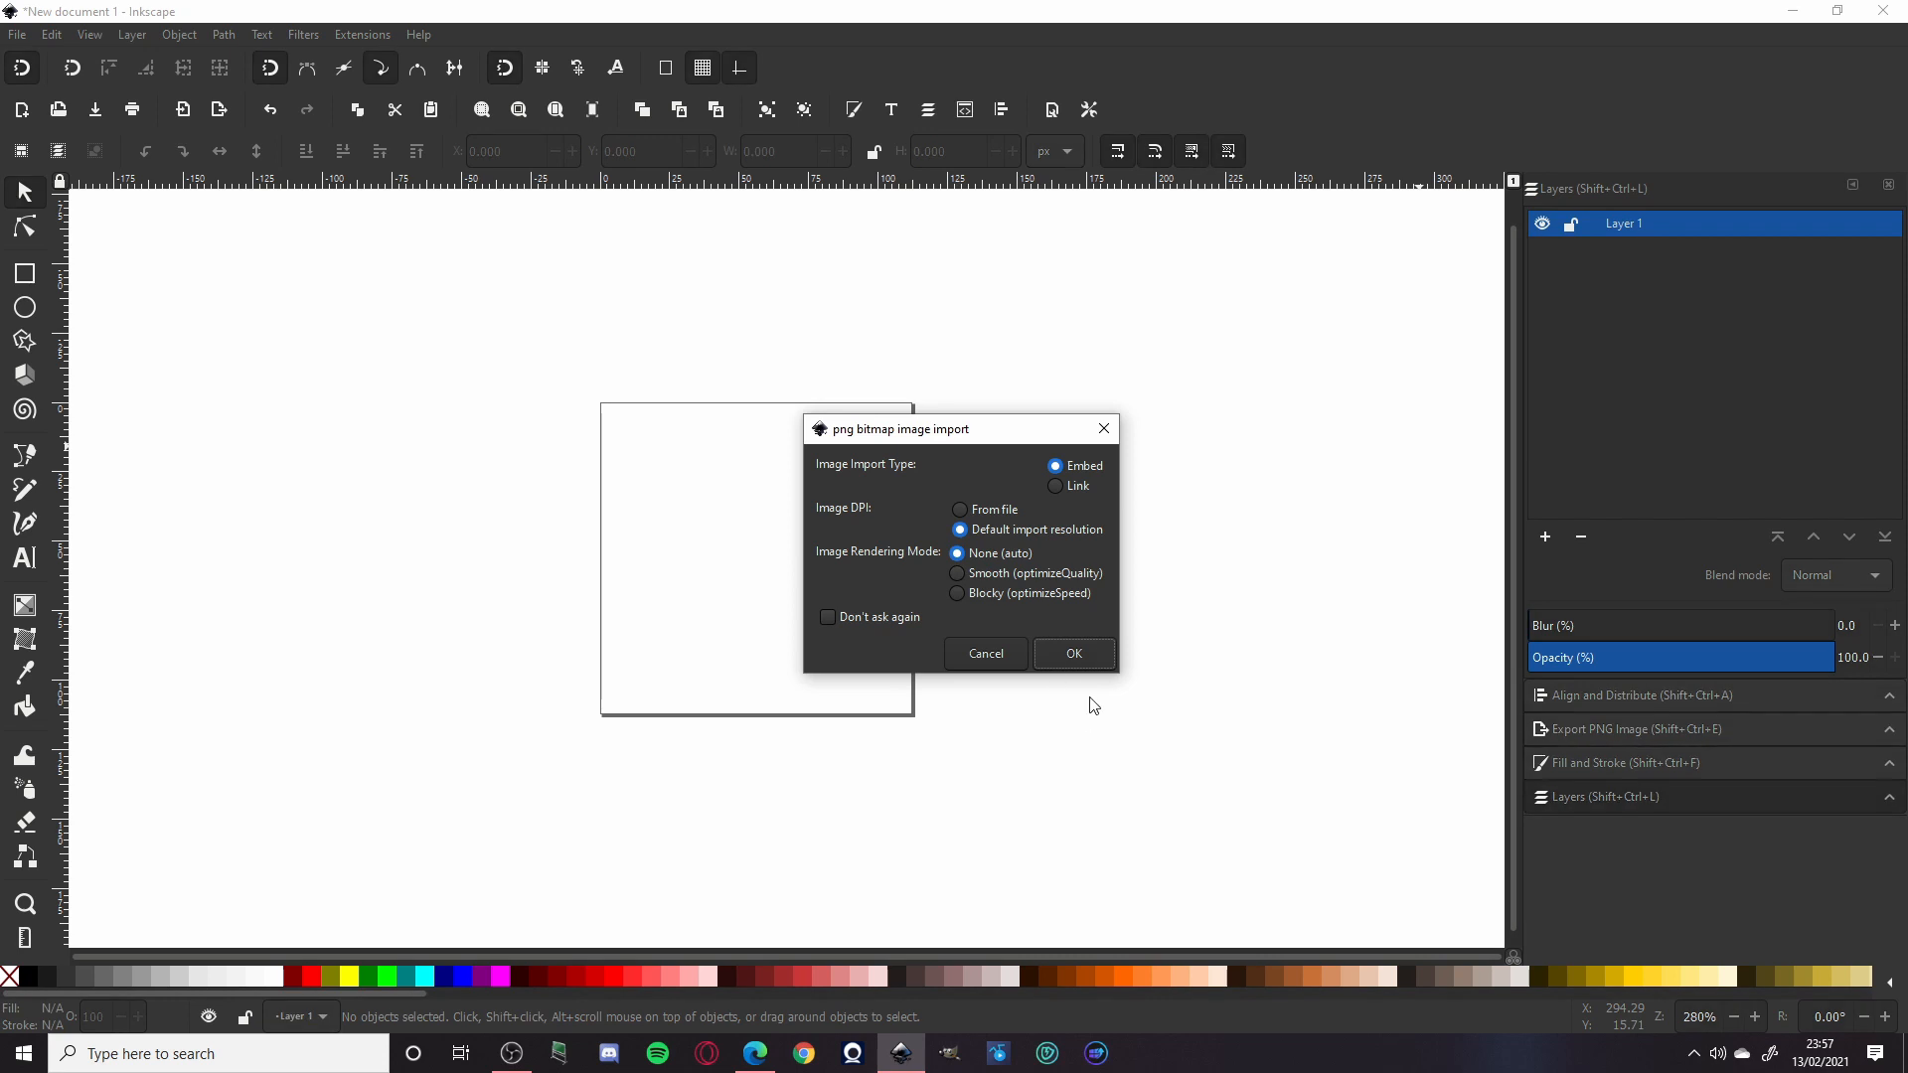
pyautogui.click(1076, 654)
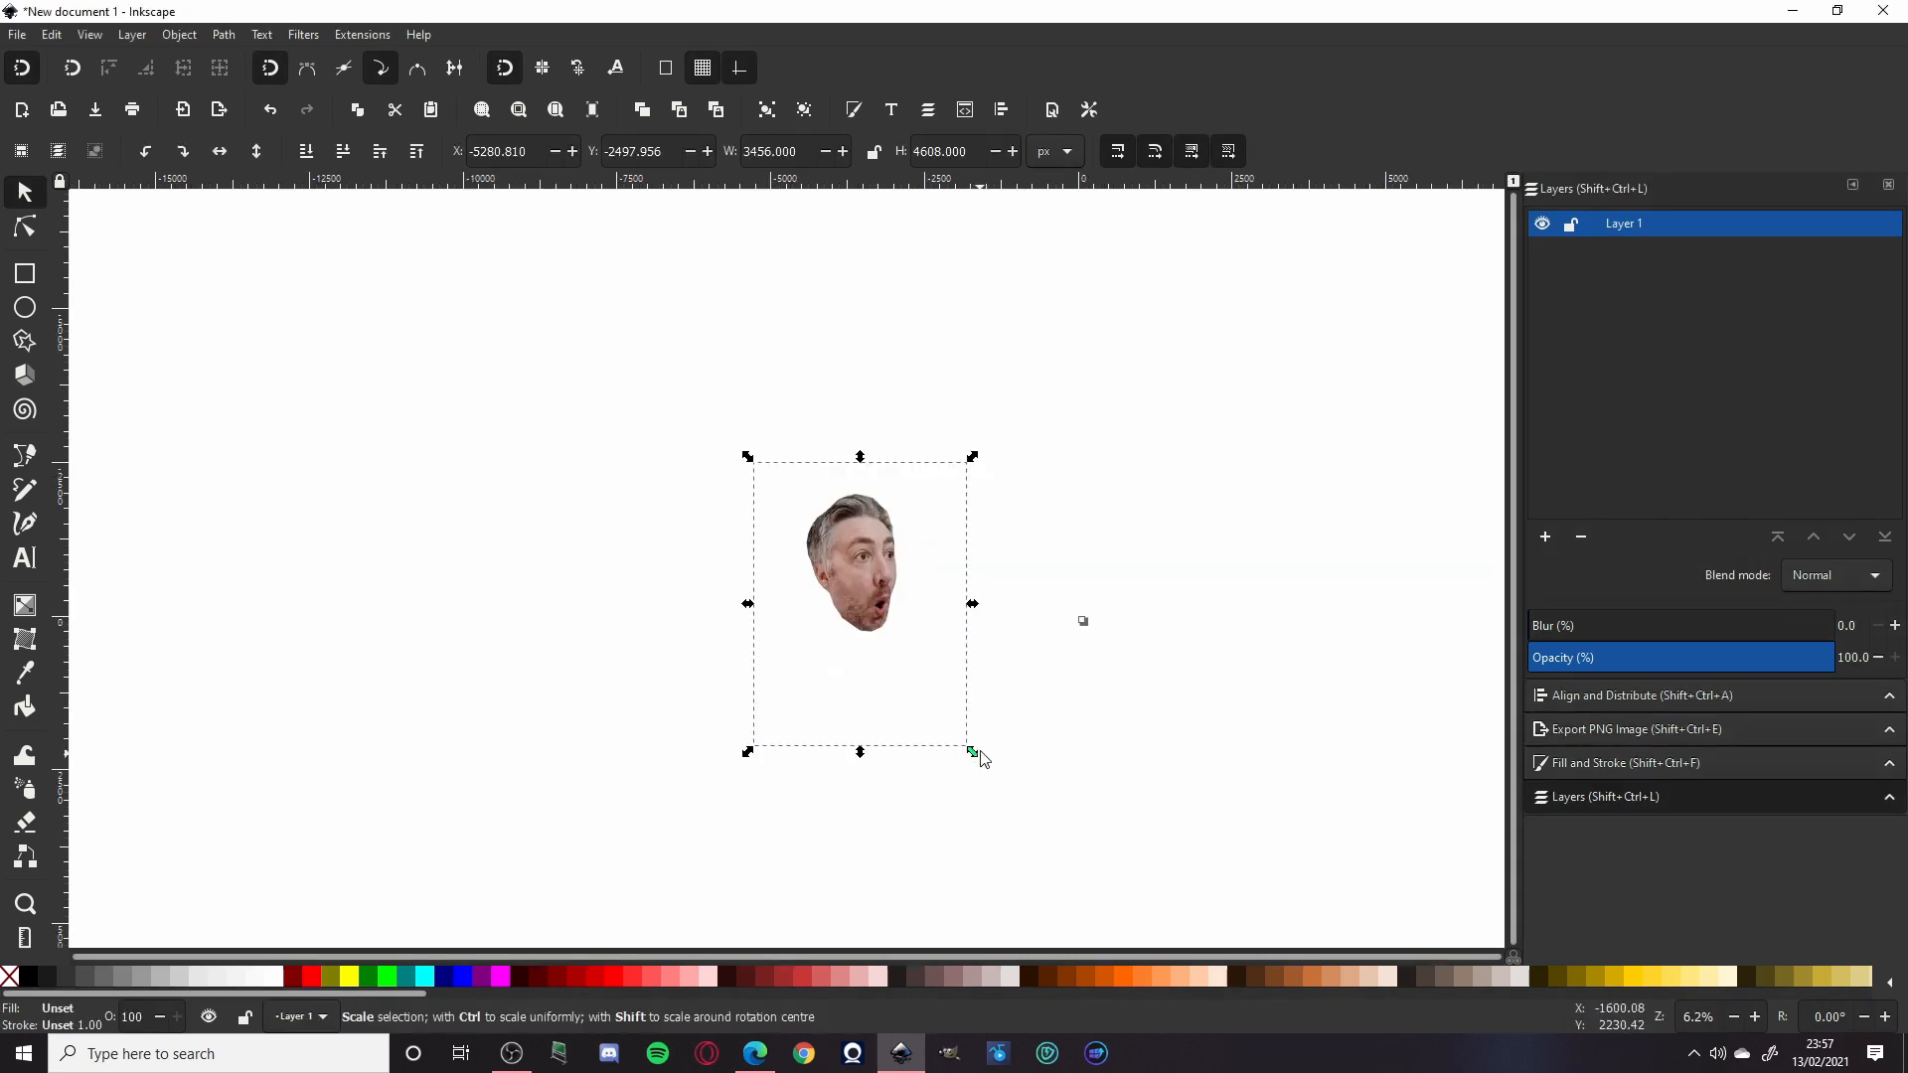
# Step: Scale the imported image down to about 173 × 231 px and place the head inside the square page
pyautogui.moveTo(980, 757); pyautogui.dragTo(861, 595)
pyautogui.moveTo(810, 496); pyautogui.dragTo(940, 612)
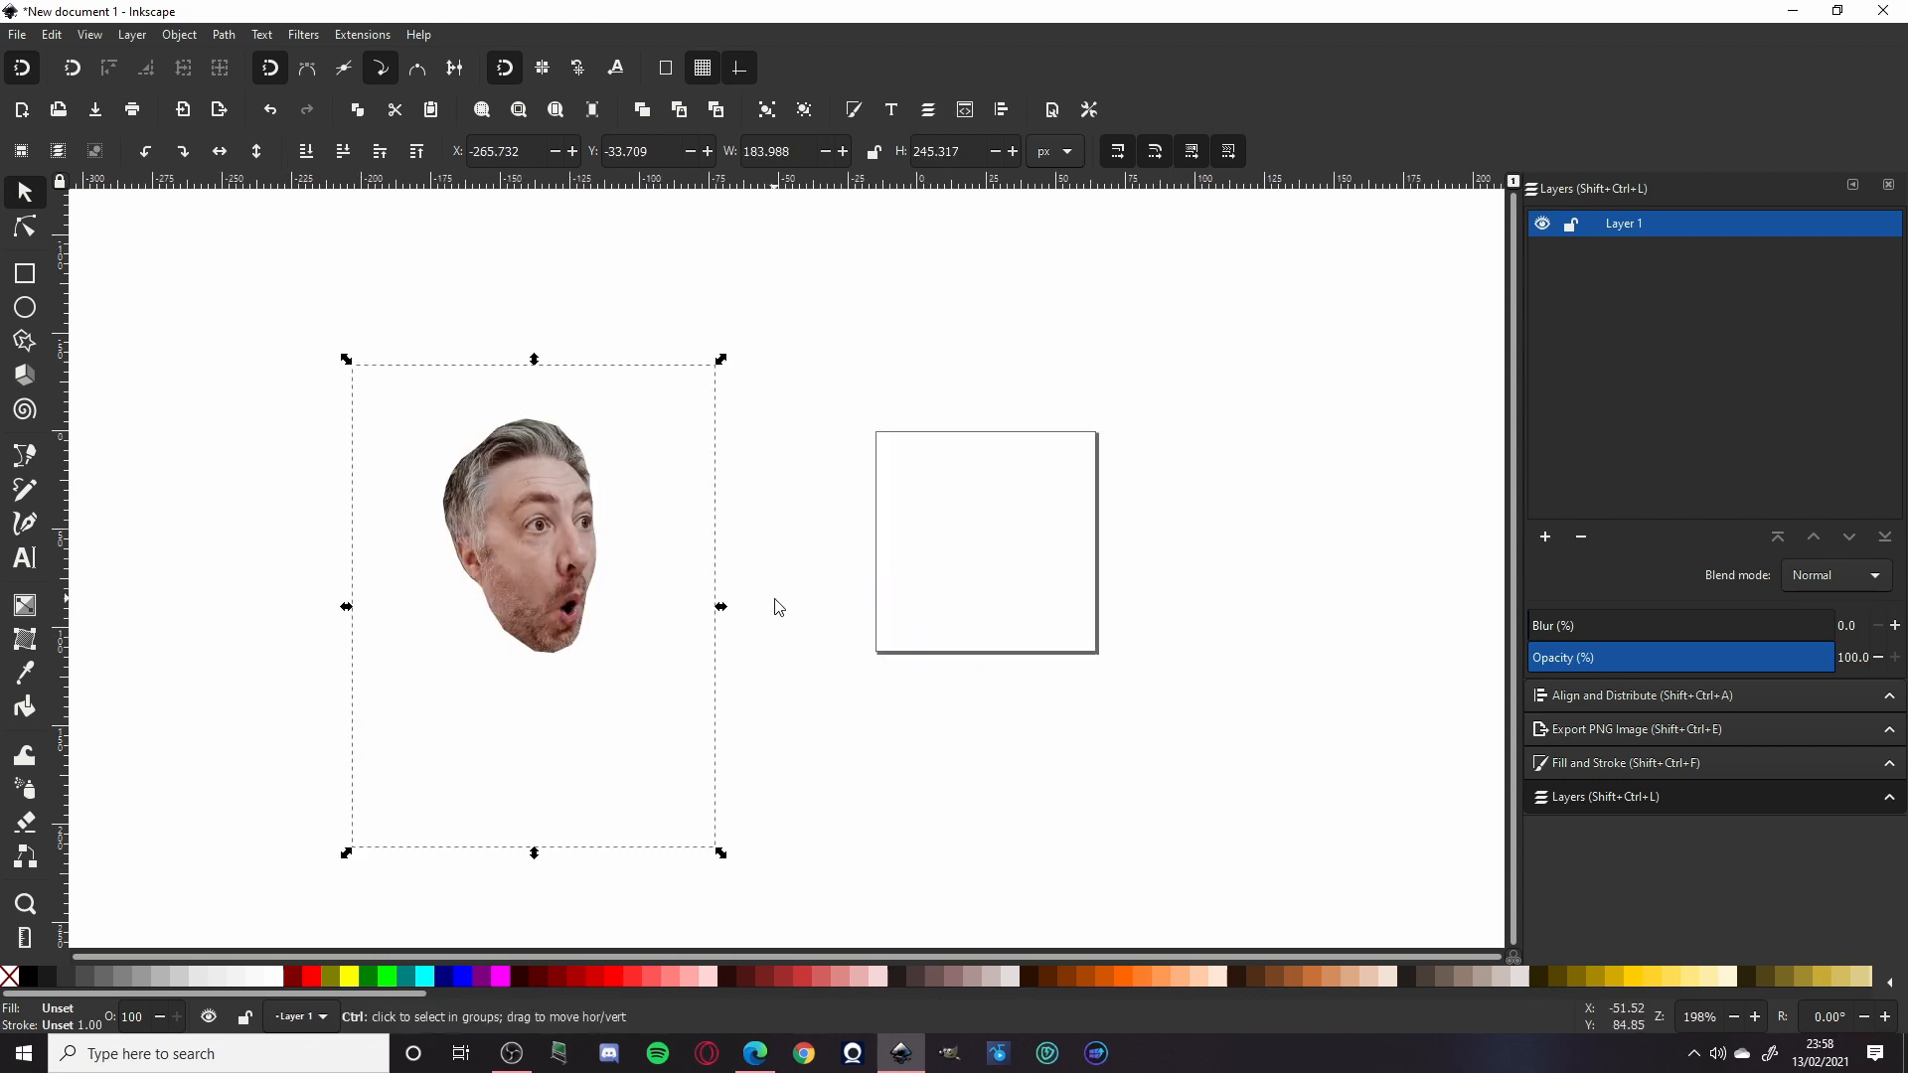
pyautogui.scroll(1, 770, 600)
pyautogui.moveTo(696, 262); pyautogui.dragTo(666, 302)
pyautogui.moveTo(482, 524); pyautogui.dragTo(1083, 551)
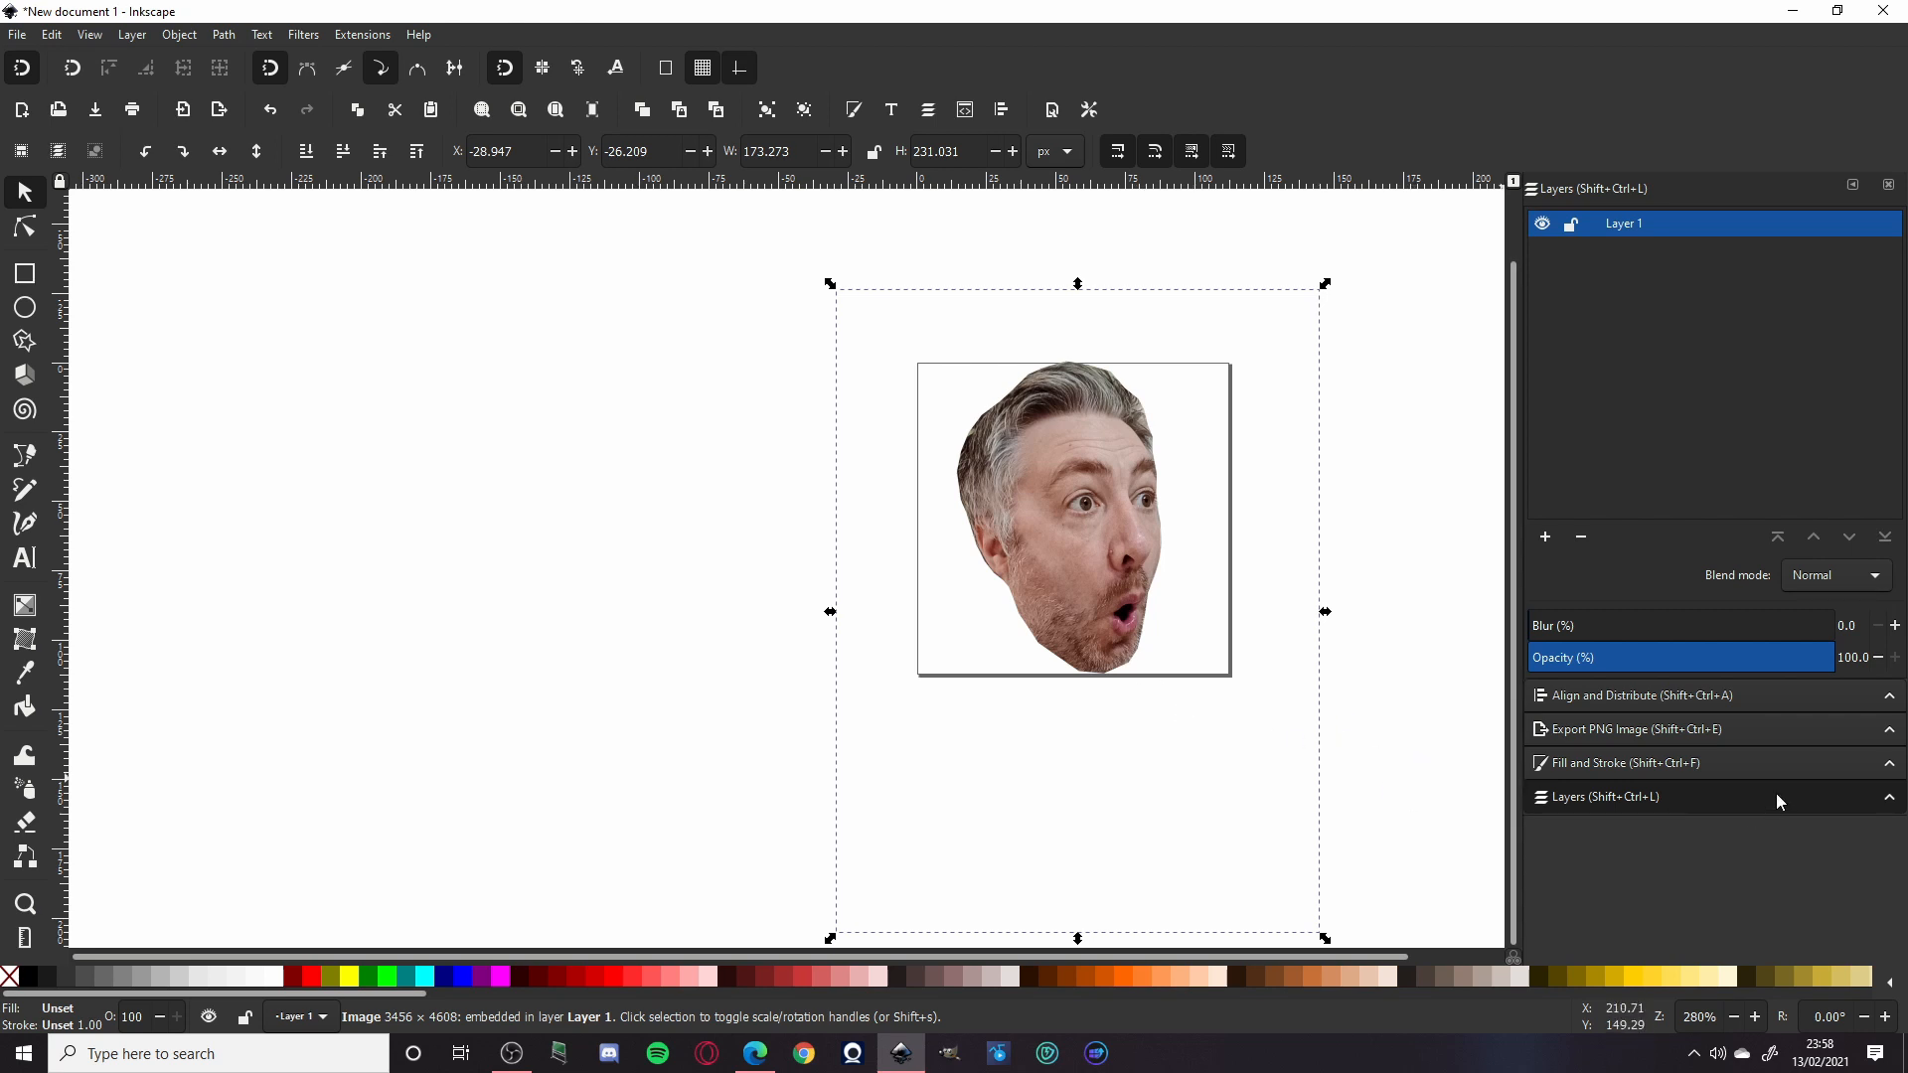
# Step: Set the PNG export area to the page and the exported image width to 112 pixels
pyautogui.click(1771, 729)
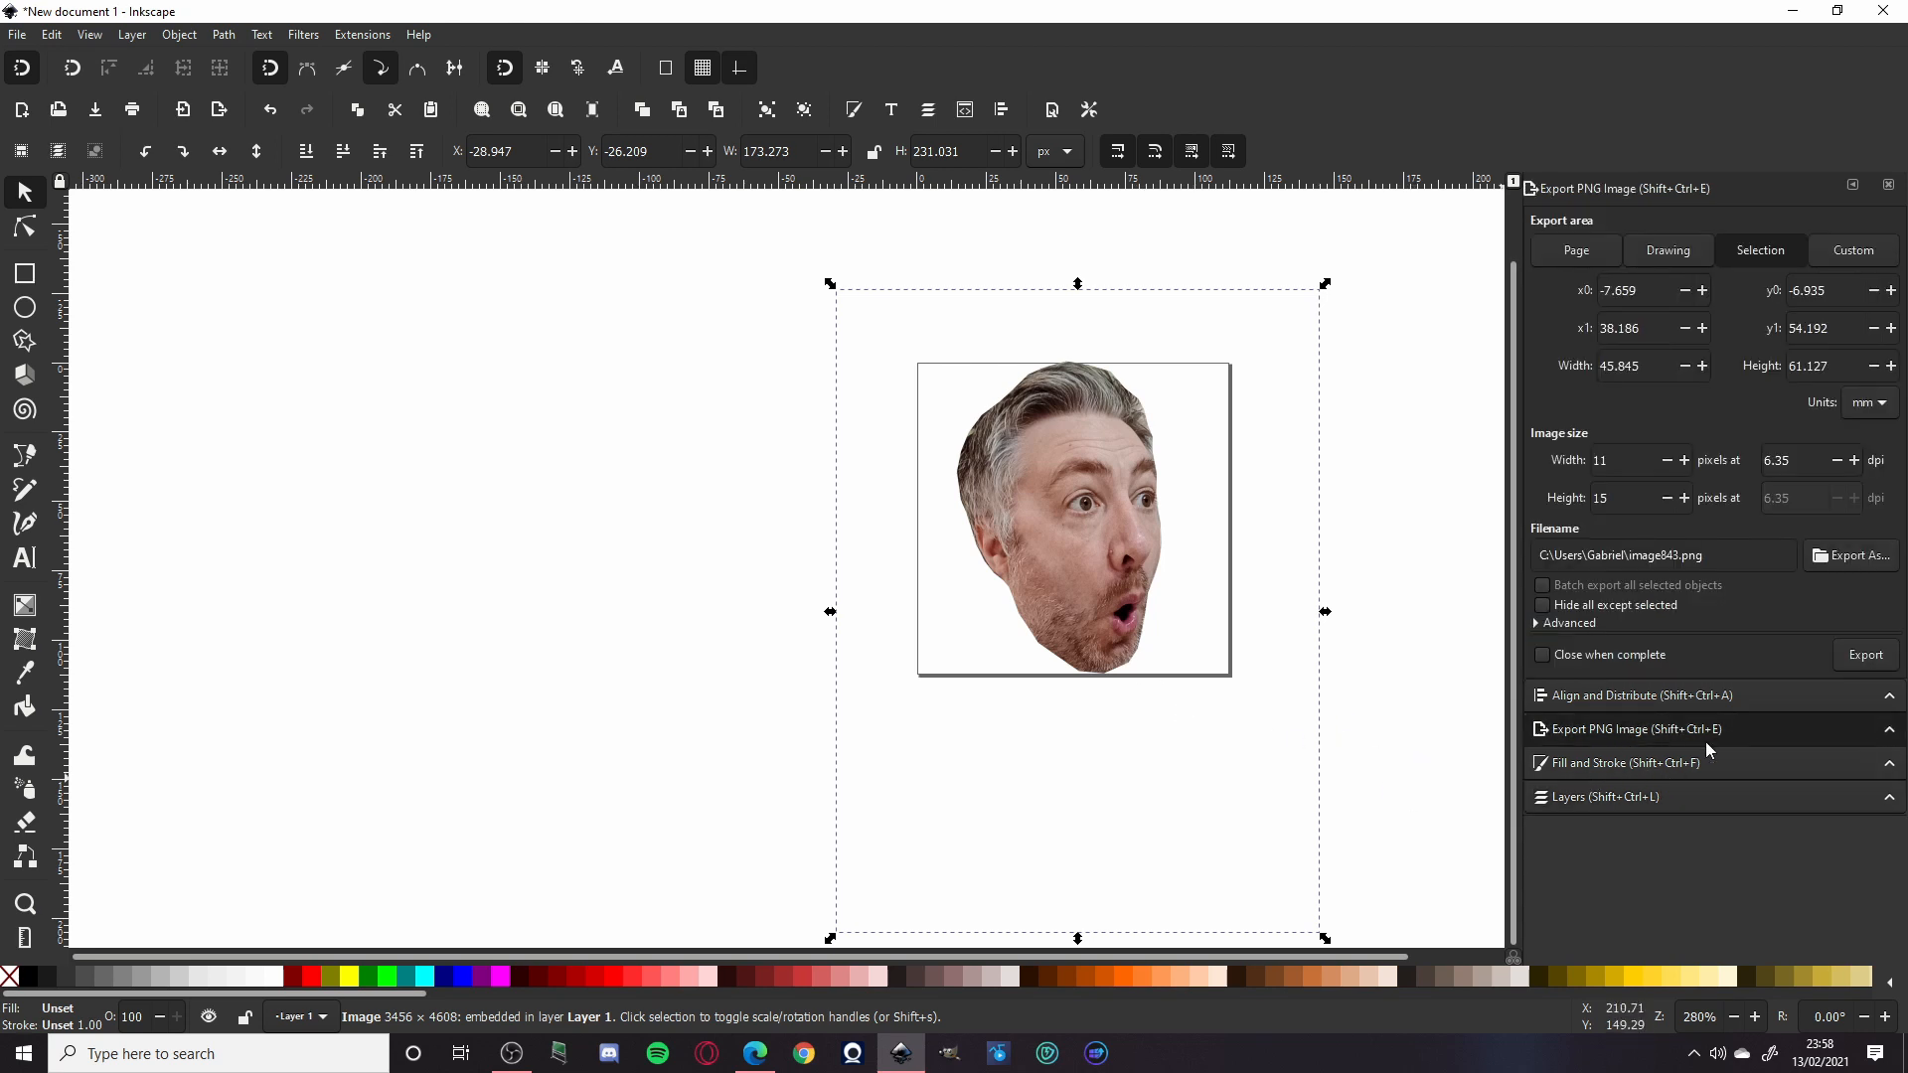
pyautogui.click(1580, 251)
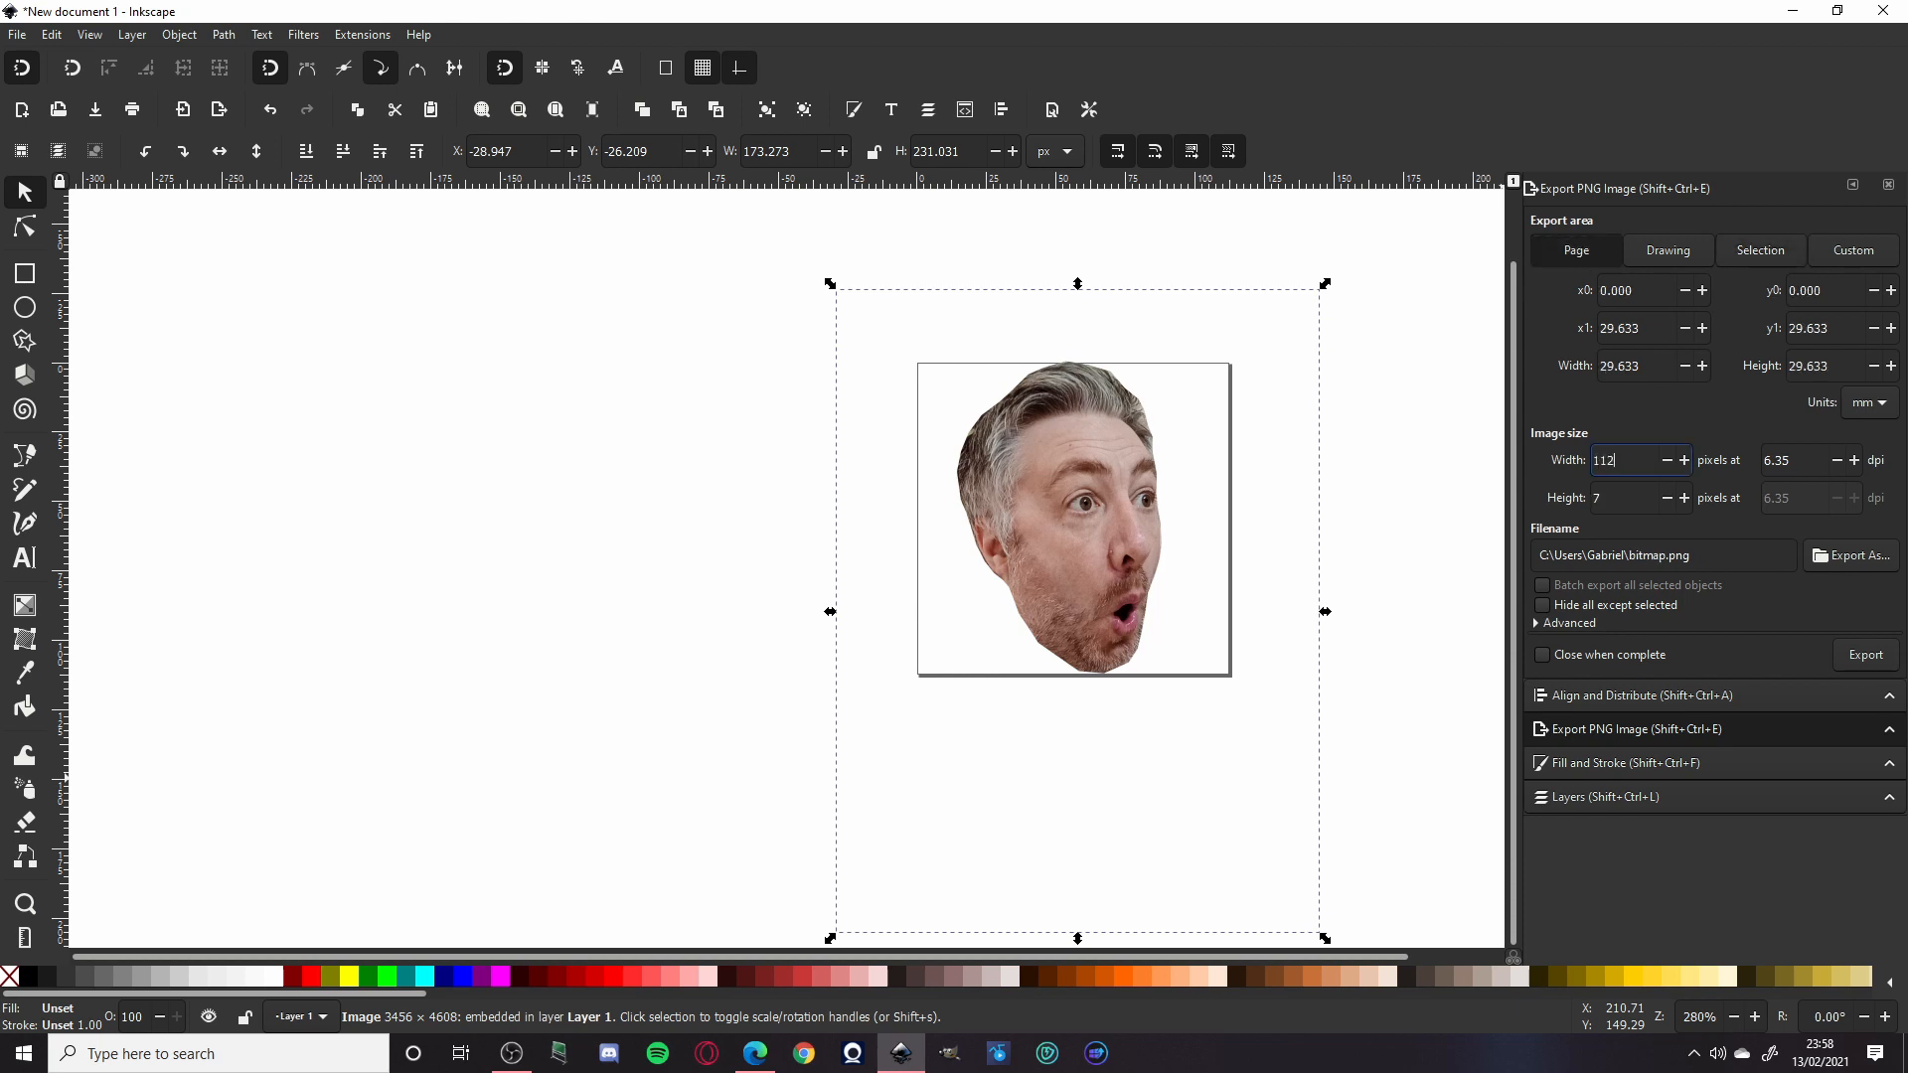
pyautogui.press('Return')
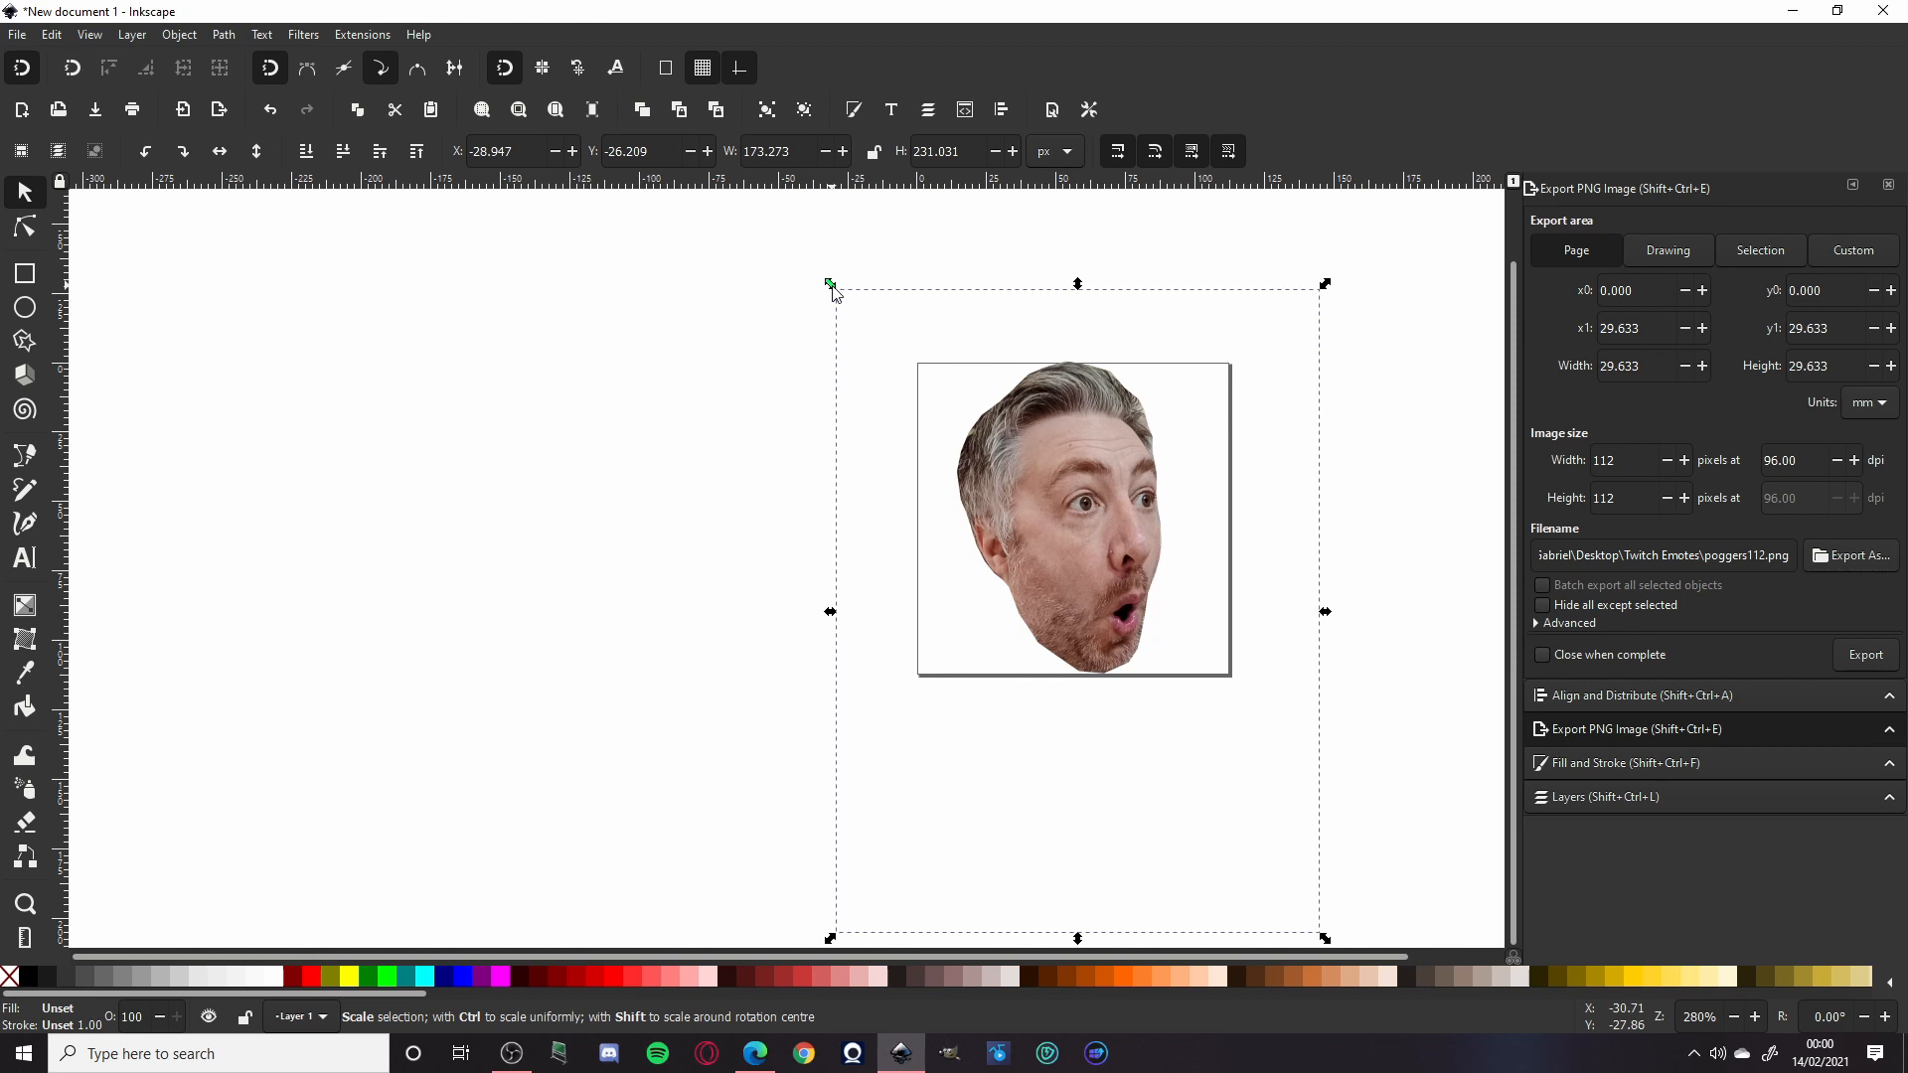
# Step: Stretch the head image horizontally to about 234 px wide and 231 px high, and recentre the head on the page
pyautogui.moveTo(833, 290); pyautogui.dragTo(725, 291)
pyautogui.moveTo(1036, 538); pyautogui.dragTo(1095, 530)
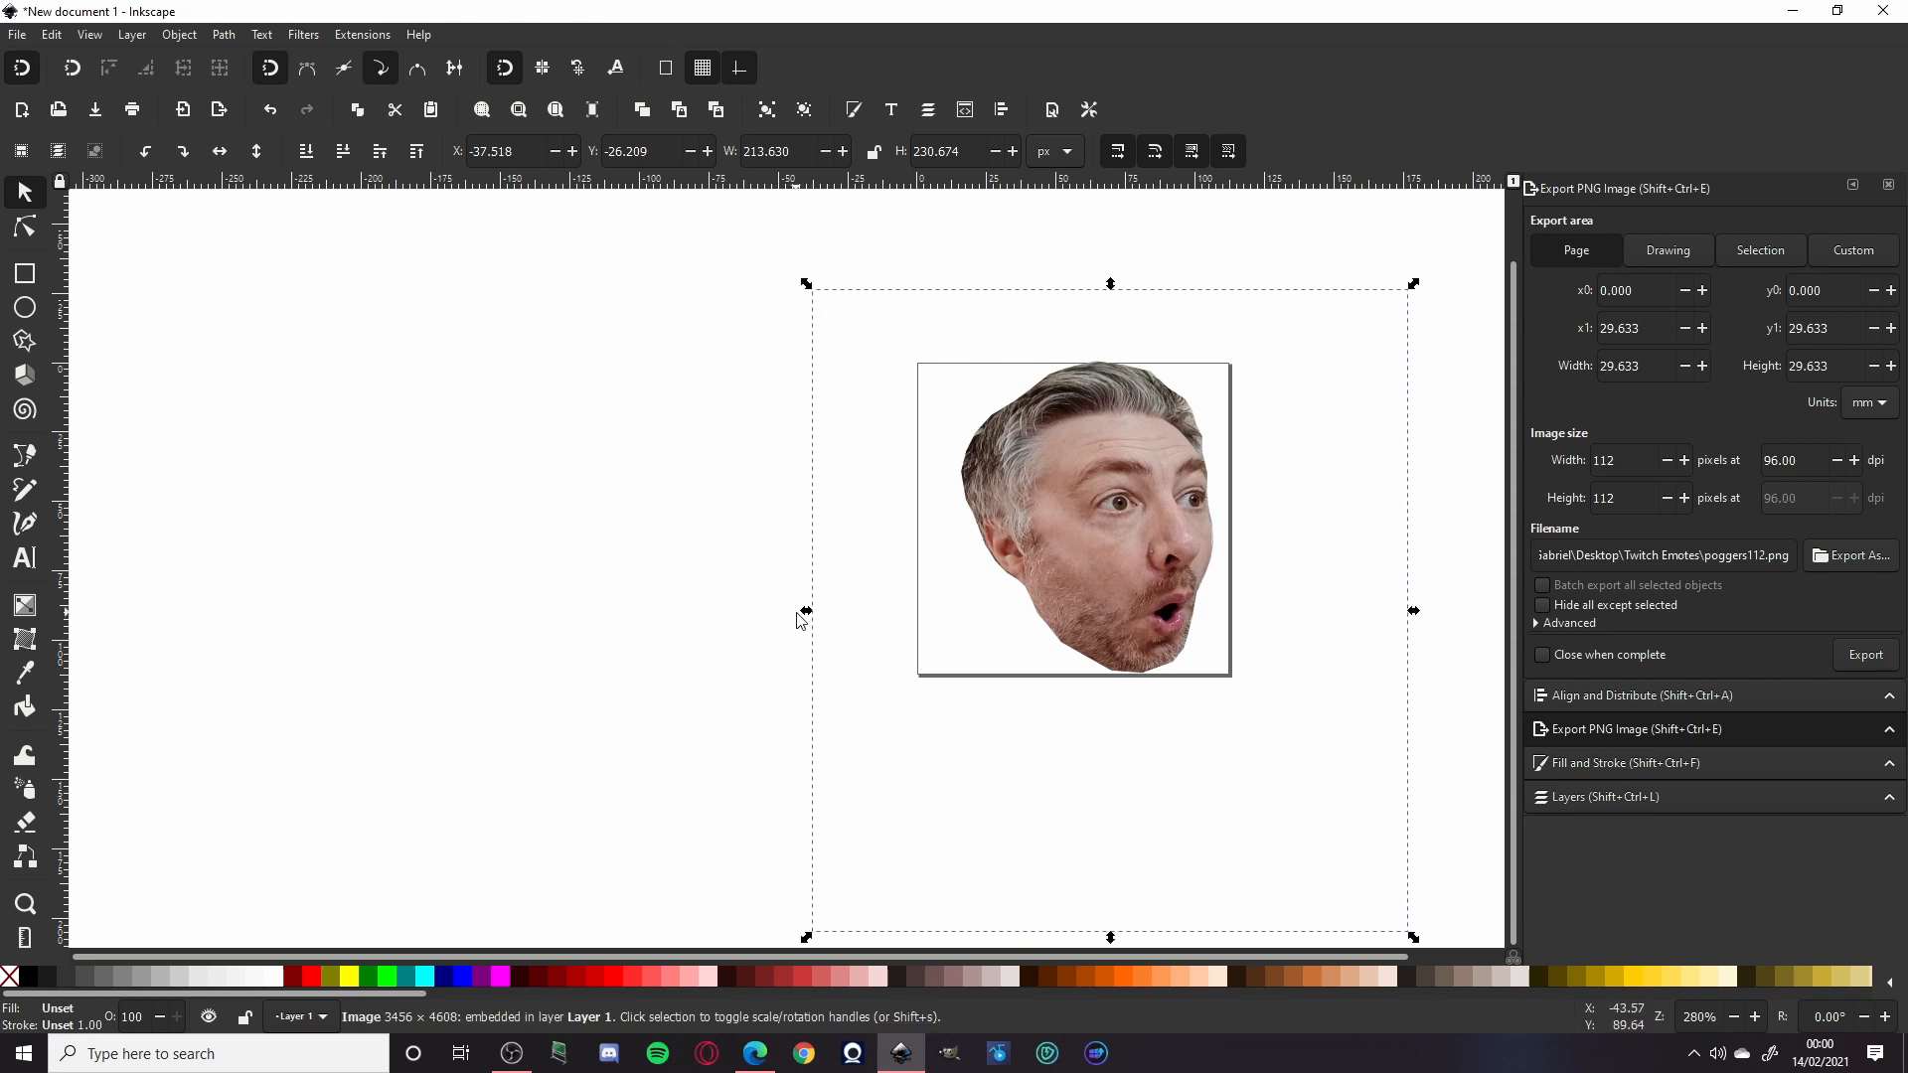
pyautogui.moveTo(807, 612); pyautogui.dragTo(759, 616)
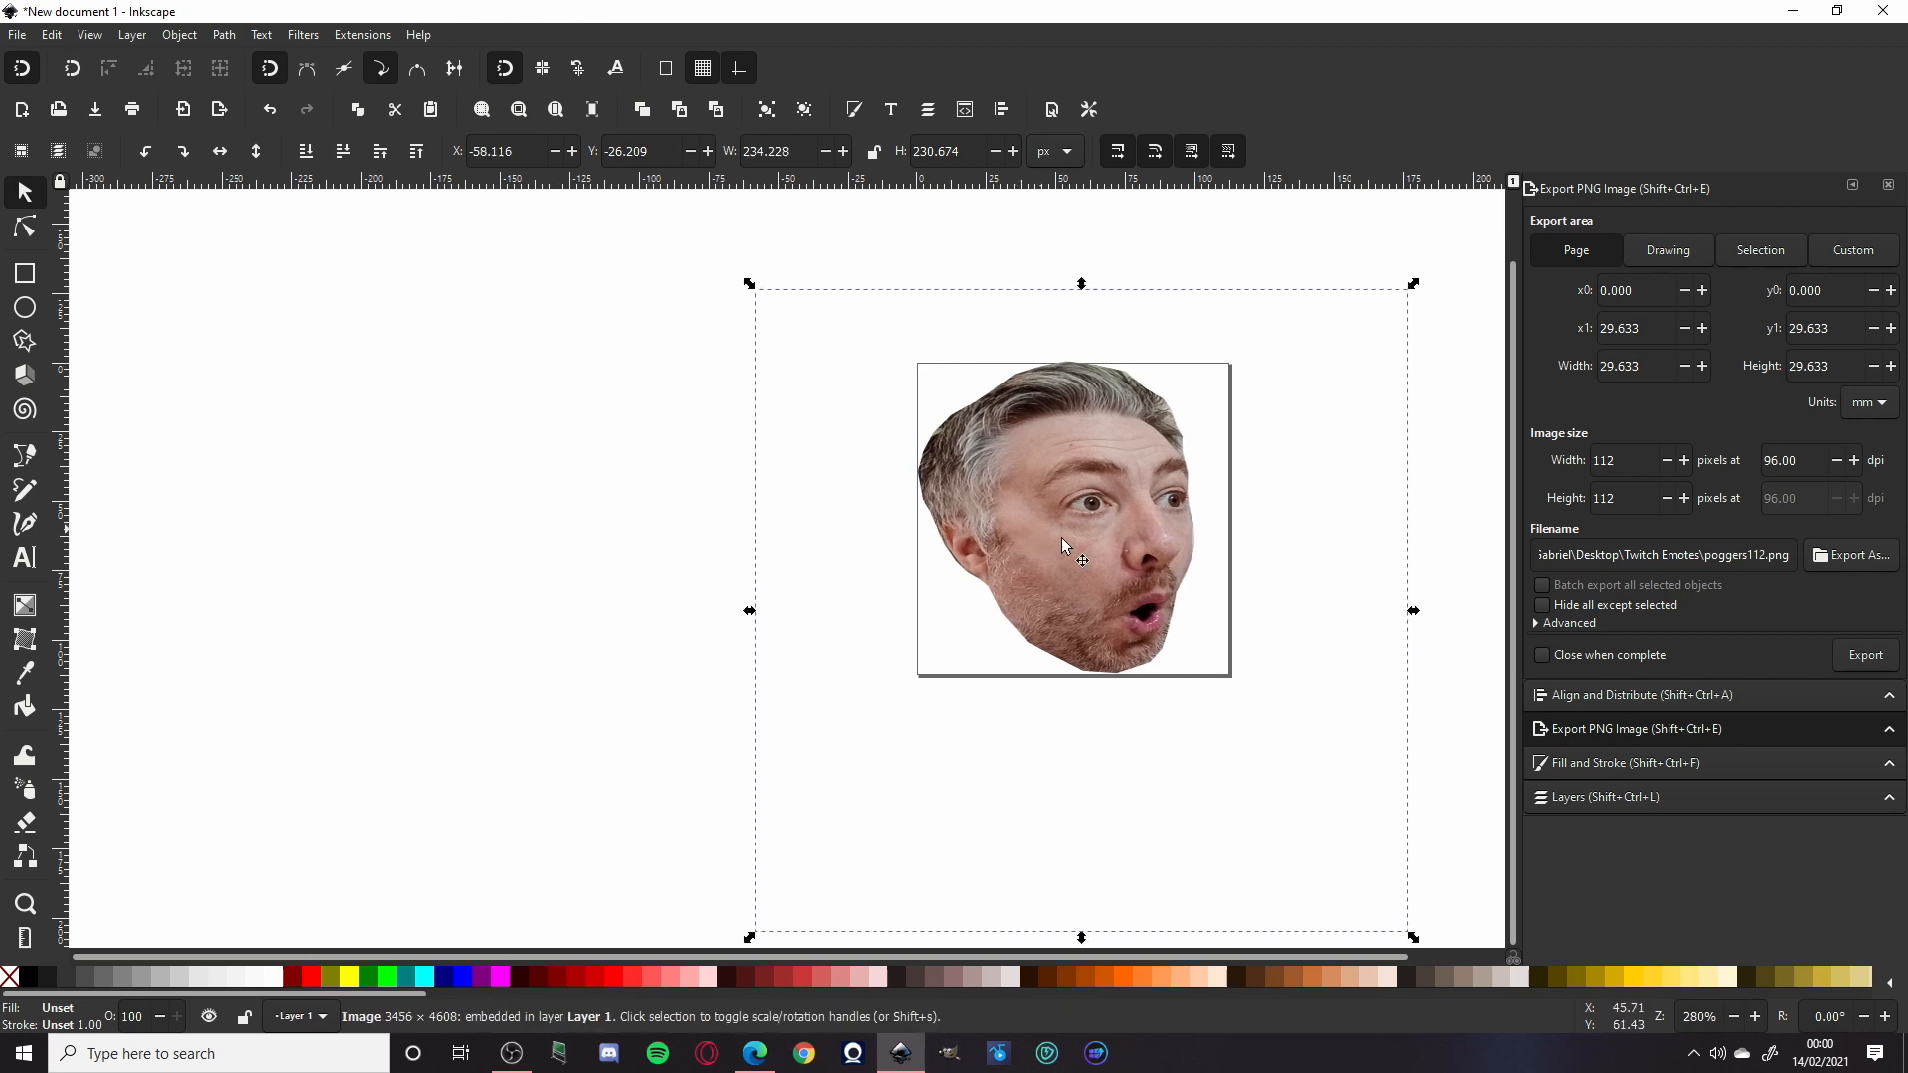
pyautogui.moveTo(1061, 538); pyautogui.dragTo(1087, 550)
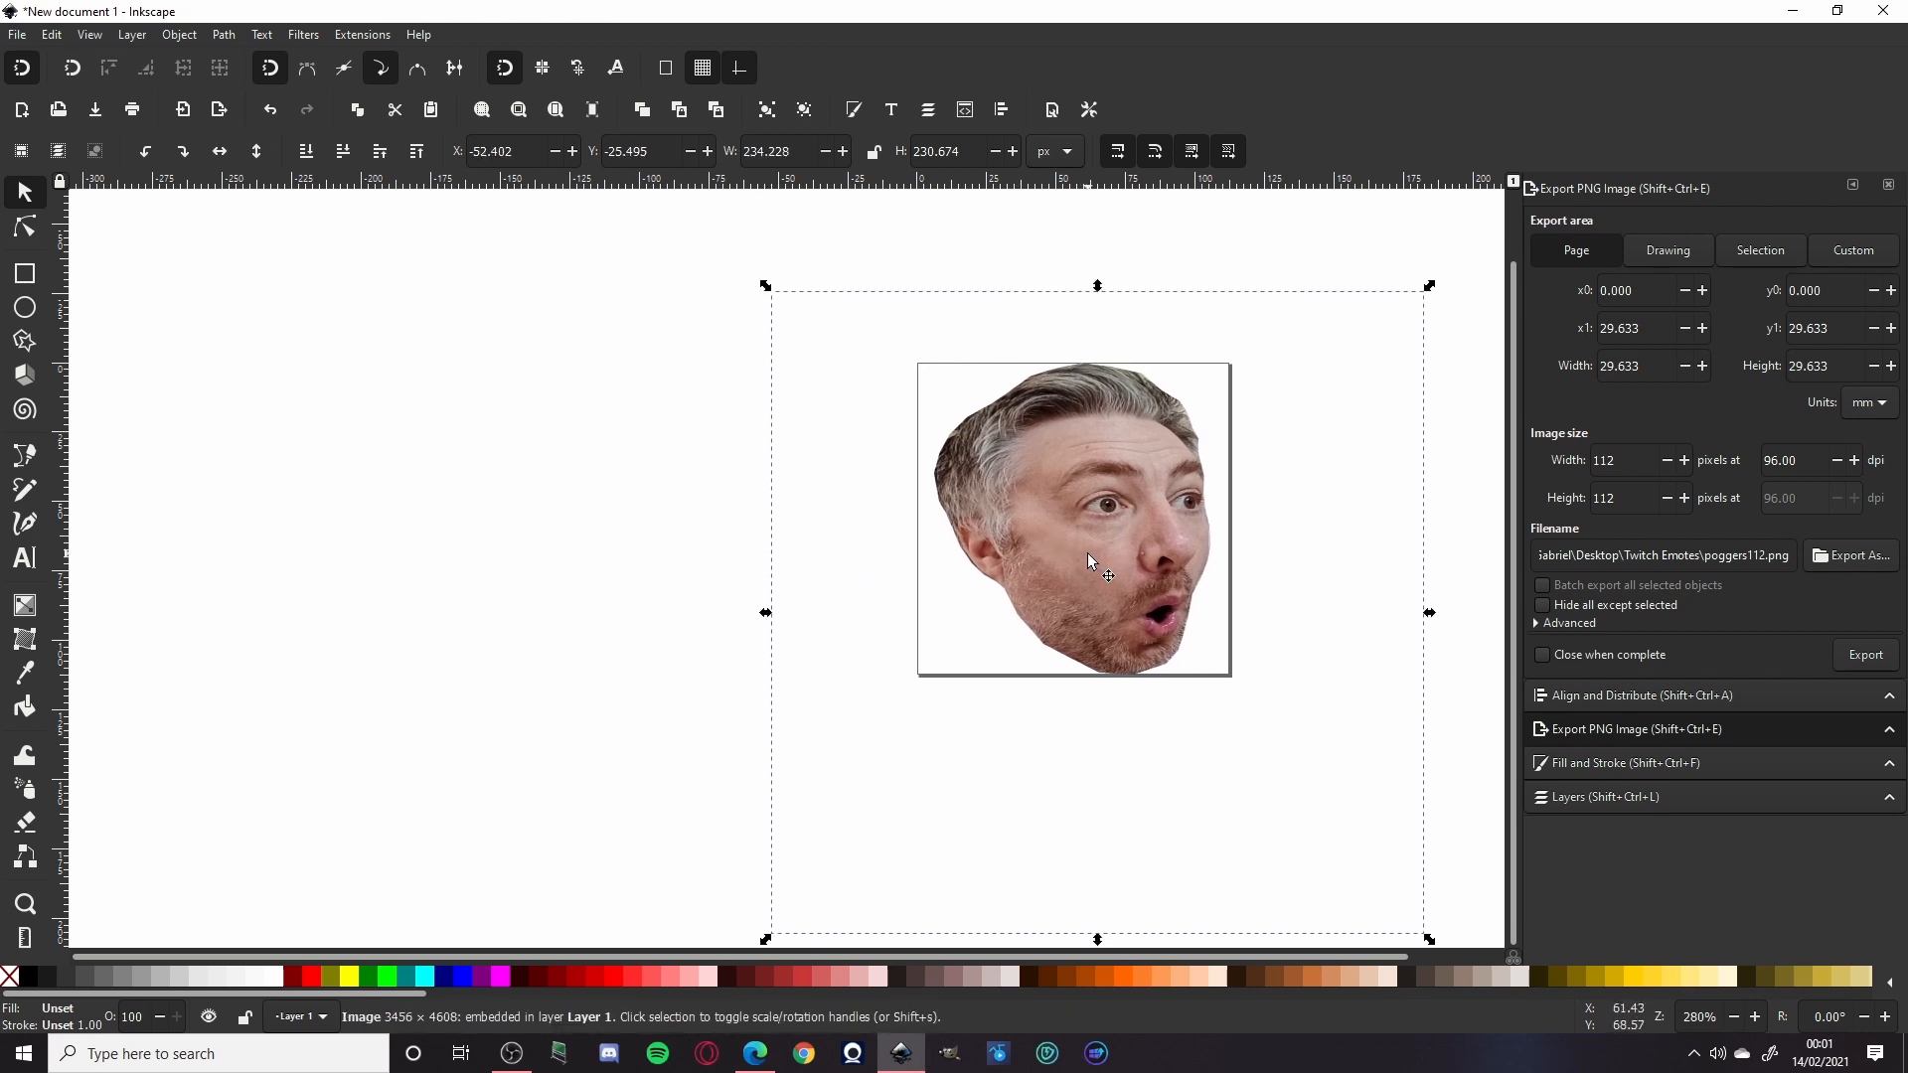